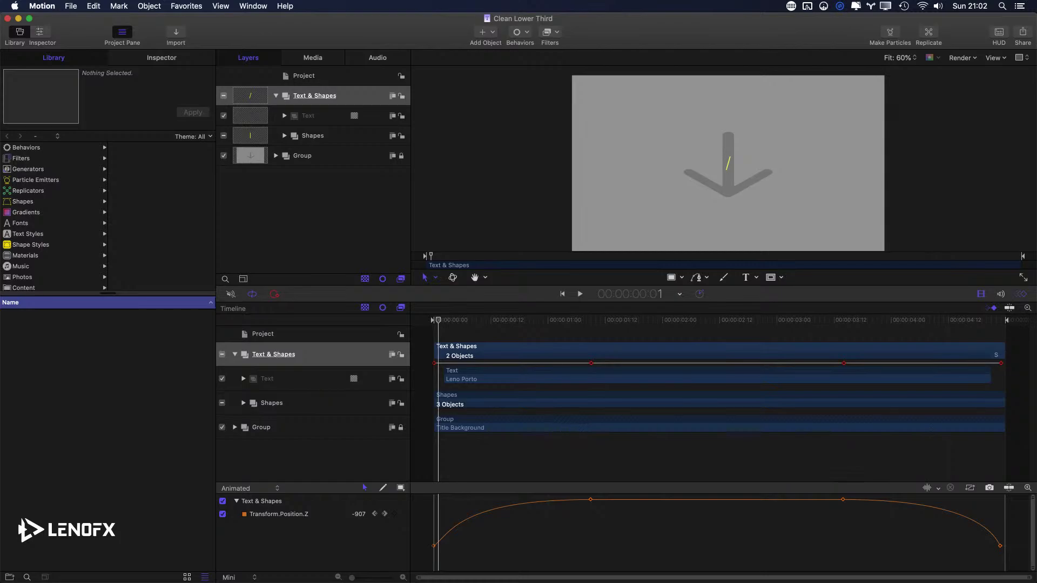
- Preview the lower third's intro and outro animation, and select the Clean Lower Third title in the Final Cut Pro timeline
{"action": "left_click_drag", "start_coordinate": [521, 319], "coordinate": [341, 310]}
{"action": "key", "text": "space"}
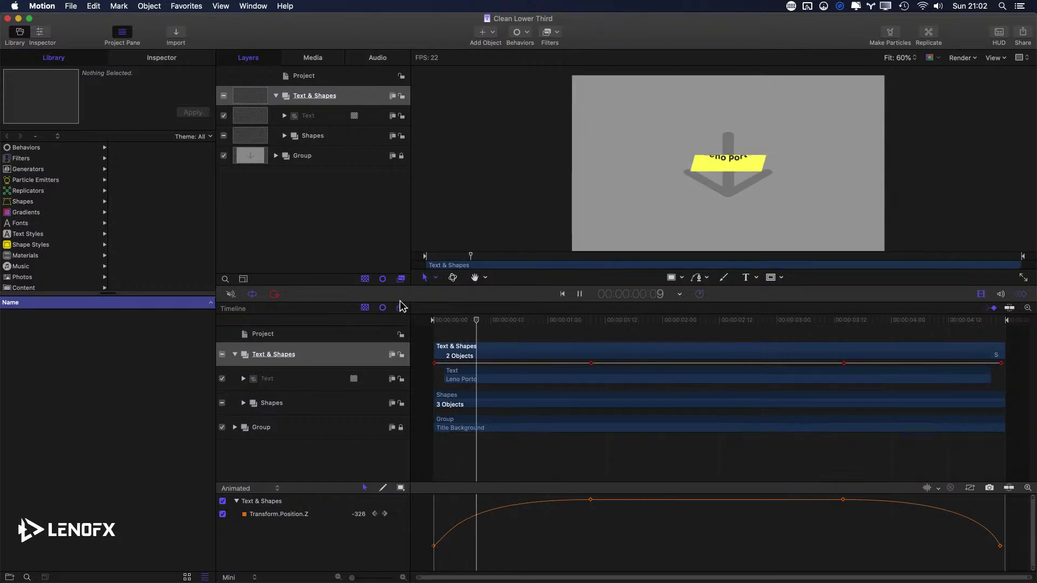
{"action": "key", "text": "space"}
{"action": "key", "text": "Home"}
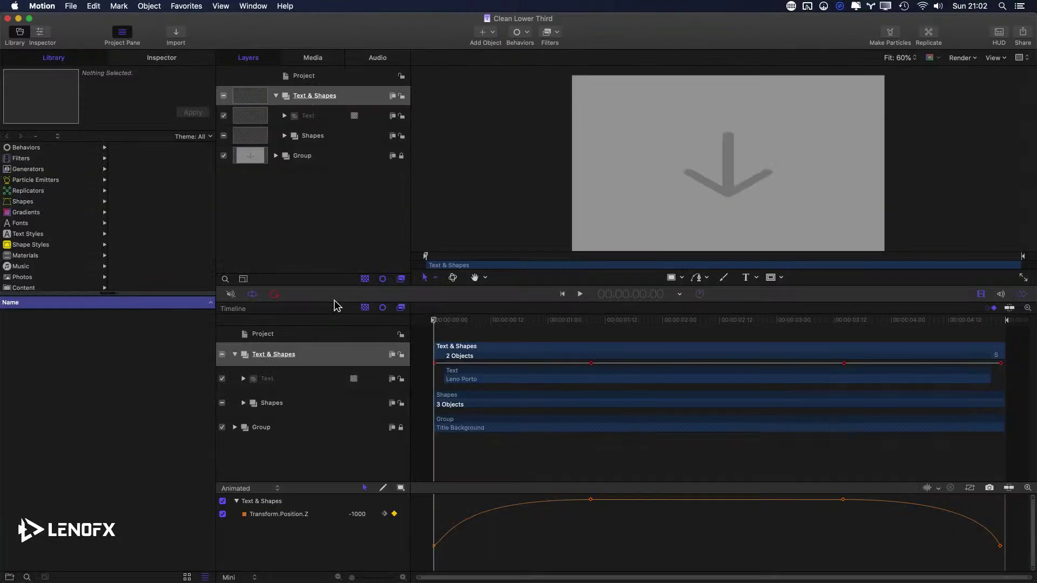
{"action": "key", "text": "space"}
{"action": "left_click", "coordinate": [824, 320]}
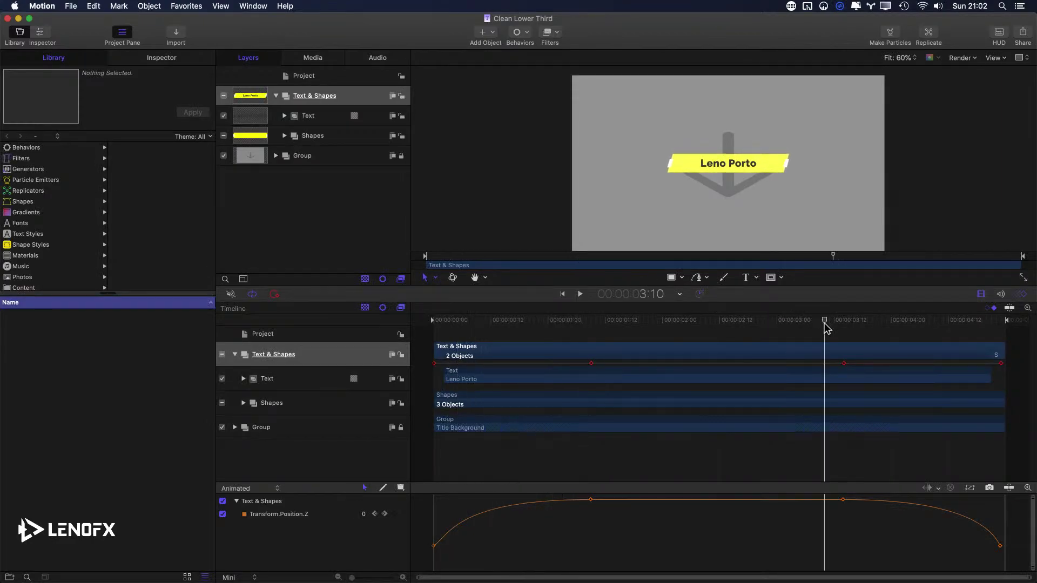
{"action": "key", "text": "space"}
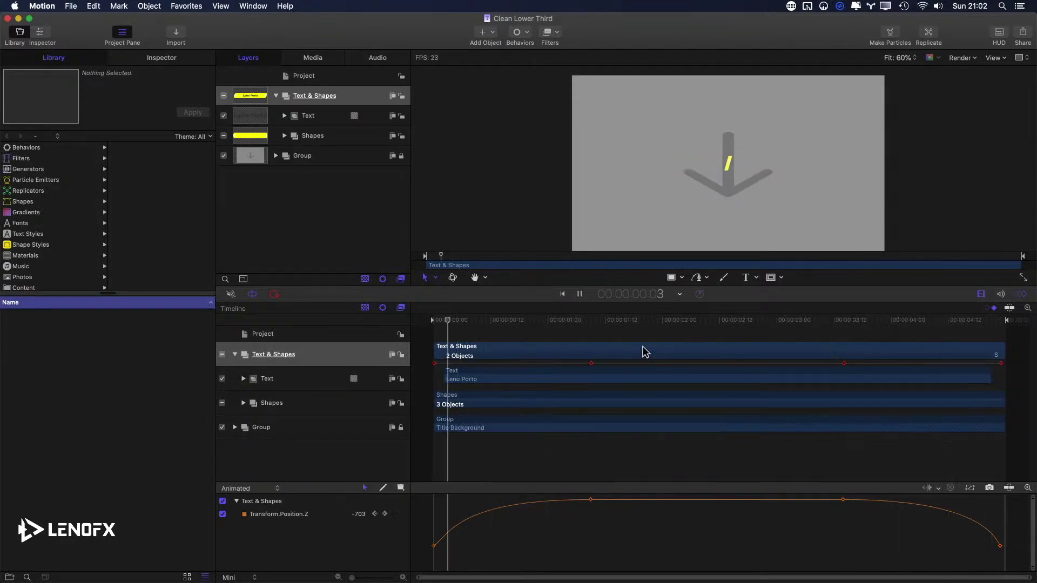
{"action": "left_click_drag", "start_coordinate": [611, 320], "coordinate": [591, 322]}
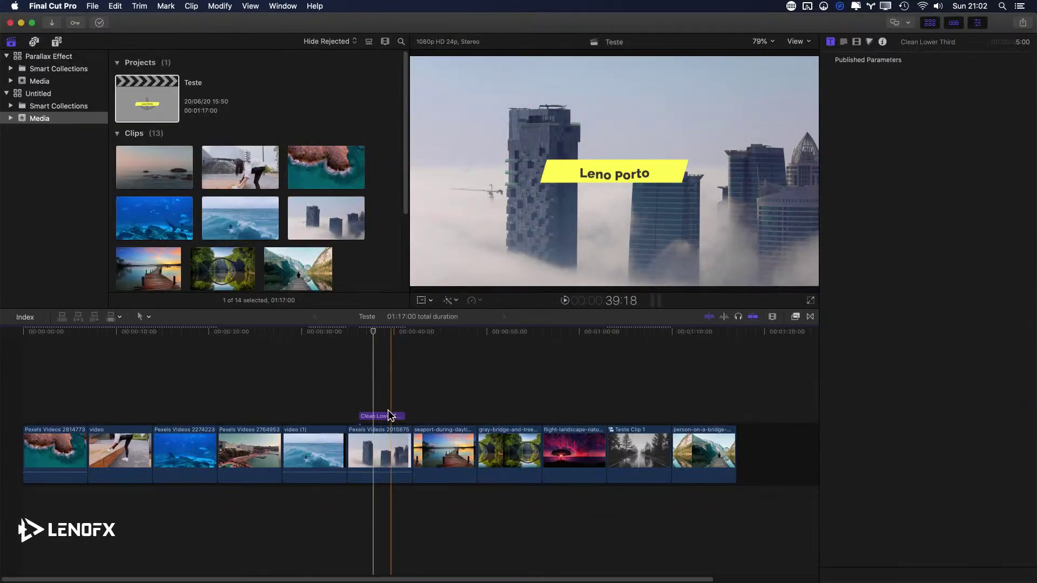
{"action": "left_click", "coordinate": [382, 416]}
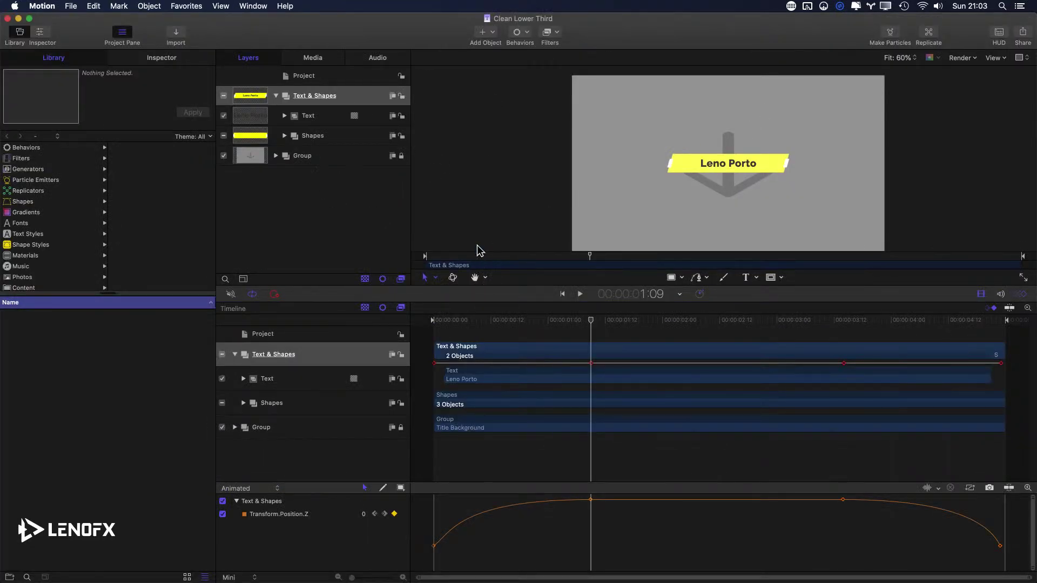
- In Motion, add a project marker at 00:00:01:09 with the type Build In - Optional
{"action": "left_click_drag", "start_coordinate": [582, 323], "coordinate": [453, 328]}
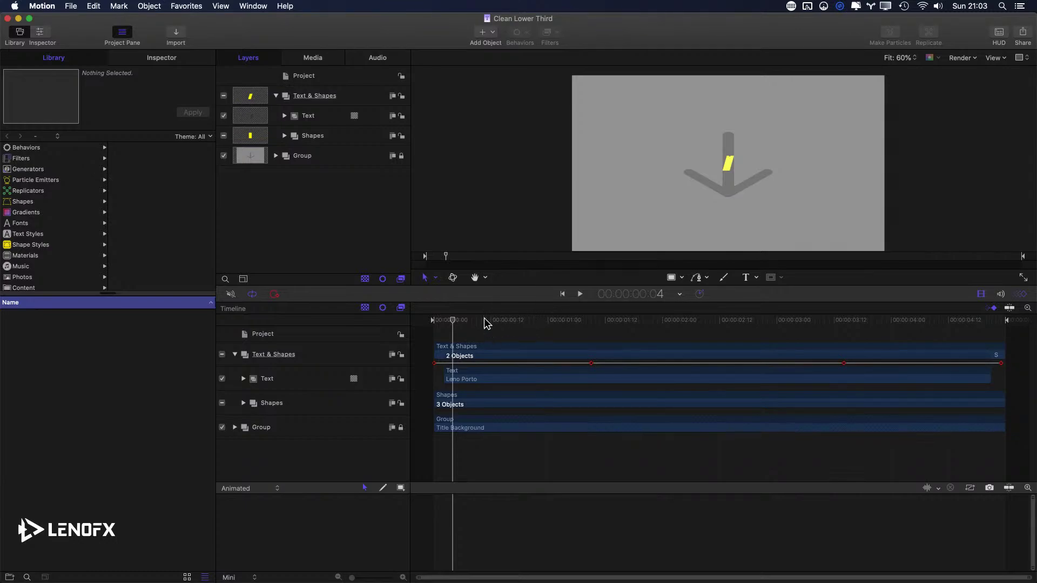
{"action": "left_click_drag", "start_coordinate": [456, 323], "coordinate": [592, 348]}
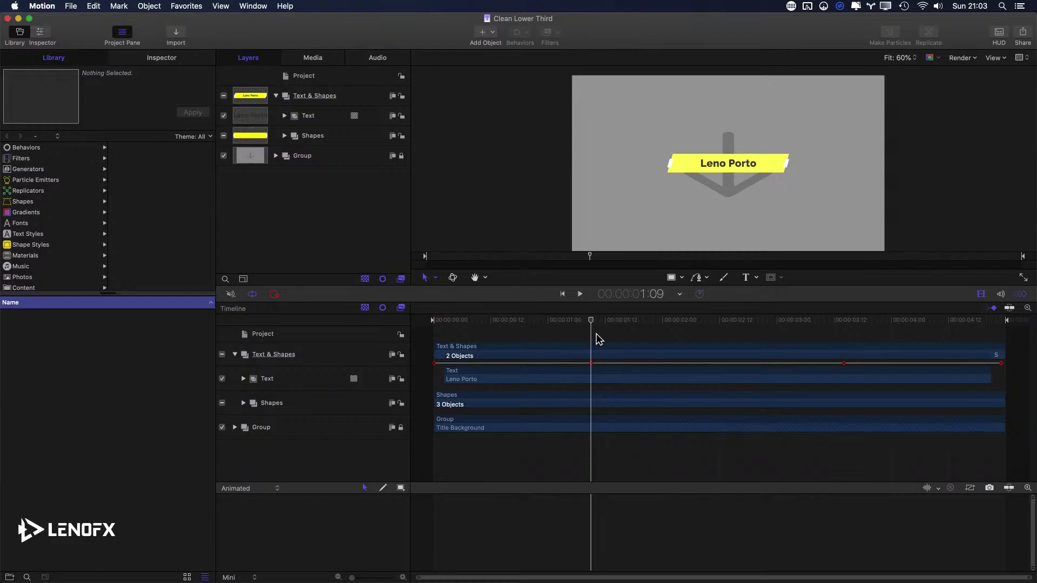
{"action": "key", "text": "alt+super+m"}
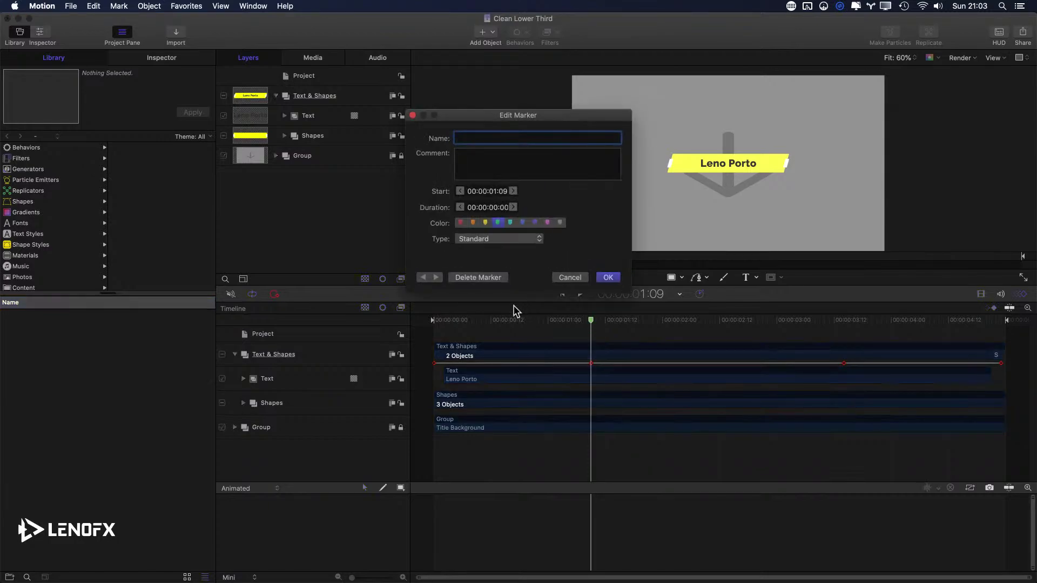
{"action": "left_click", "coordinate": [505, 241]}
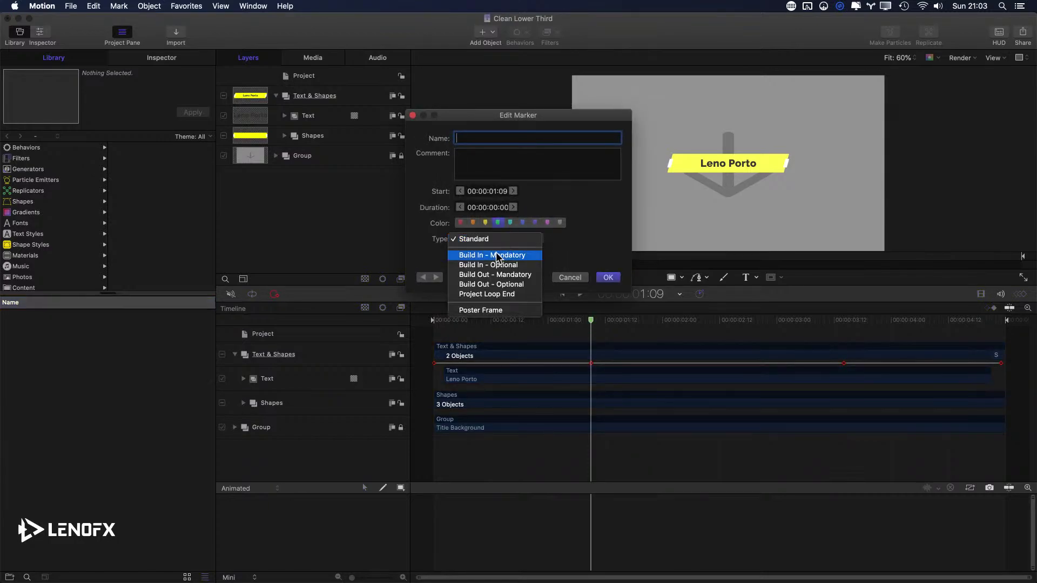
{"action": "left_click", "coordinate": [485, 265]}
{"action": "left_click", "coordinate": [607, 277]}
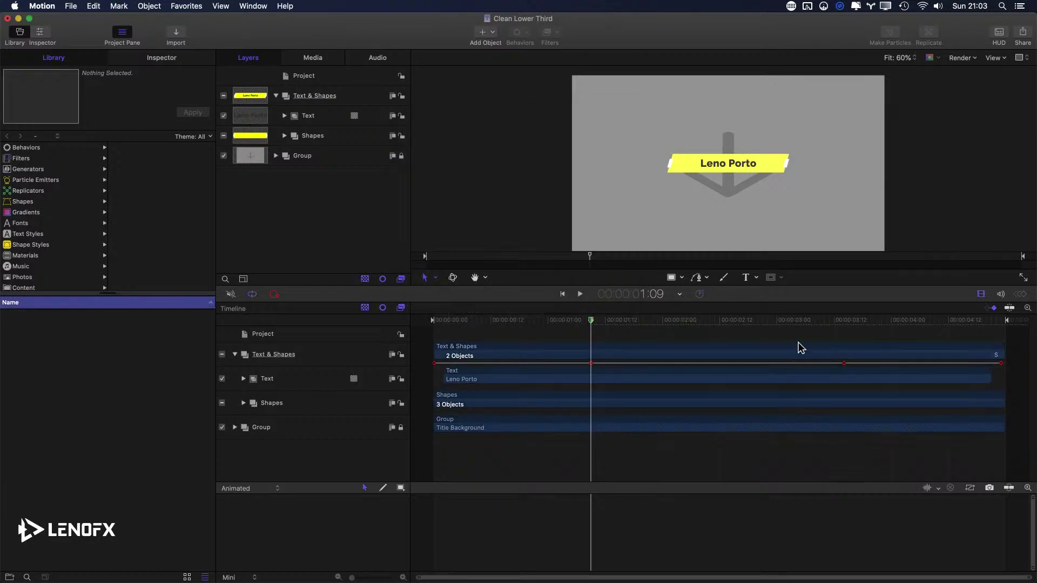
- Add a second project marker at 00:00:03:14 with the type Build Out - Optional
{"action": "mouse_move", "coordinate": [835, 320]}
{"action": "left_mouse_down"}
{"action": "mouse_move", "coordinate": [884, 324]}
{"action": "mouse_move", "coordinate": [844, 323]}
{"action": "left_mouse_up"}
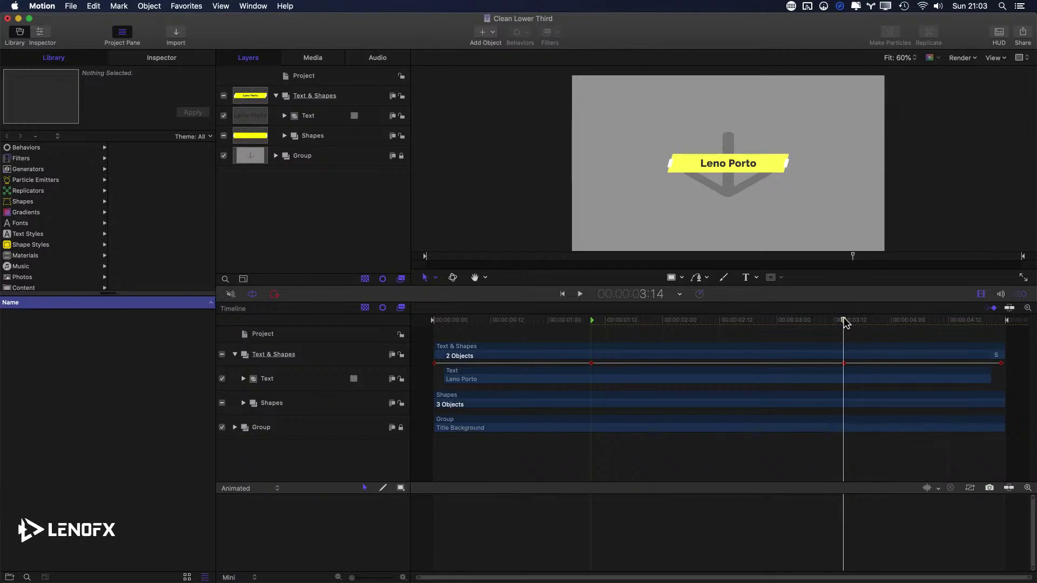
{"action": "key", "text": "m"}
{"action": "double_click", "coordinate": [844, 321]}
{"action": "left_click", "coordinate": [478, 239]}
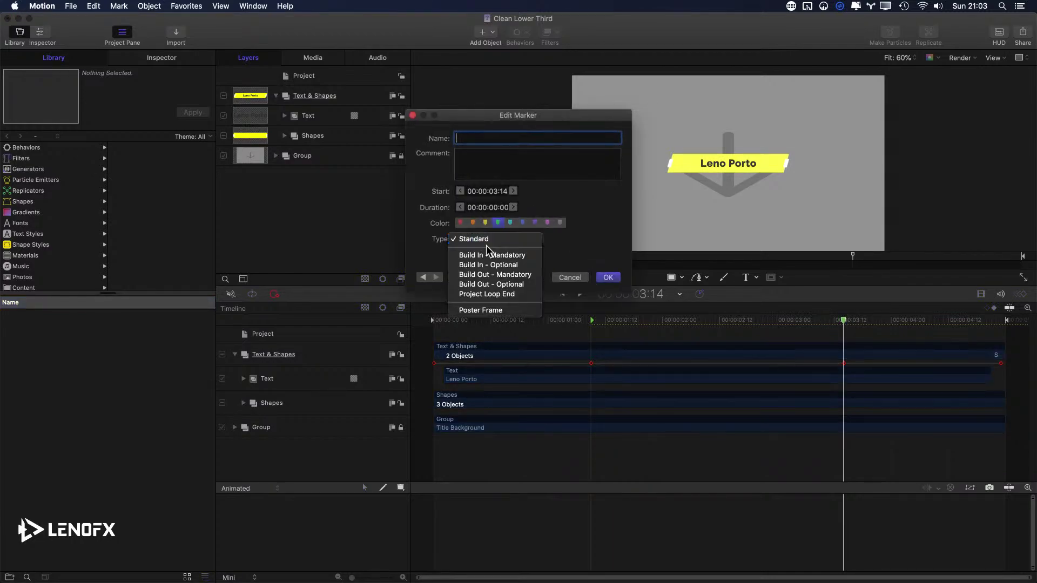
{"action": "left_click", "coordinate": [511, 287]}
{"action": "left_click", "coordinate": [607, 278]}
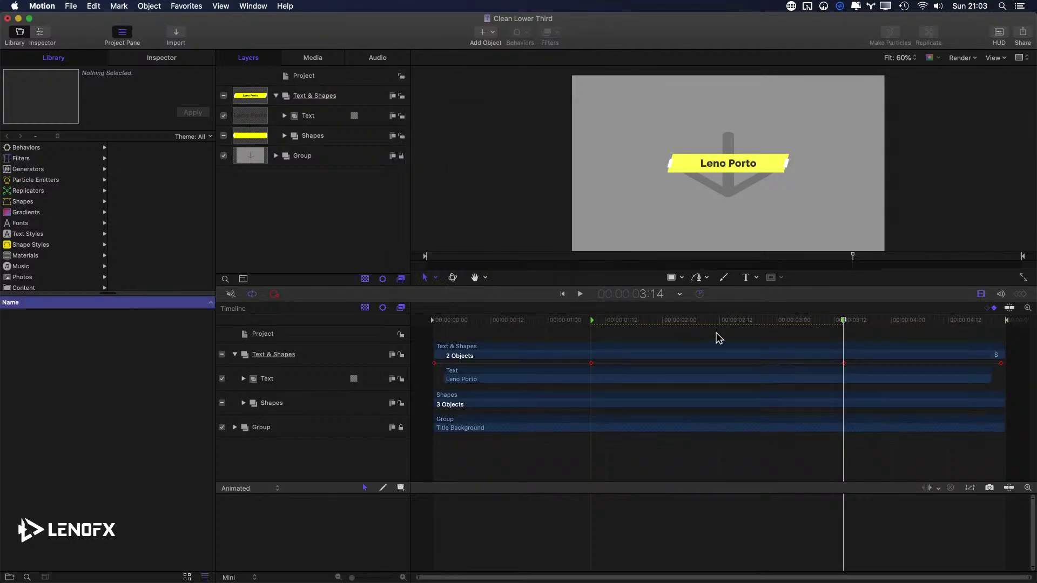
- Scrub through the section between the two markers, the intro before it and the outro after it
{"action": "left_click_drag", "start_coordinate": [624, 321], "coordinate": [708, 332]}
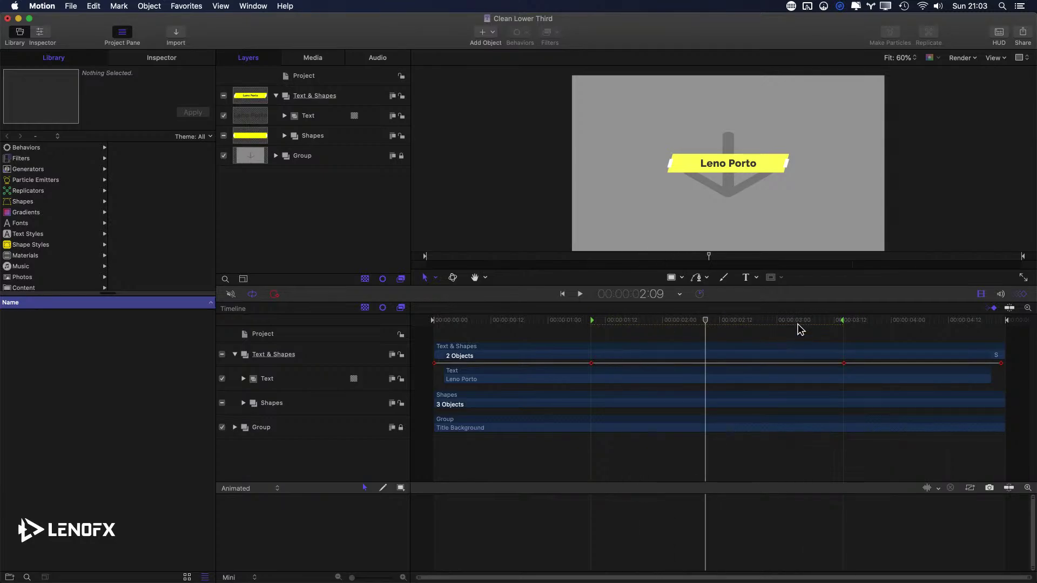
{"action": "left_click", "coordinate": [695, 320]}
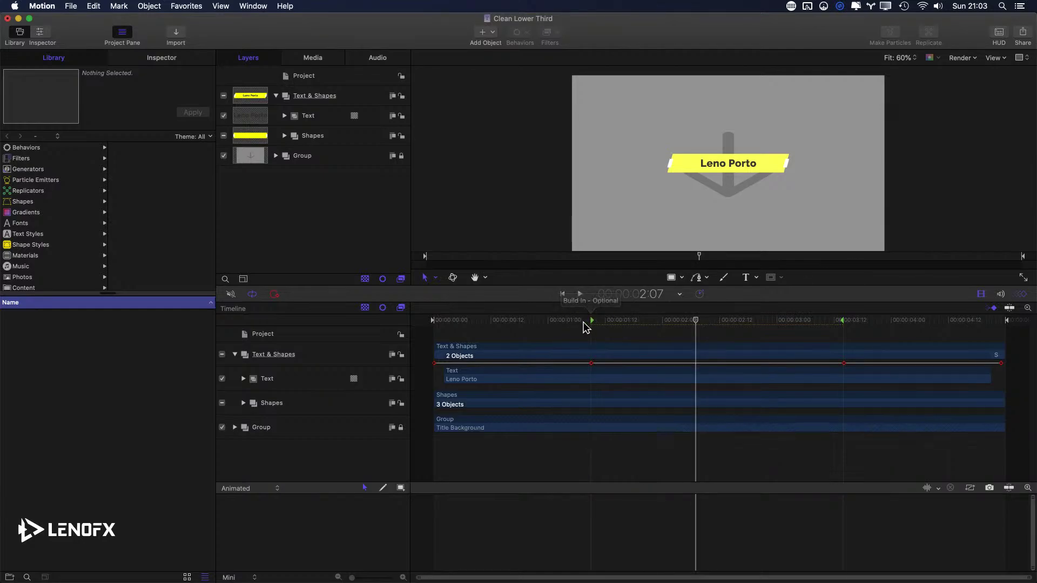
{"action": "left_click_drag", "start_coordinate": [585, 324], "coordinate": [449, 327]}
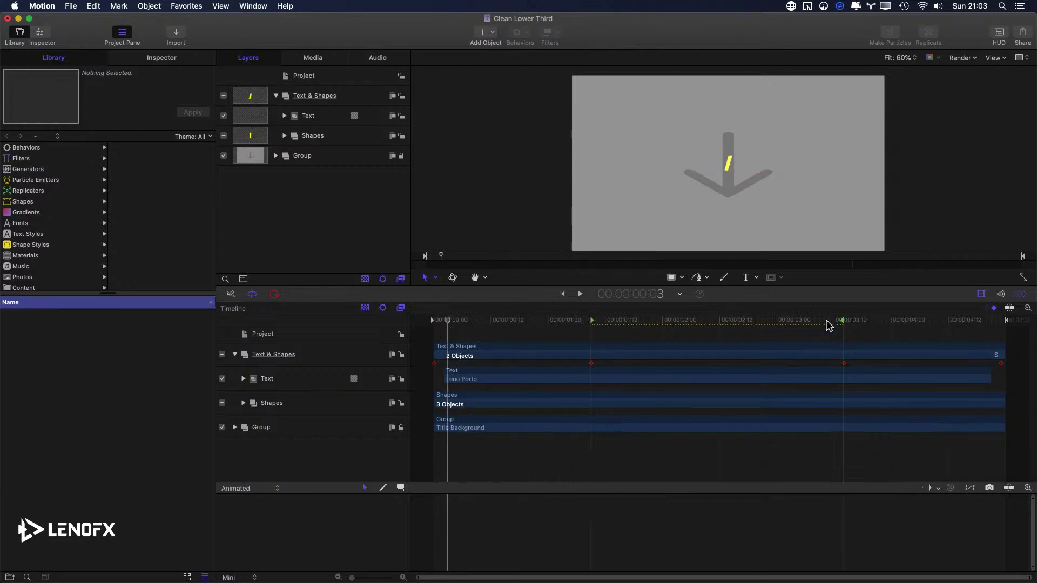
{"action": "left_click_drag", "start_coordinate": [827, 322], "coordinate": [907, 319]}
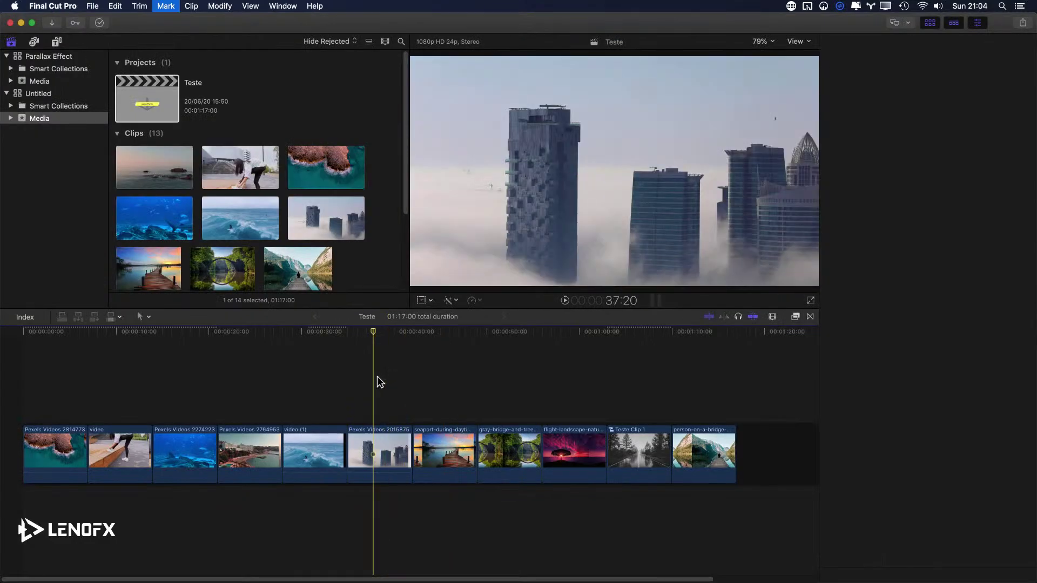
- In Final Cut Pro, place the Clean Lower Third title from the Leno Live category above the Pexels Videos 2015875 clip
{"action": "left_click", "coordinate": [57, 42]}
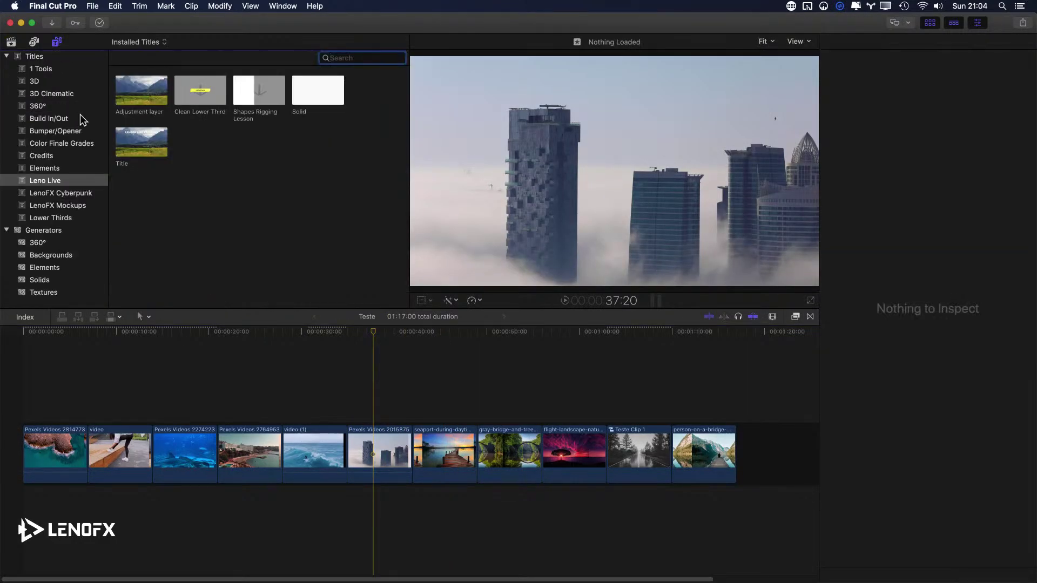
{"action": "left_click", "coordinate": [82, 184]}
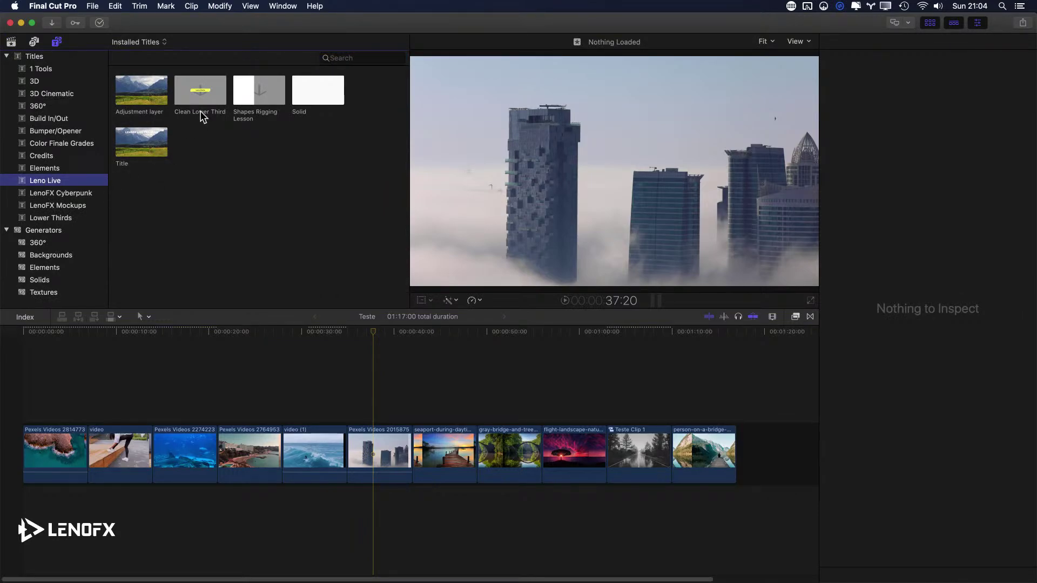
{"action": "left_click_drag", "start_coordinate": [200, 96], "coordinate": [359, 414]}
{"action": "left_click", "coordinate": [378, 335]}
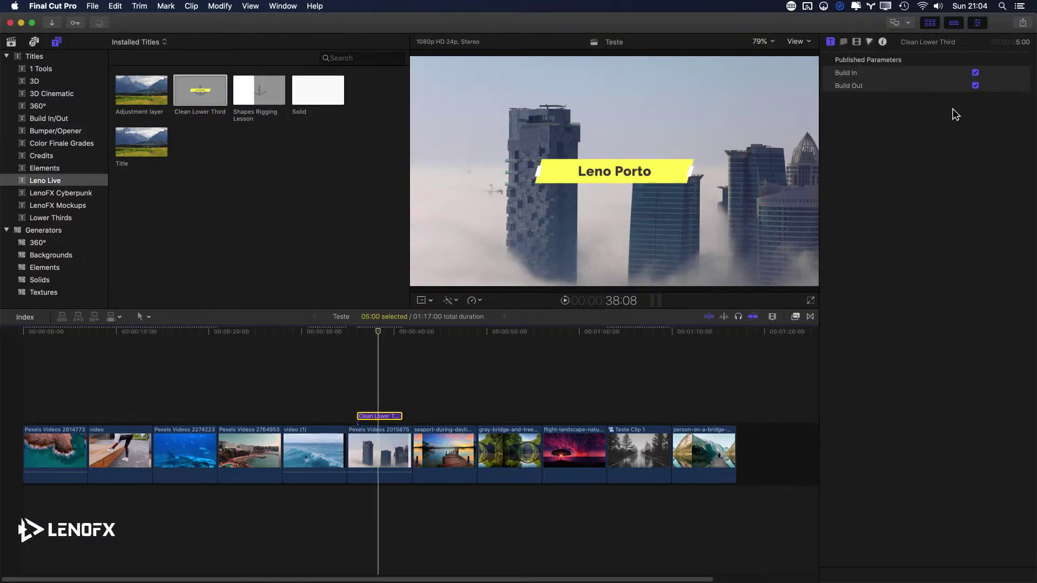
- Play the title, disable its Build In and Build Out parameters, and check the start and end of the animation
{"action": "key", "text": "slash"}
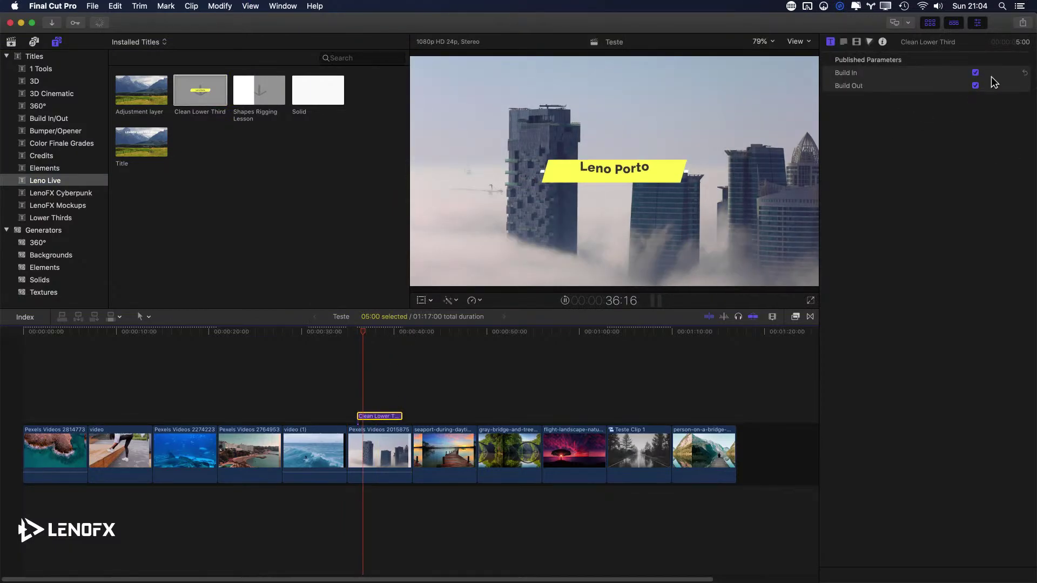
{"action": "left_click", "coordinate": [976, 72]}
{"action": "key", "text": "slash"}
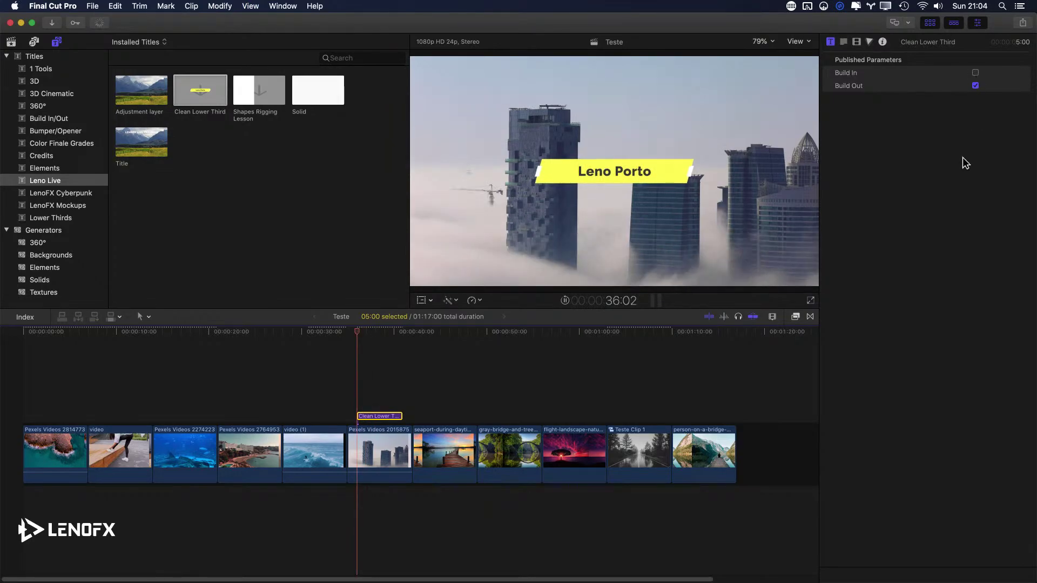
{"action": "left_click", "coordinate": [976, 85]}
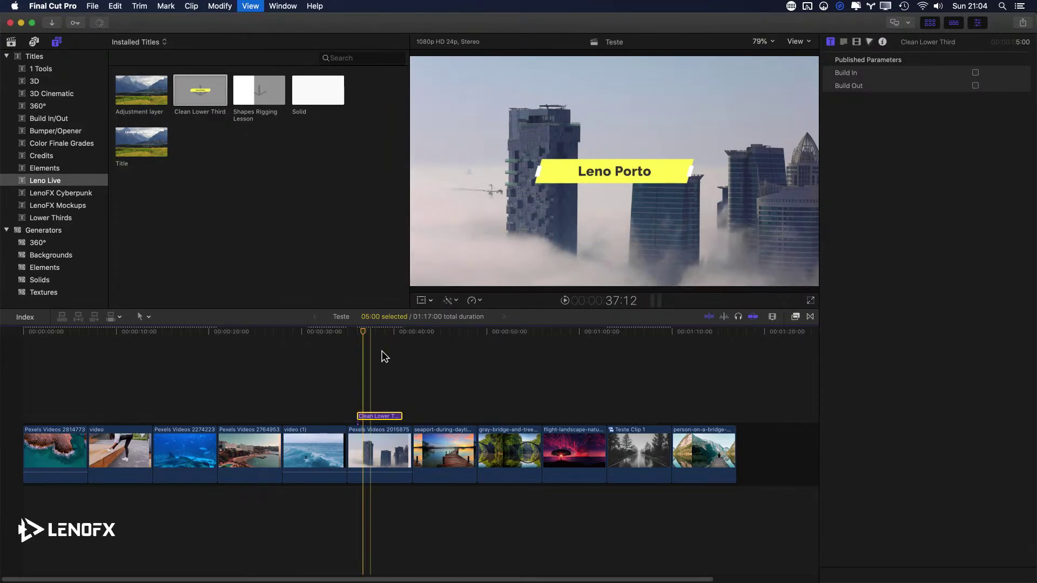
{"action": "left_click", "coordinate": [394, 336]}
{"action": "left_click_drag", "start_coordinate": [394, 336], "coordinate": [389, 336]}
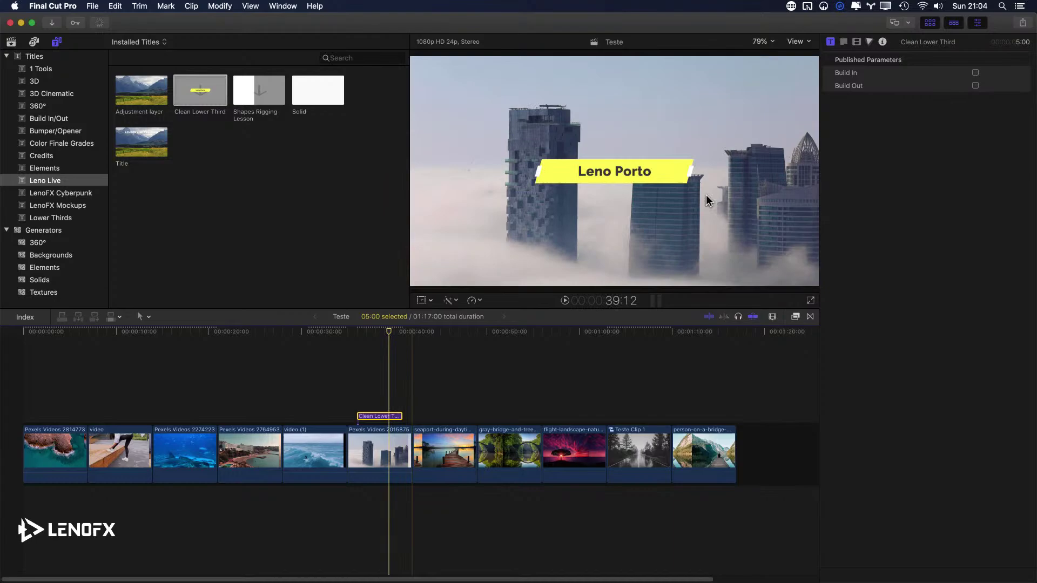
- Enable the title's Build Out and Build In parameters again and delete the title from the timeline
{"action": "left_click", "coordinate": [975, 85]}
{"action": "left_click", "coordinate": [975, 73]}
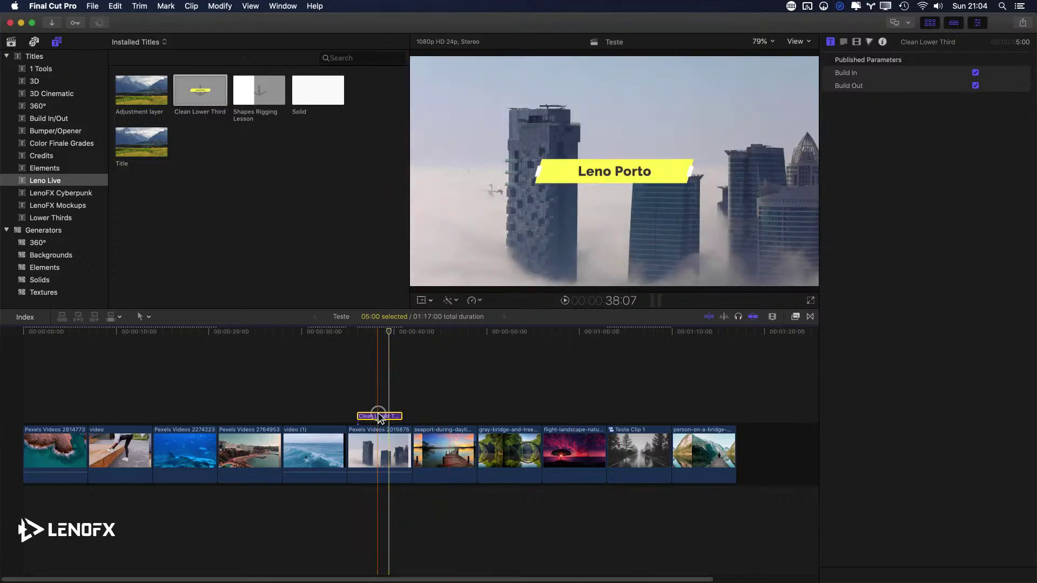
{"action": "key", "text": "BackSpace"}
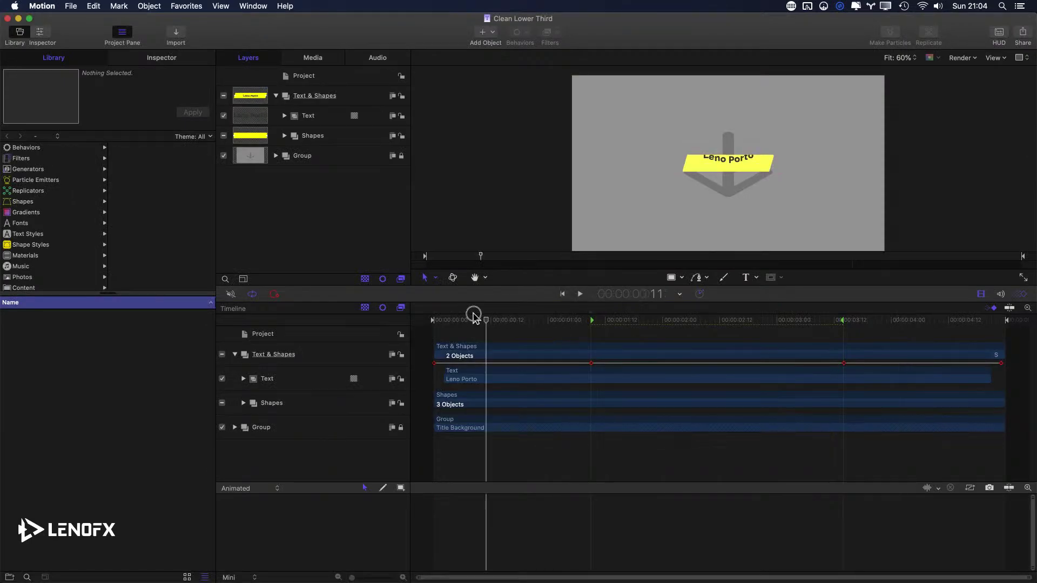
- In Motion, hide the timeline and publish the Text parameter of the text layer inside the Text group
{"action": "left_click_drag", "start_coordinate": [474, 315], "coordinate": [611, 316]}
{"action": "key", "text": "F6"}
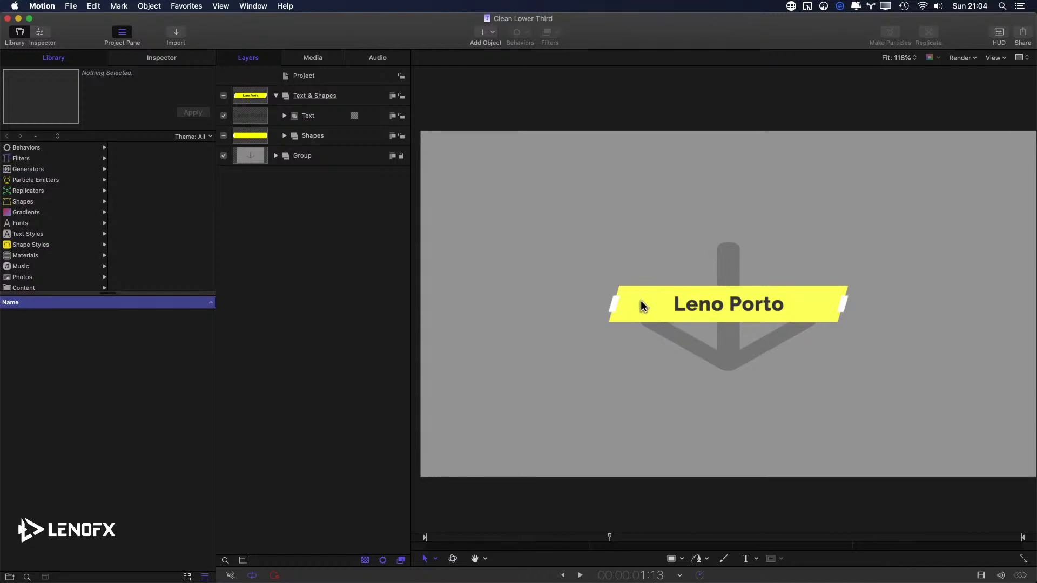
{"action": "left_click", "coordinate": [284, 116]}
{"action": "left_click", "coordinate": [305, 122]}
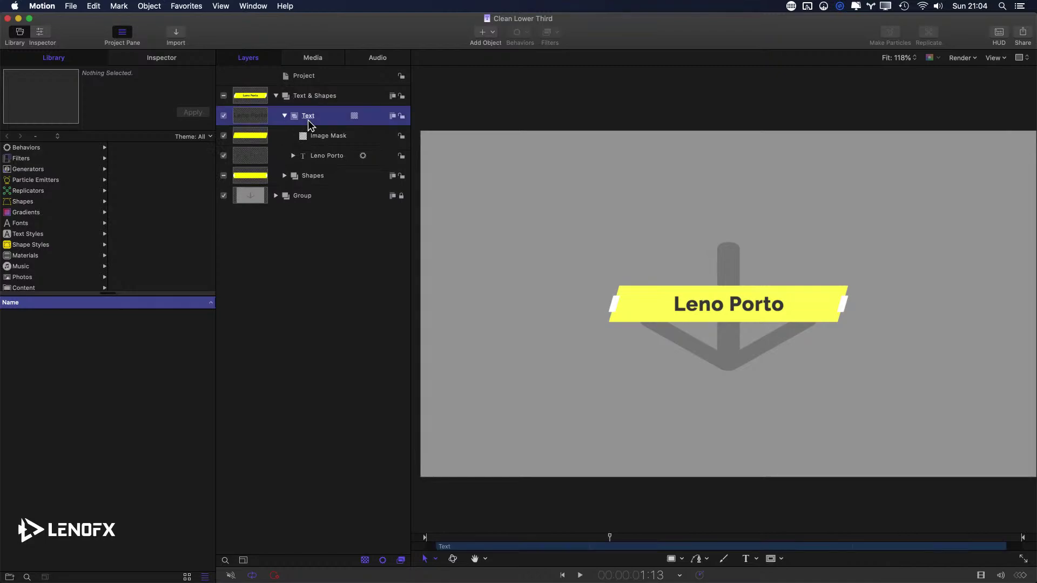
{"action": "left_click", "coordinate": [333, 157]}
{"action": "key", "text": "super+3"}
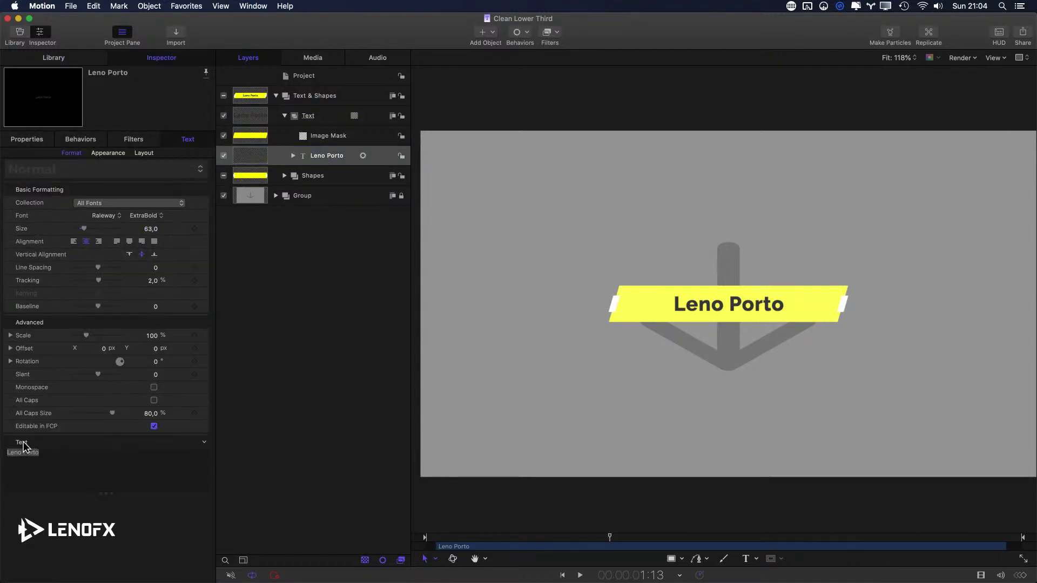
{"action": "left_click", "coordinate": [203, 444]}
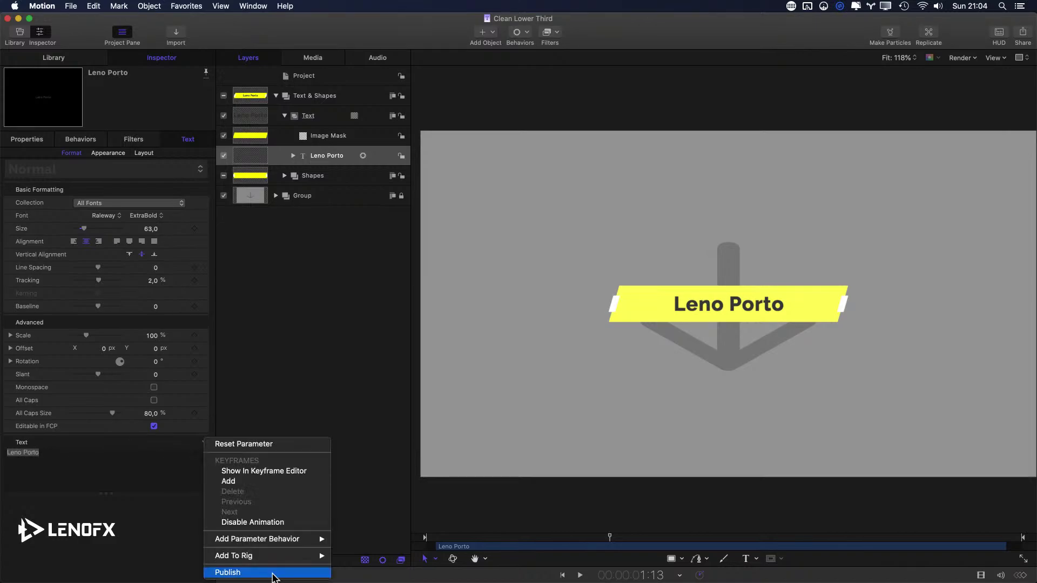
{"action": "left_click", "coordinate": [273, 574]}
- Publish the Font and Size parameters of the selected text layer
{"action": "left_click", "coordinate": [205, 217]}
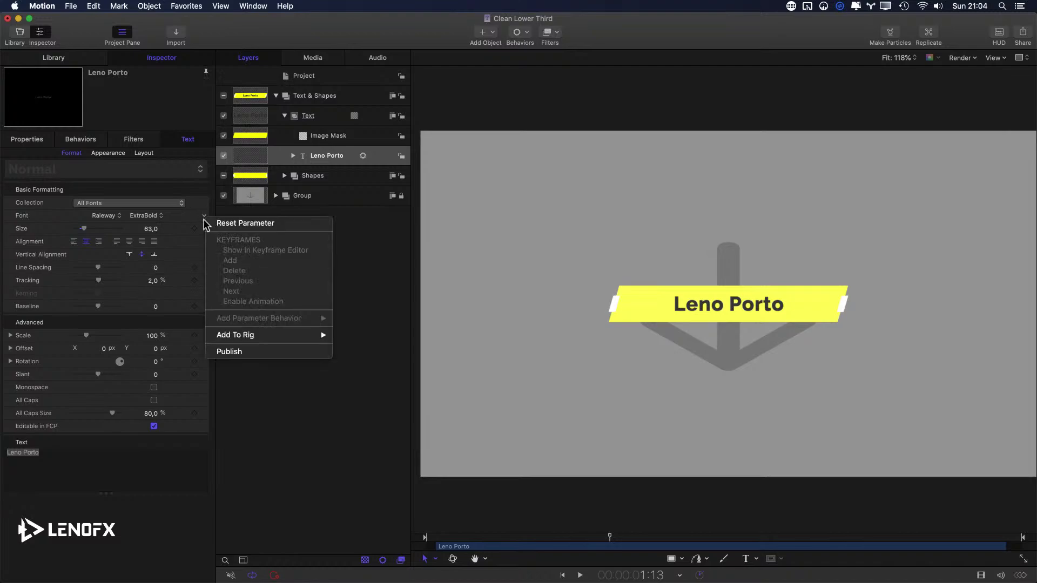
{"action": "left_click", "coordinate": [240, 352]}
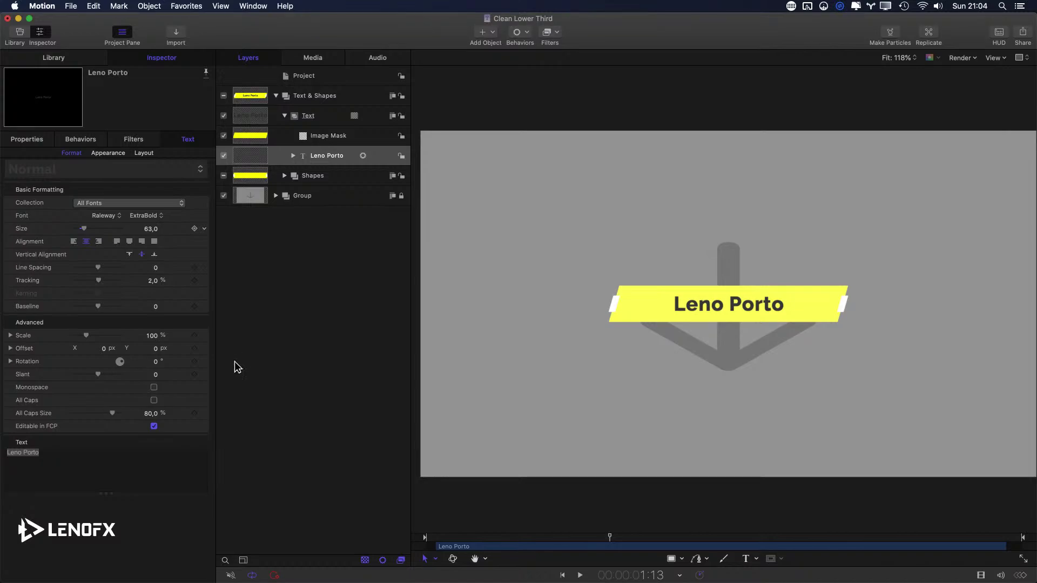
{"action": "left_click", "coordinate": [204, 229]}
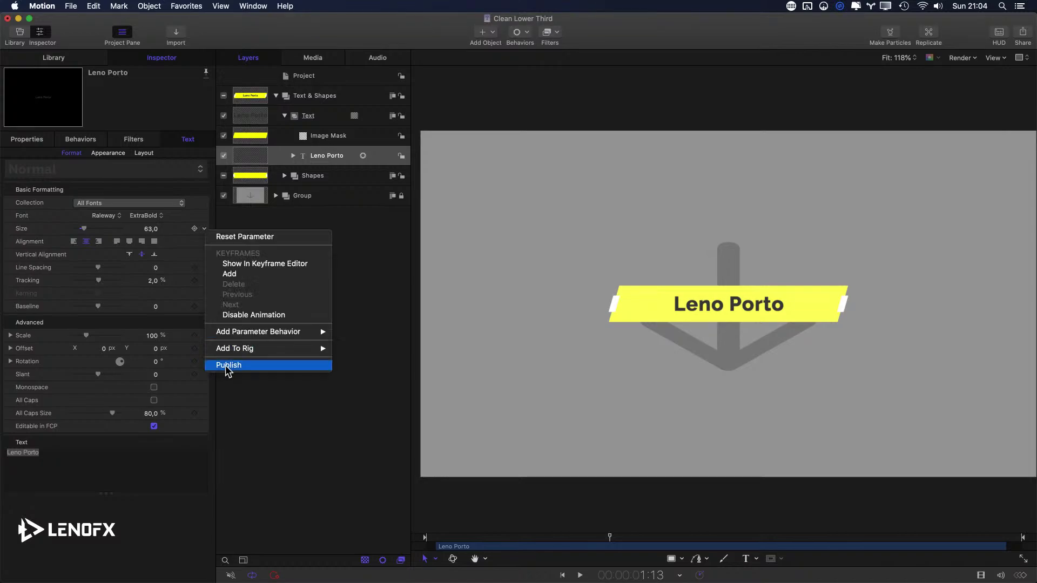
{"action": "left_click", "coordinate": [227, 364]}
- Publish the Tracking parameter of the selected text layer and check the project's list of published parameters
{"action": "left_click", "coordinate": [204, 281]}
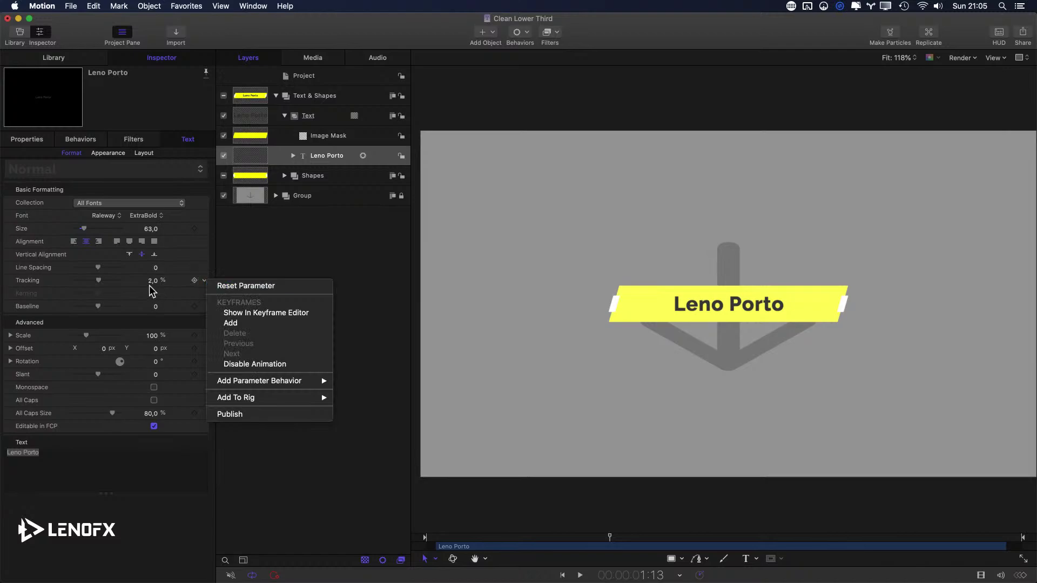
{"action": "left_click", "coordinate": [230, 414]}
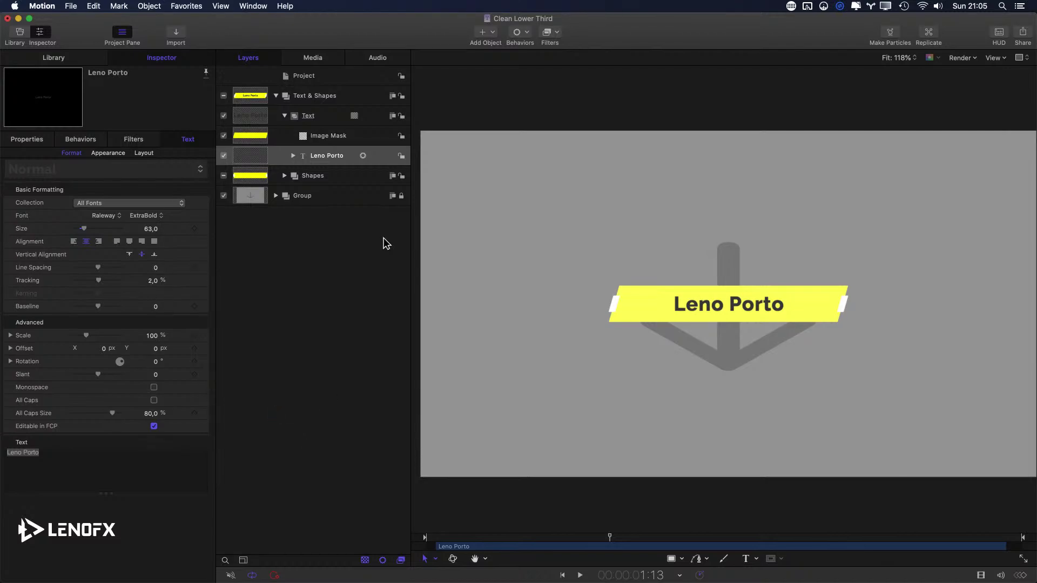
{"action": "left_click", "coordinate": [313, 78]}
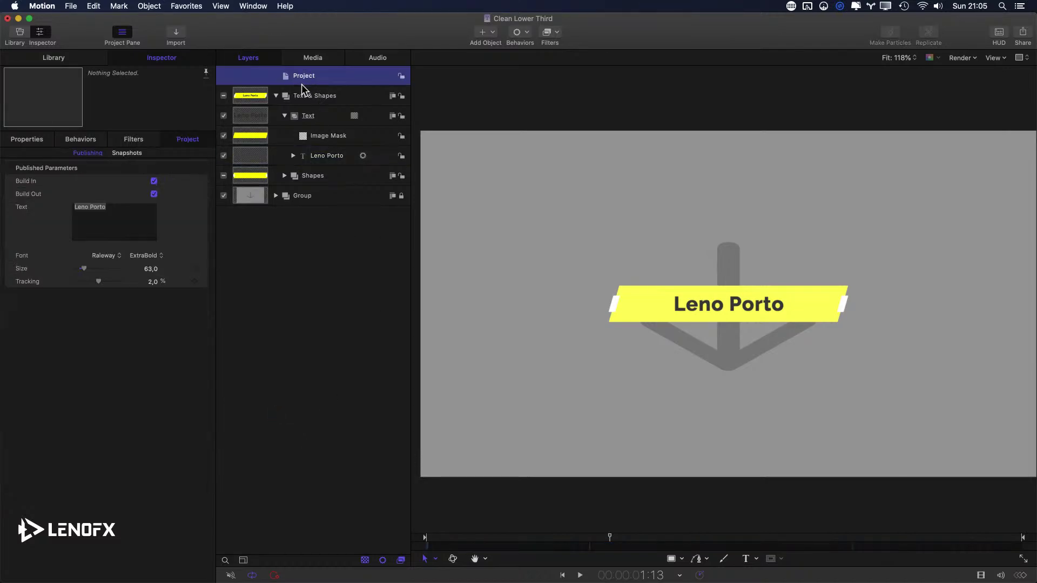
{"action": "left_click", "coordinate": [22, 212]}
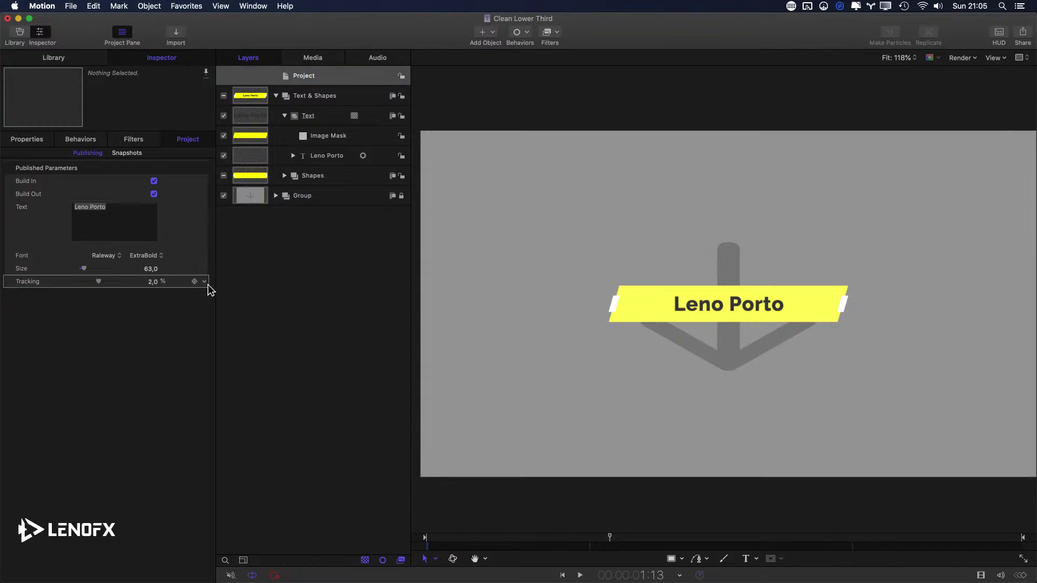
- In Final Cut Pro, add the Clean Lower Third title above the Pexels Videos 2015875 clip and move the playhead to 37:17
{"action": "key", "text": "super+Tab"}
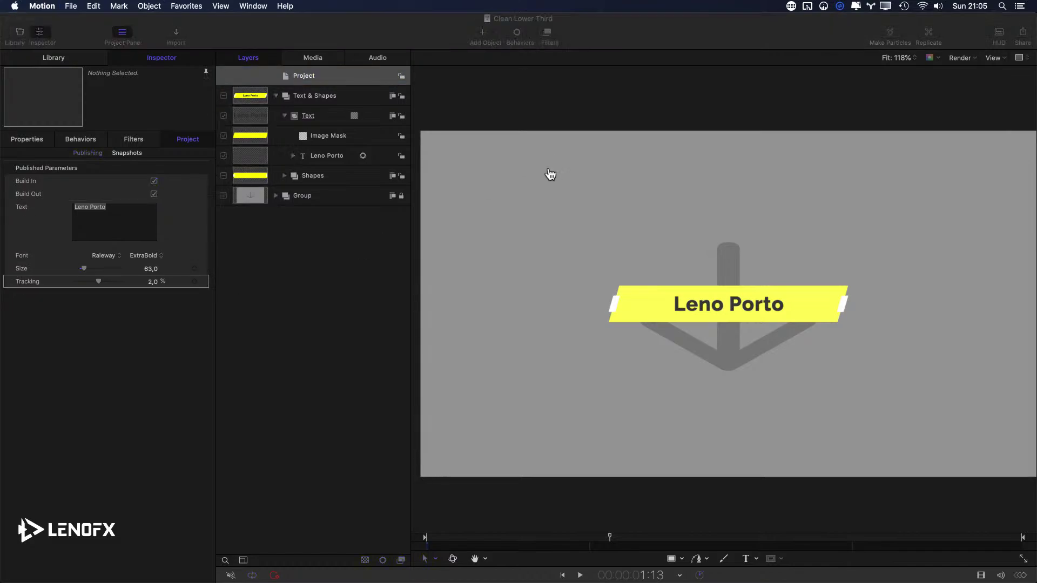
{"action": "left_click", "coordinate": [355, 392]}
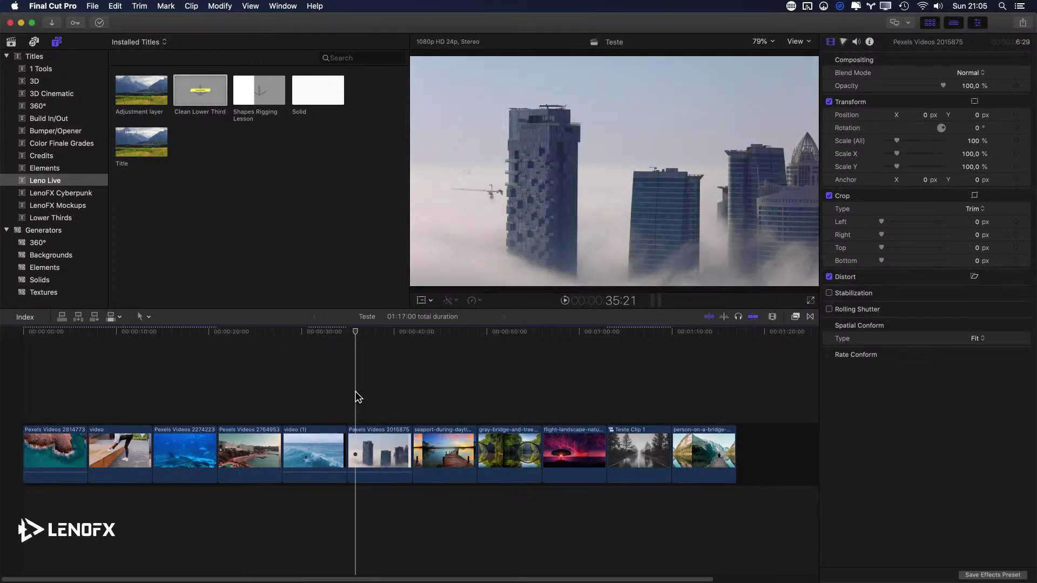
{"action": "left_click_drag", "start_coordinate": [217, 122], "coordinate": [358, 415]}
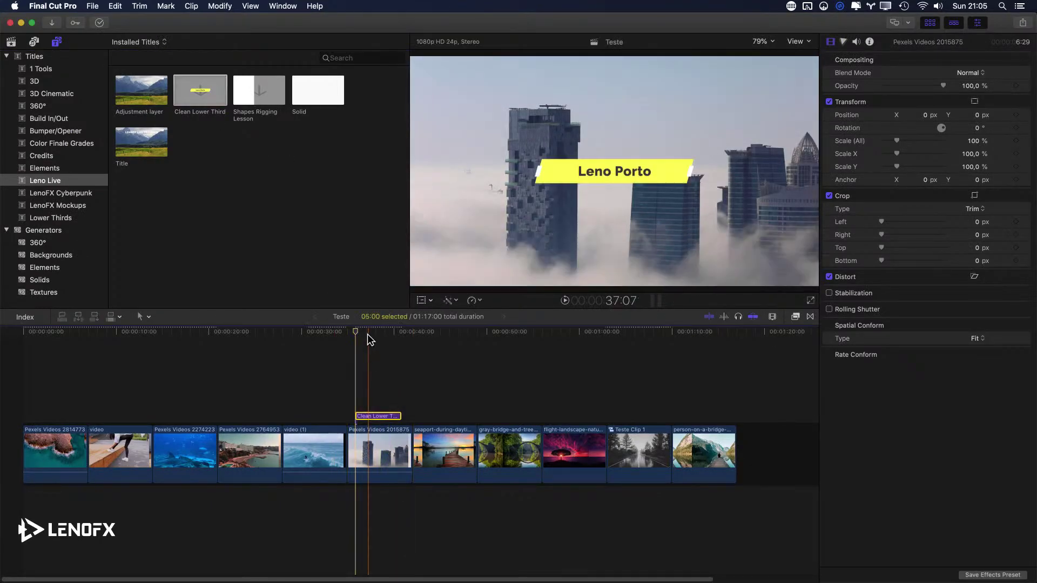
{"action": "left_click", "coordinate": [372, 333]}
- Change the title's published text to LENOFX.COM and set its font to Scheme
{"action": "left_click", "coordinate": [942, 108]}
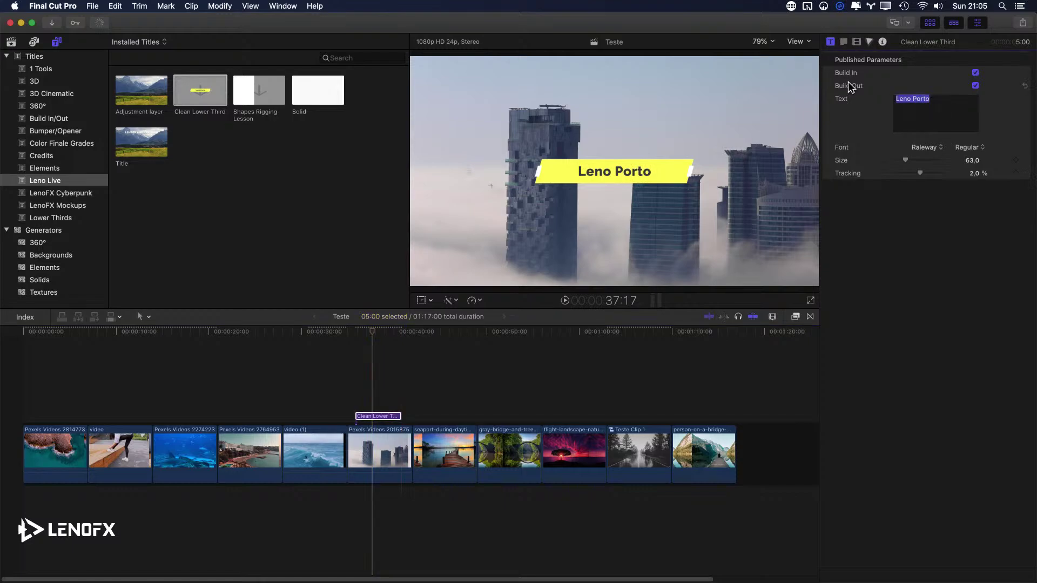
{"action": "type", "text": "LENOF"}
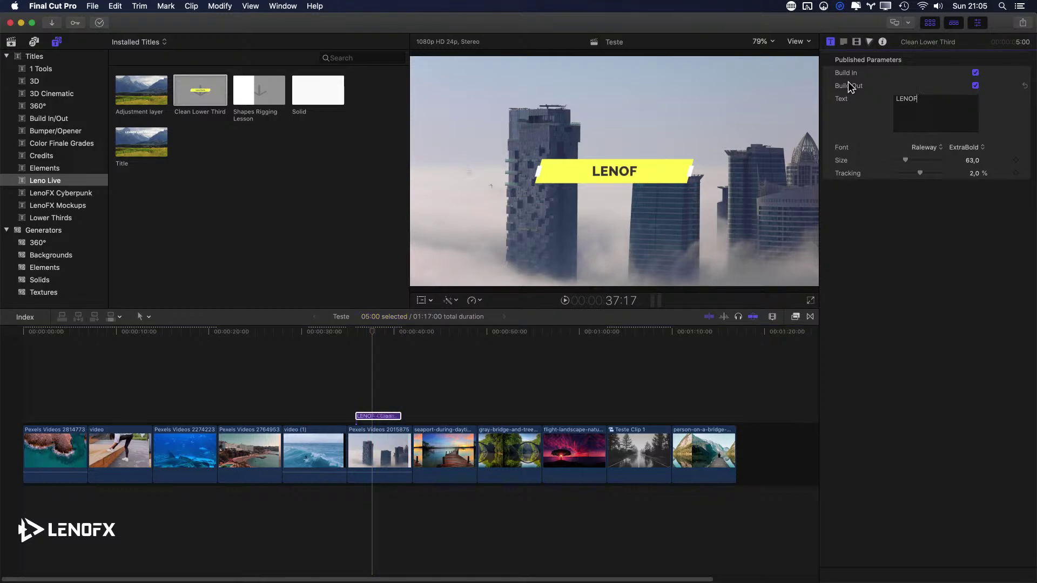
{"action": "type", "text": "X.COM"}
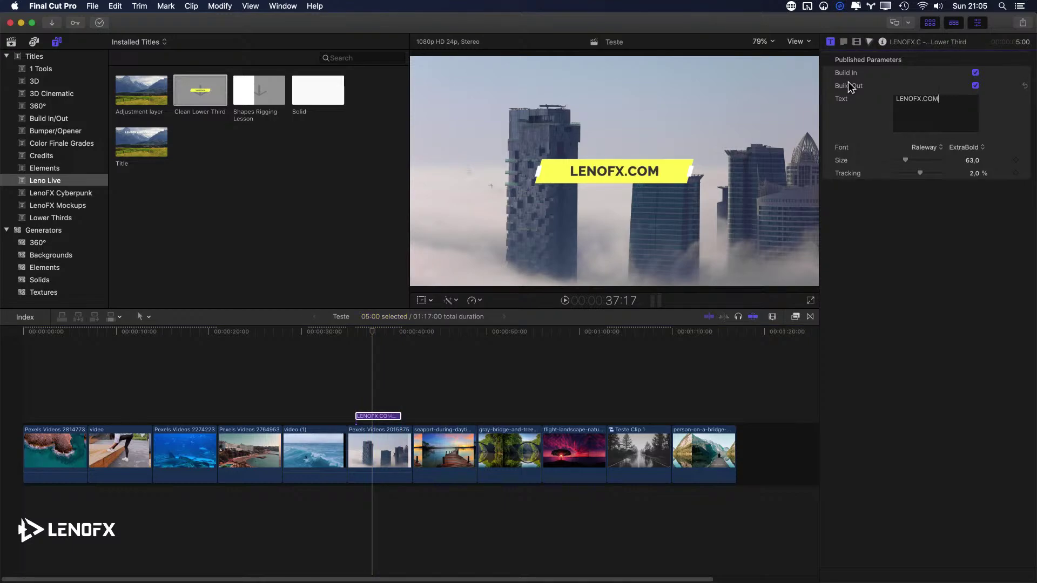
{"action": "left_click", "coordinate": [912, 149]}
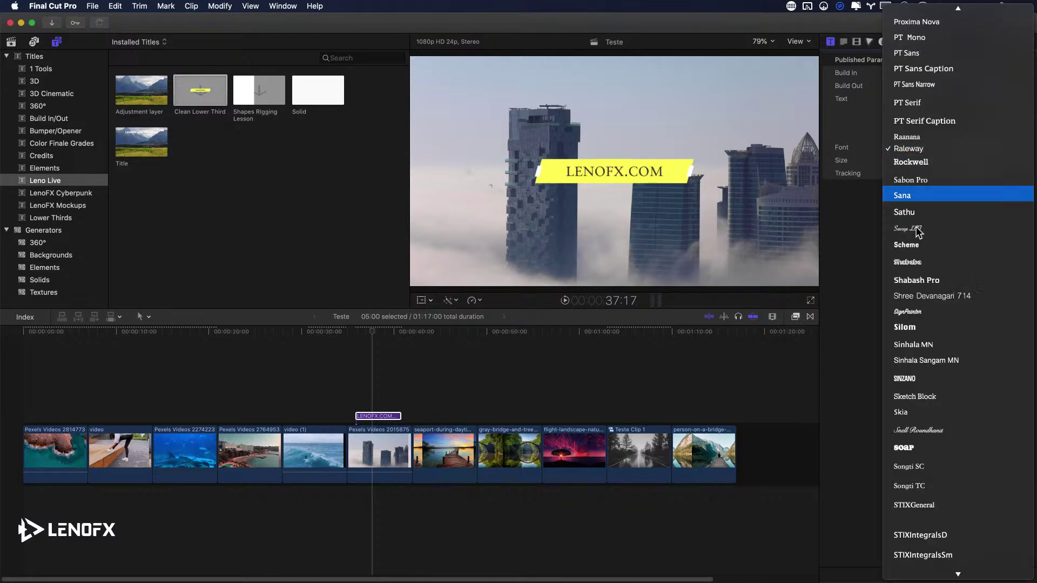
{"action": "left_click", "coordinate": [924, 244]}
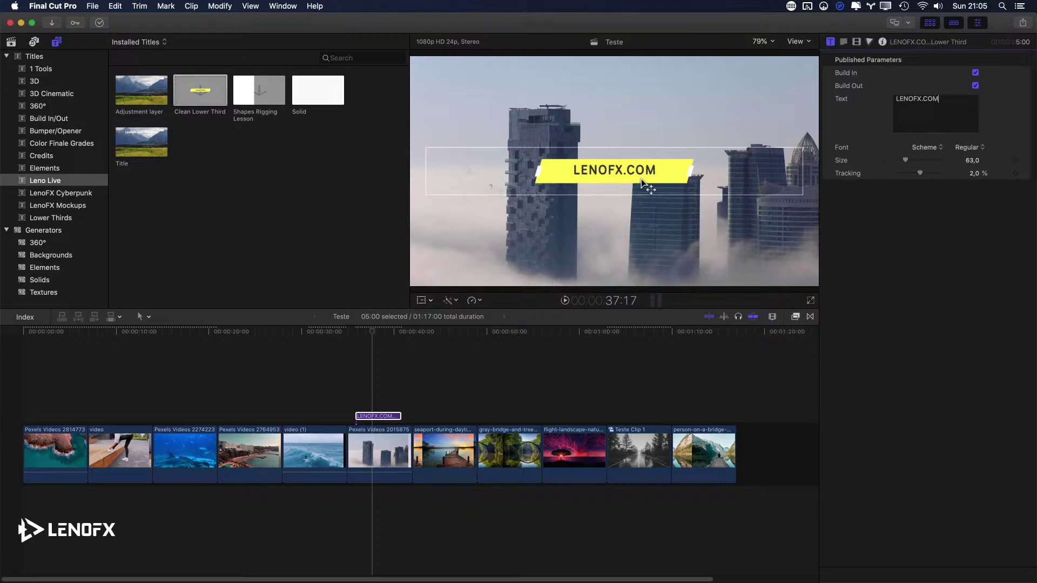
- Examine the title's full text settings, compare them with the Motion project, and return to the title's published parameters
{"action": "left_click", "coordinate": [619, 167]}
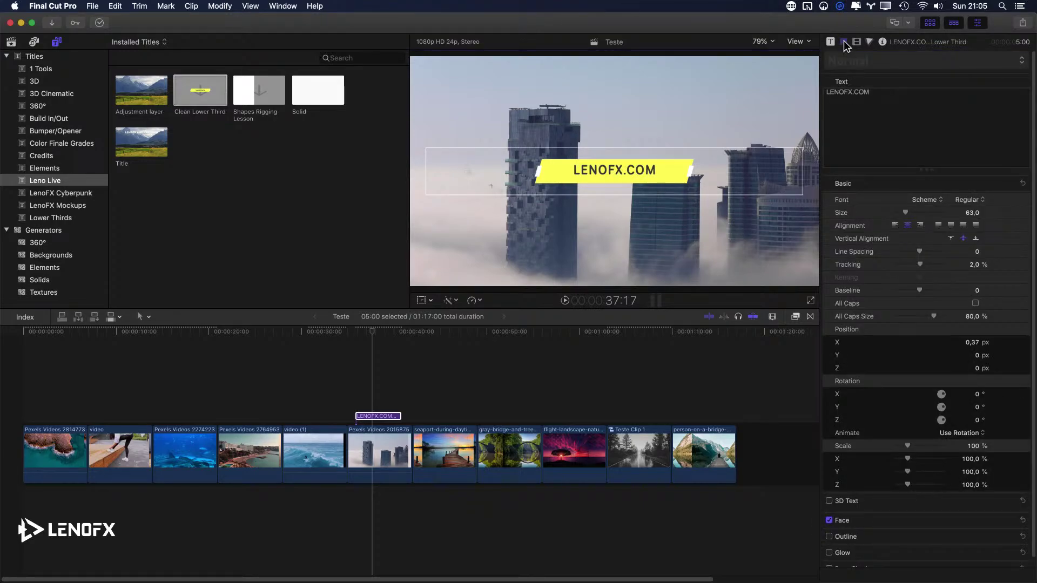
{"action": "scroll", "coordinate": [941, 363], "scroll_direction": "down", "scroll_amount": 1}
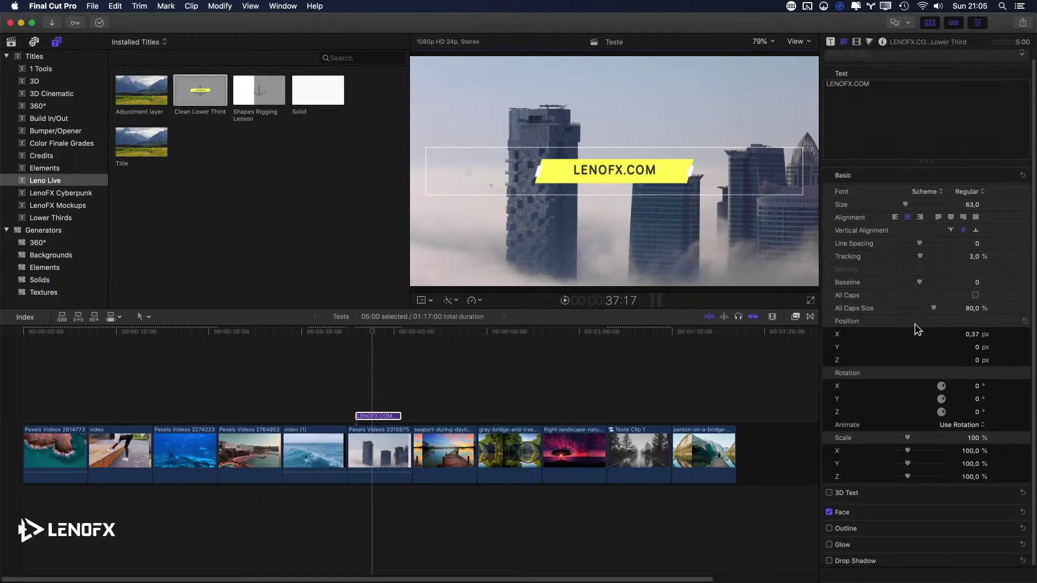
{"action": "scroll", "coordinate": [901, 330], "scroll_direction": "up", "scroll_amount": 1}
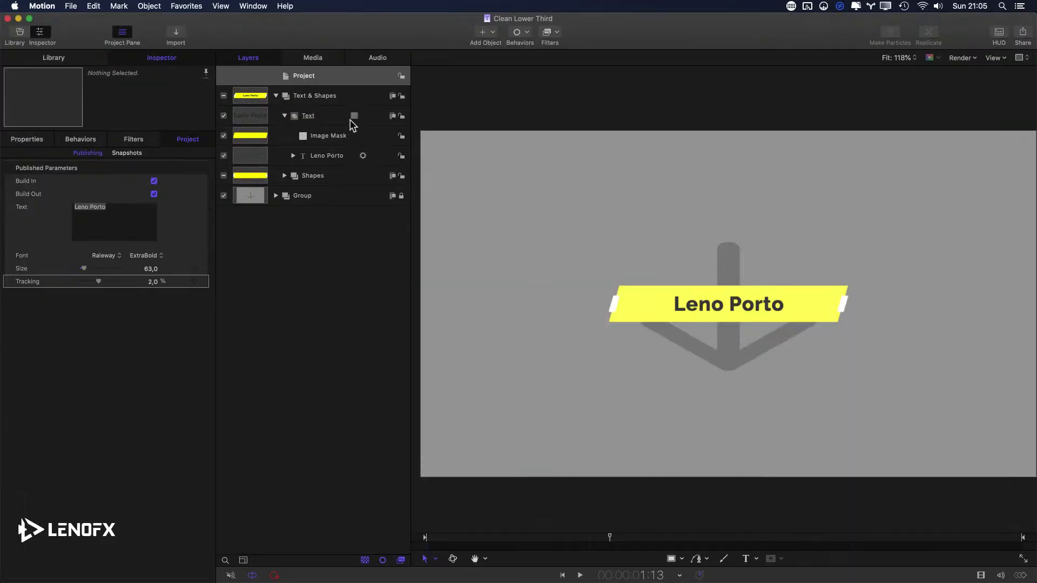
{"action": "key", "text": "super+Tab"}
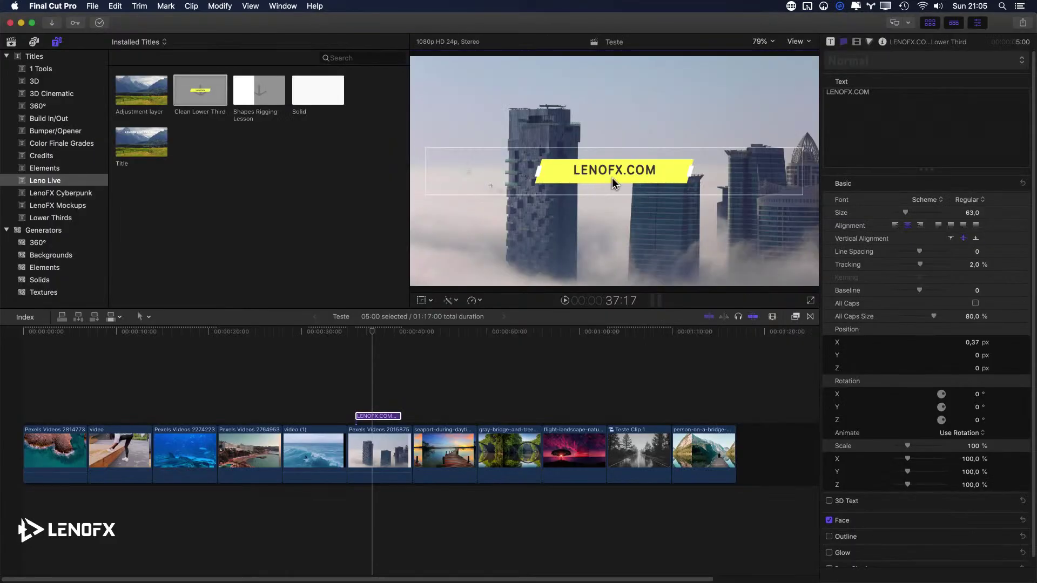
{"action": "key", "text": "super+Tab"}
{"action": "key", "text": "super+Tab"}
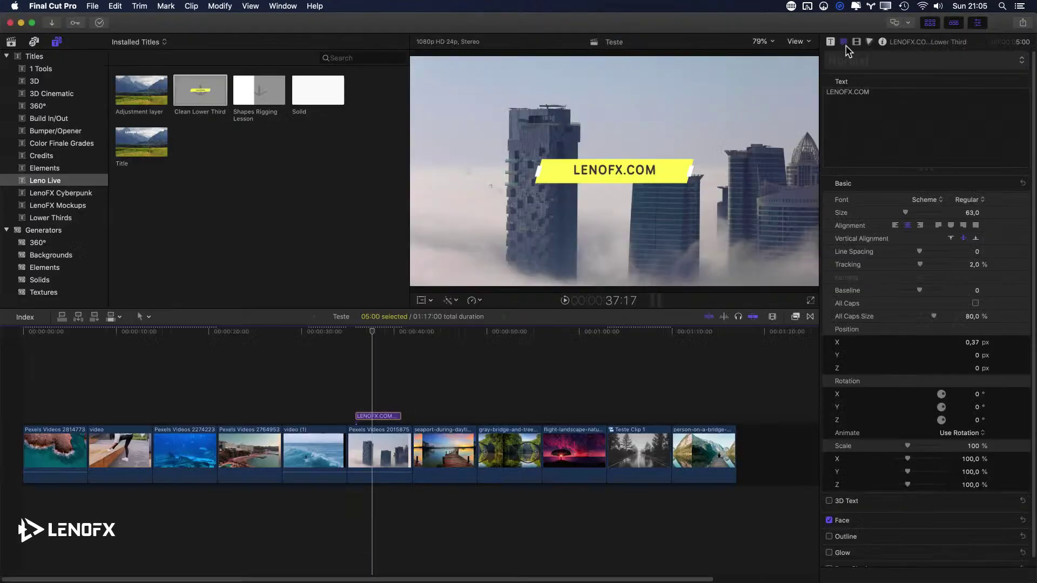
{"action": "left_click", "coordinate": [829, 42]}
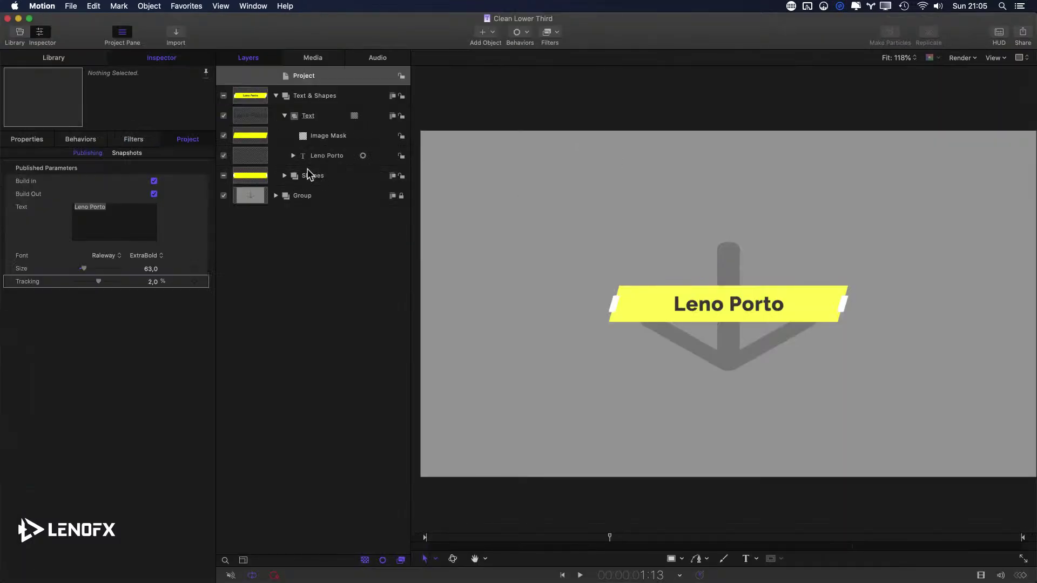
- In Motion, publish the face Color of the text layer and check it among the project's published parameters
{"action": "left_click", "coordinate": [306, 162]}
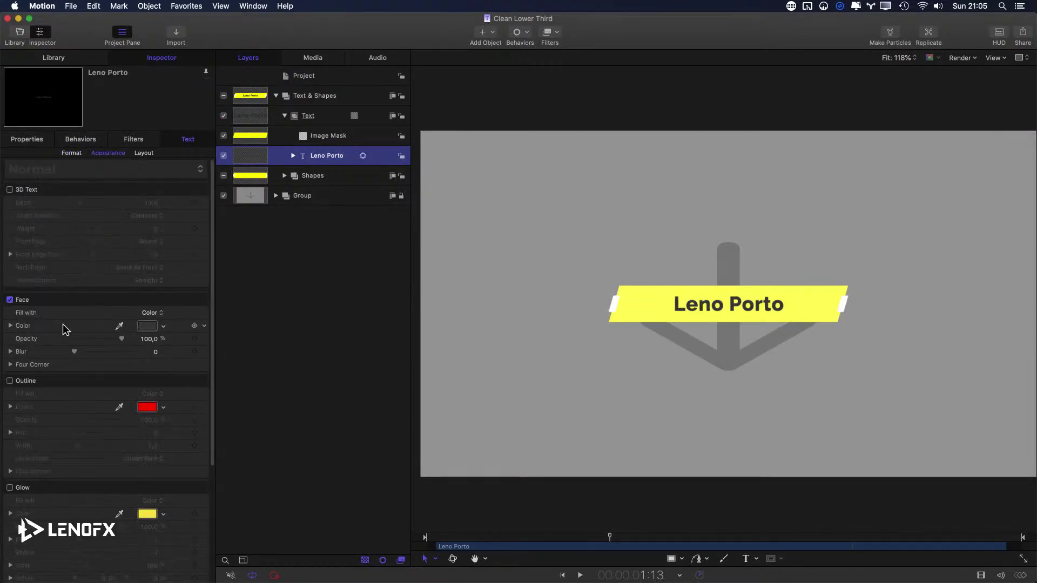
{"action": "right_click", "coordinate": [24, 330]}
{"action": "left_click", "coordinate": [59, 462]}
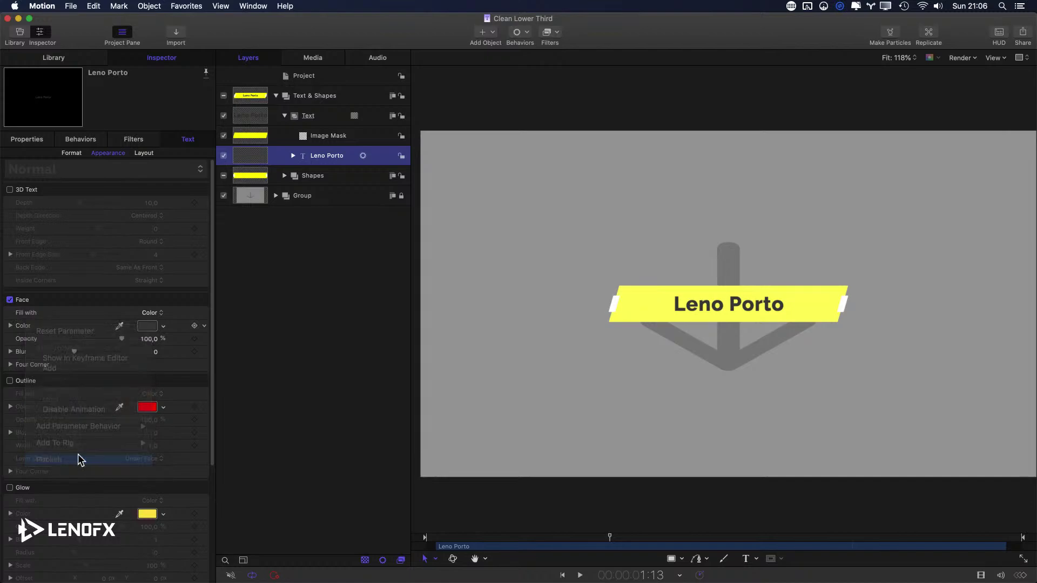
{"action": "key", "text": "shift+super+a"}
{"action": "key", "text": "F4"}
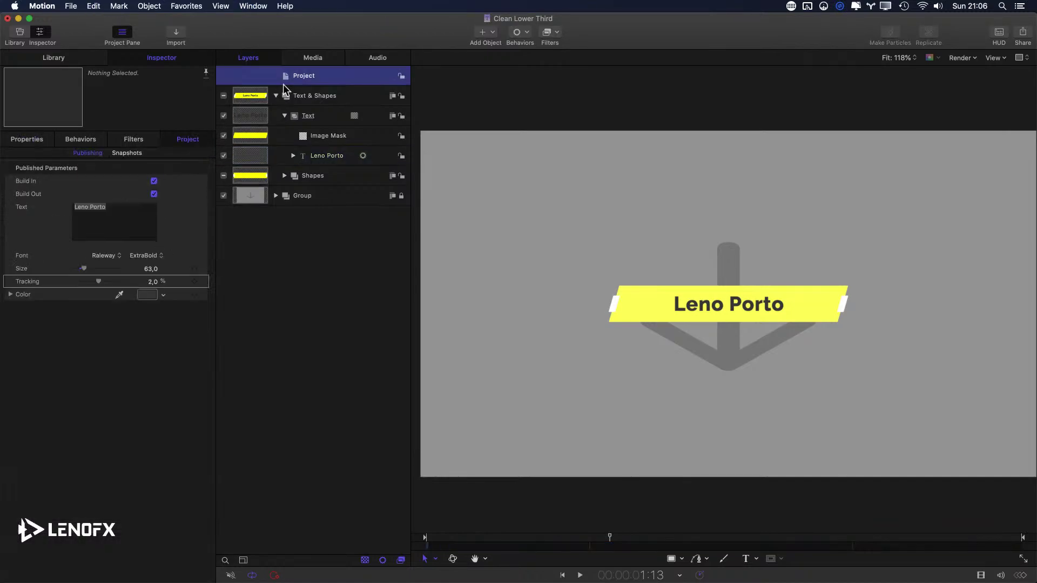
{"action": "left_click", "coordinate": [20, 295]}
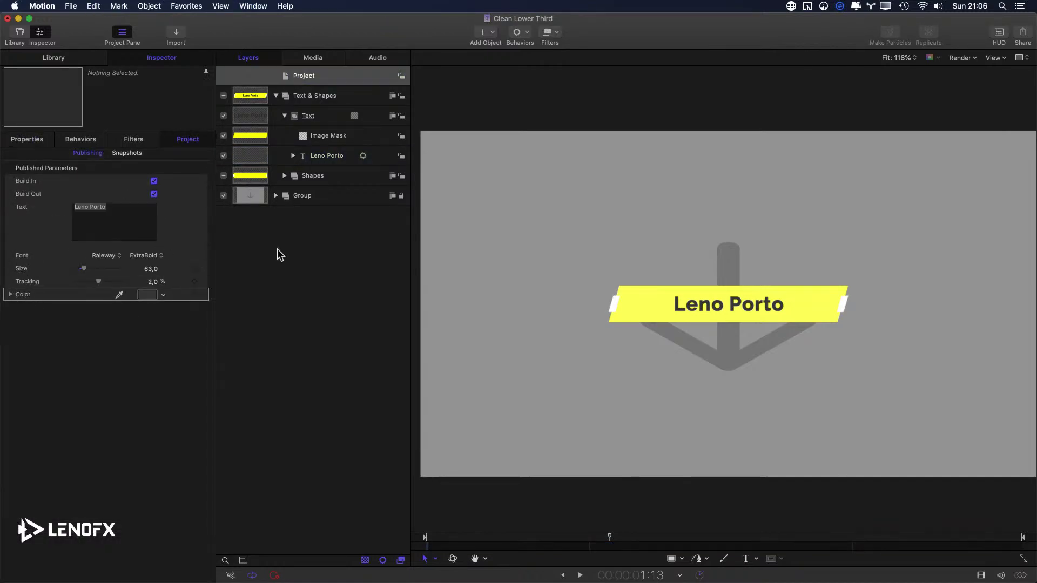
- Expand the Shapes group and publish the Fill Color parameter of the Rectangle layer
{"action": "left_click", "coordinate": [284, 177]}
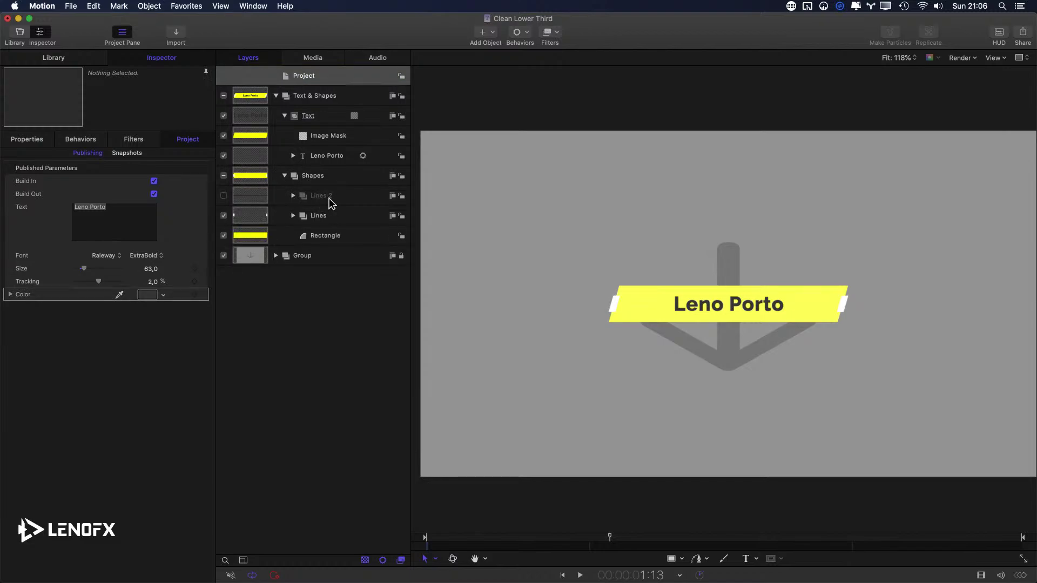
{"action": "left_click", "coordinate": [301, 238]}
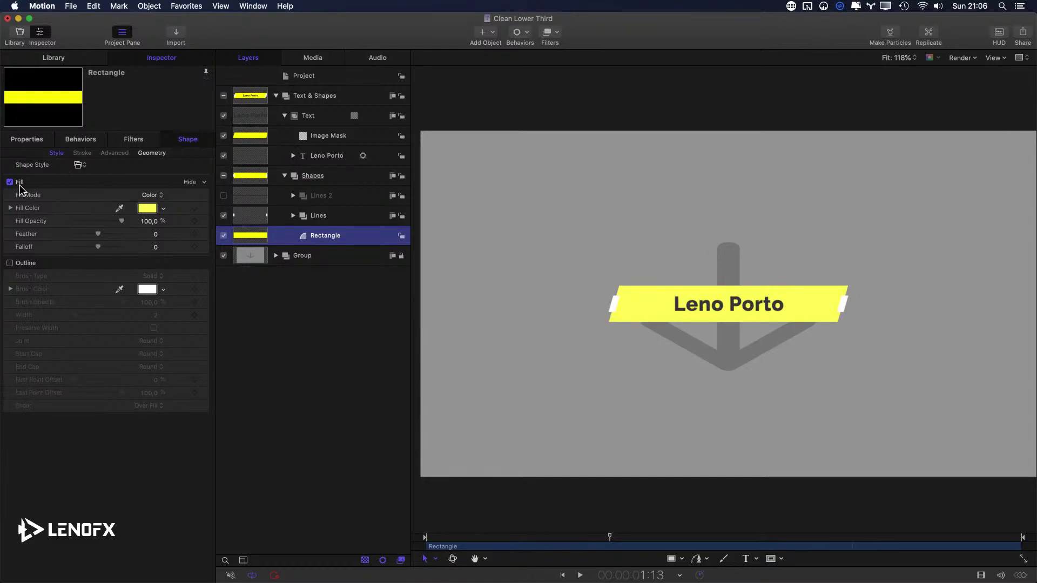
{"action": "left_click", "coordinate": [202, 208]}
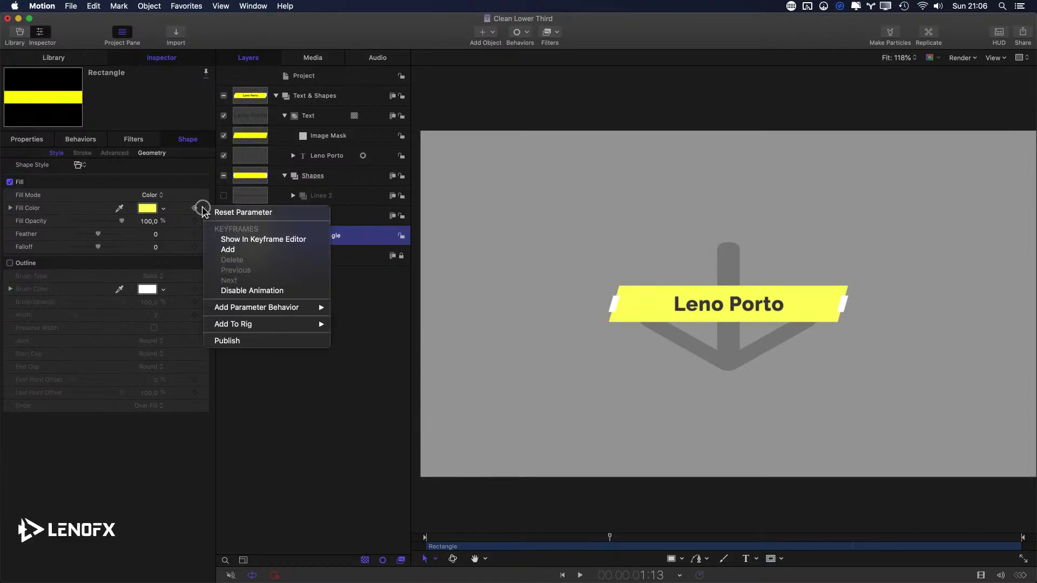
{"action": "left_click", "coordinate": [261, 341]}
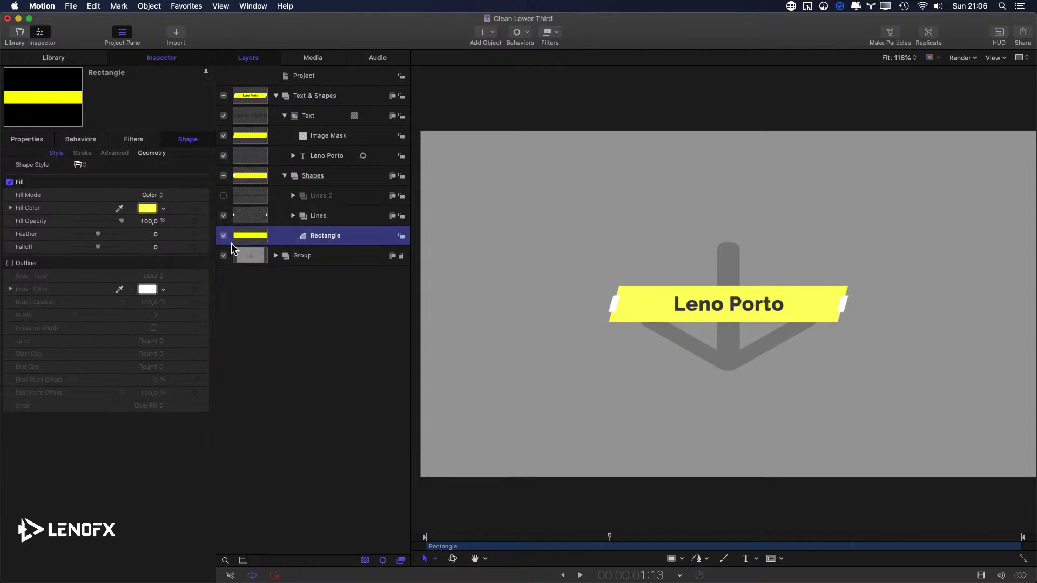
- Expand the rectangle's Size geometry and try a height of 279 and a width of 526, undoing each change
{"action": "left_click", "coordinate": [155, 155]}
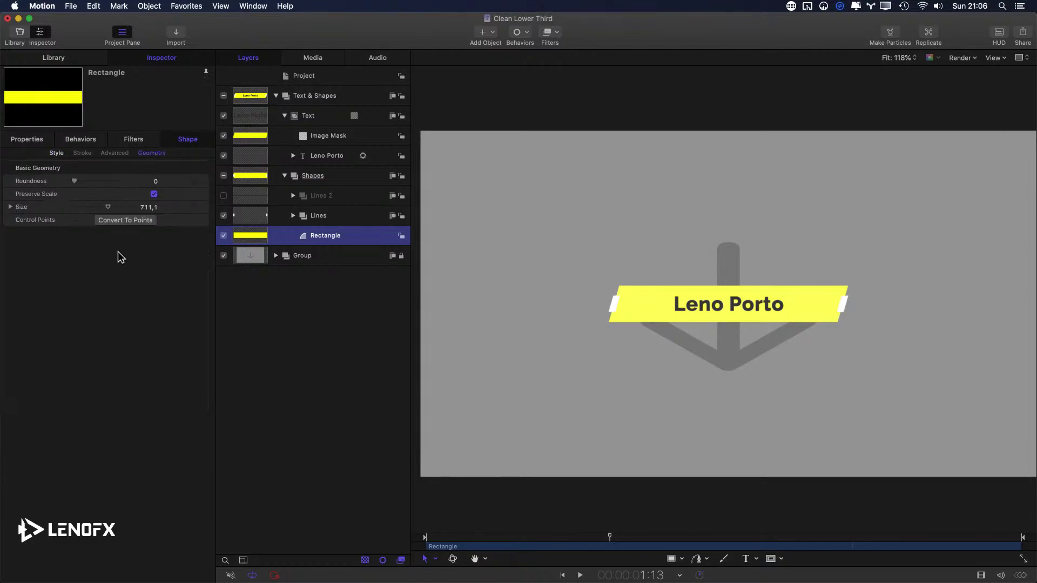
{"action": "left_click", "coordinate": [10, 207]}
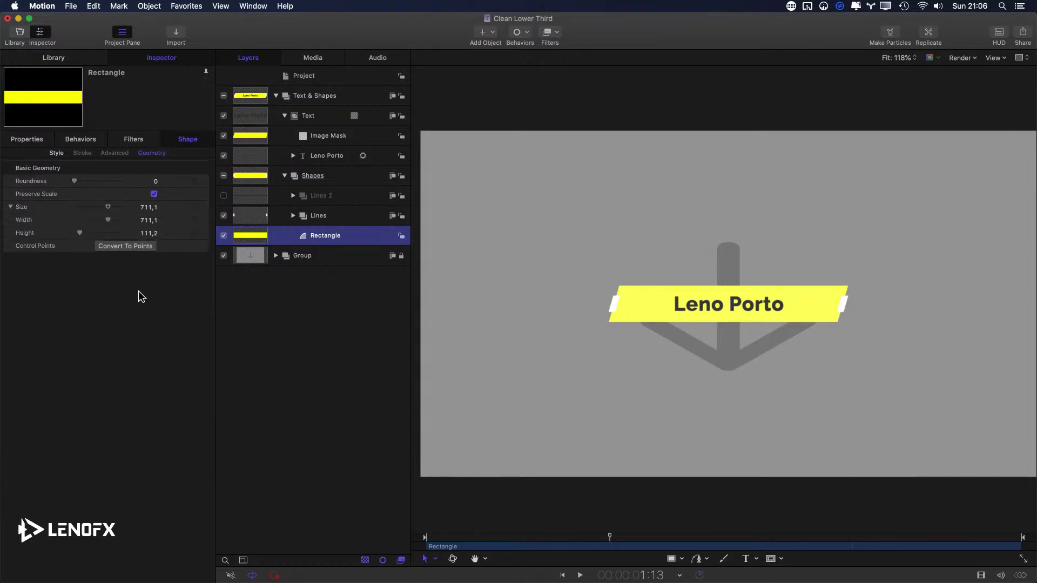
{"action": "left_click_drag", "start_coordinate": [79, 233], "coordinate": [88, 234]}
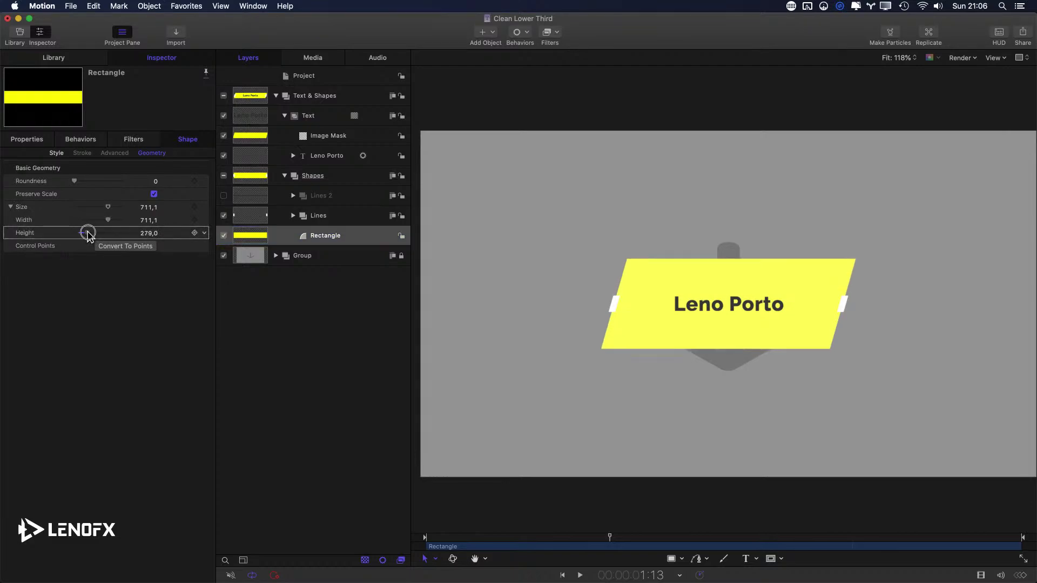
{"action": "key", "text": "super+z"}
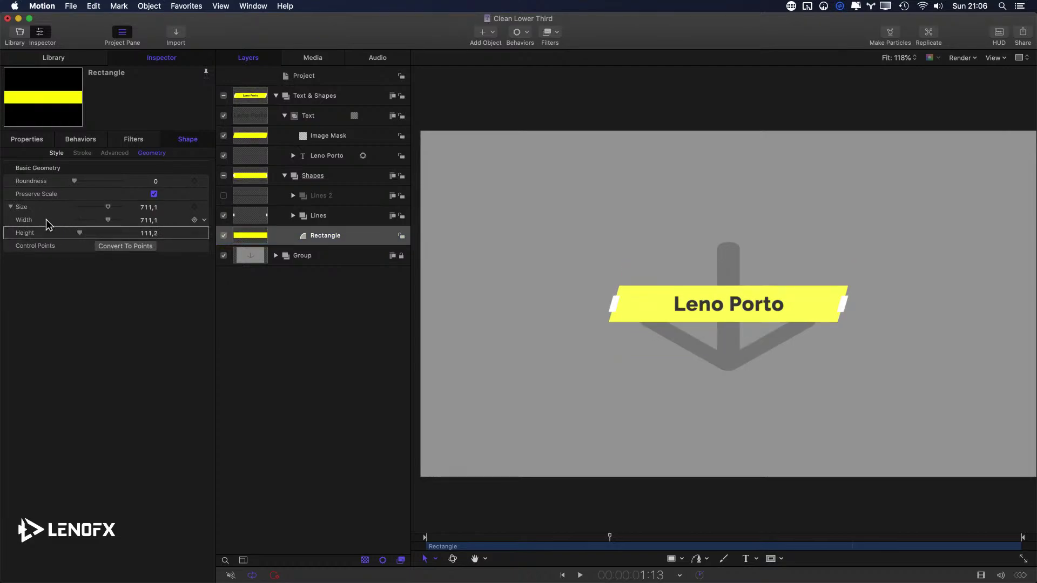
{"action": "left_click_drag", "start_coordinate": [108, 220], "coordinate": [99, 222]}
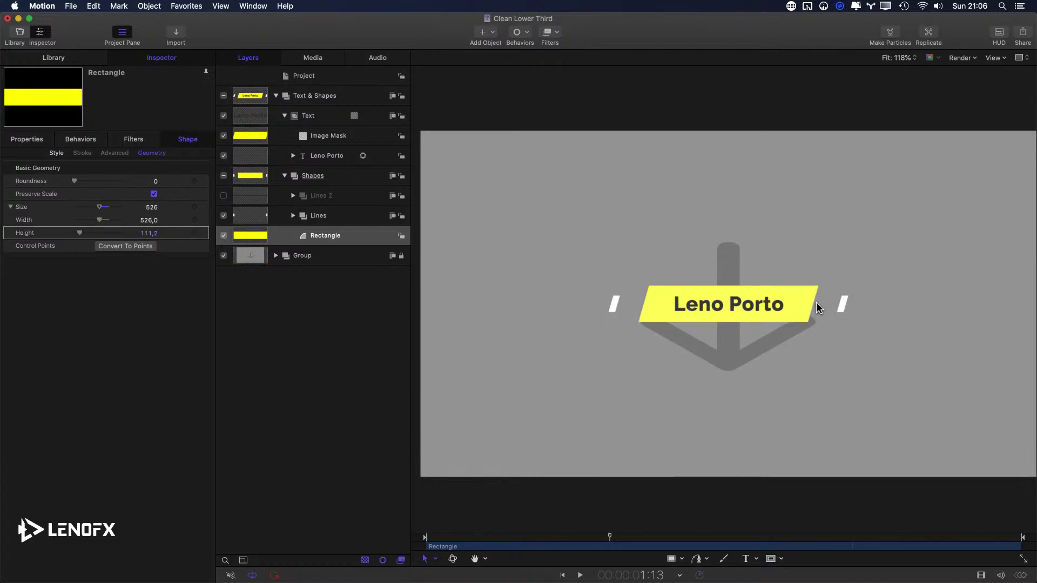
{"action": "key", "text": "super+z"}
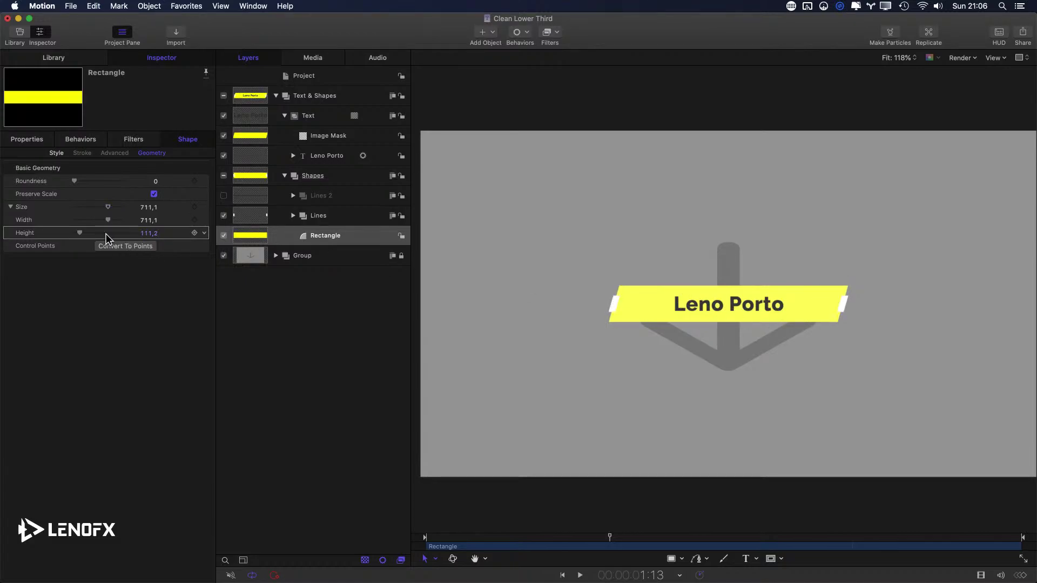
- Publish the Height parameter of the rectangle's geometry
{"action": "right_click", "coordinate": [22, 236]}
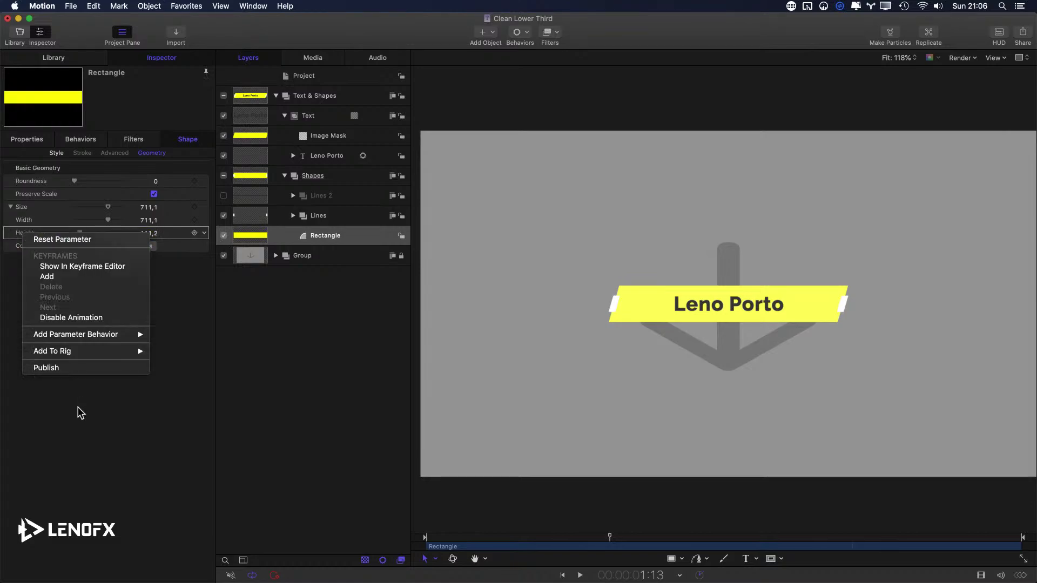
{"action": "left_click", "coordinate": [74, 367]}
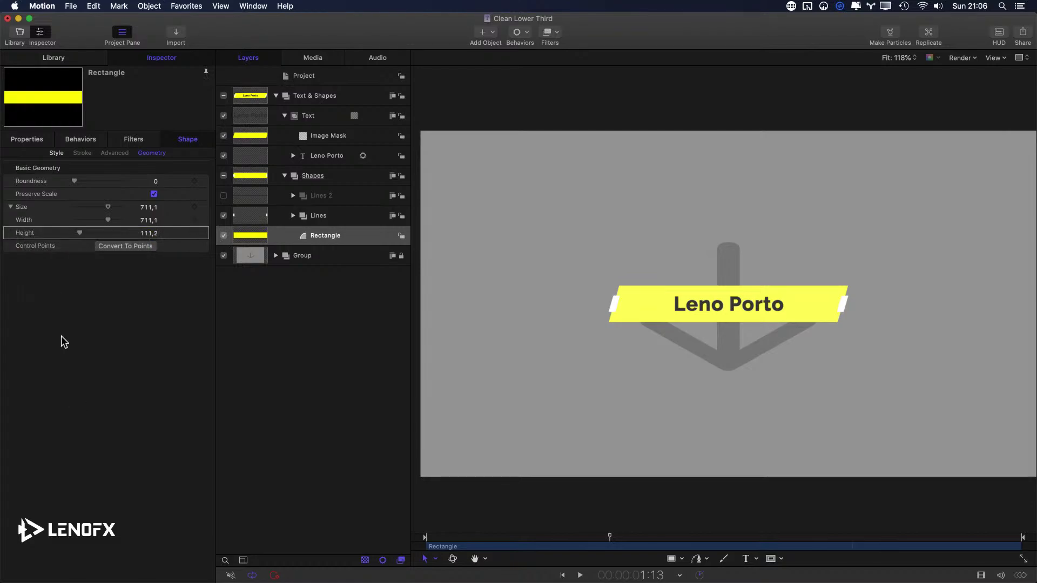
- Add the rectangle's Width parameter to a new rig as a new slider
{"action": "left_click", "coordinate": [205, 221]}
{"action": "mouse_move", "coordinate": [264, 341]}
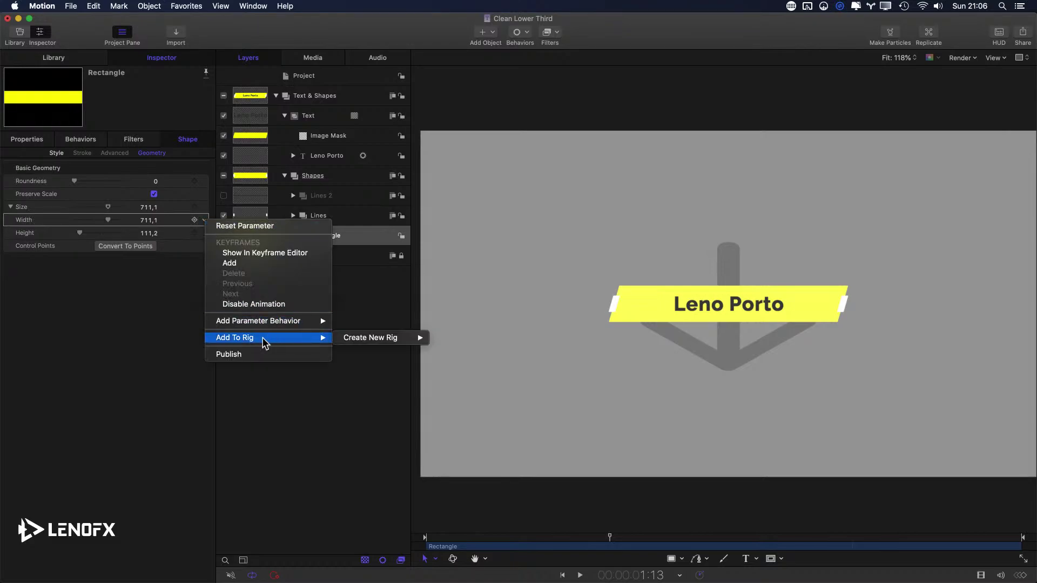
{"action": "mouse_move", "coordinate": [393, 338]}
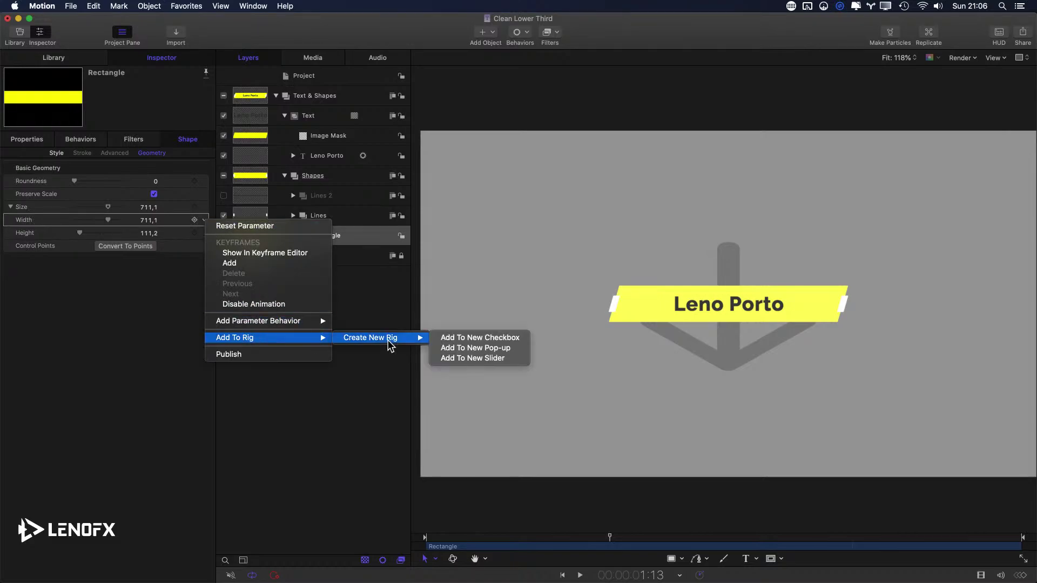
{"action": "left_click", "coordinate": [505, 358]}
- Expand the Lines group and try shifting Line L's X position, undoing the change
{"action": "left_click", "coordinate": [290, 255]}
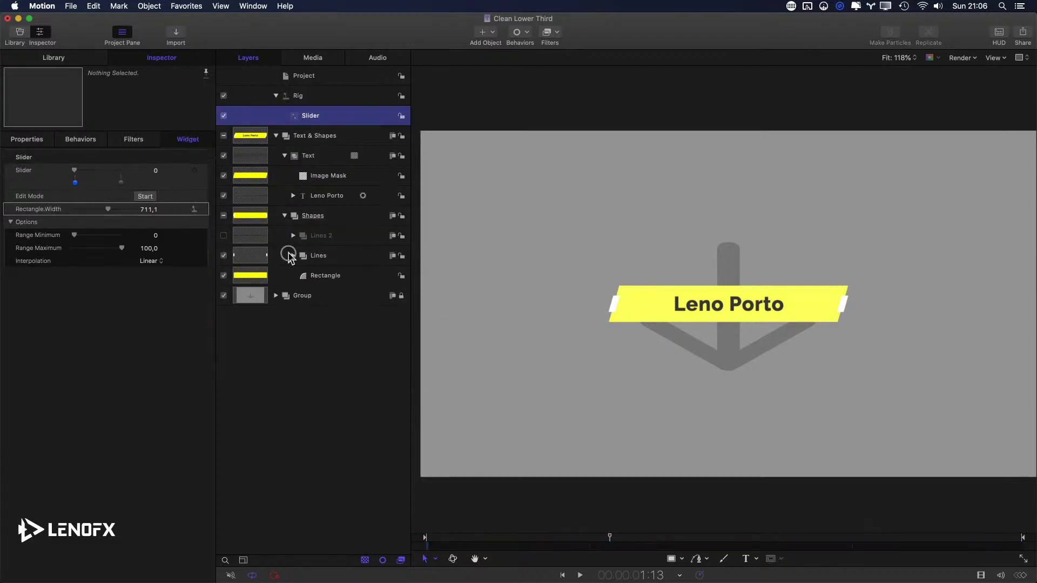
{"action": "left_click", "coordinate": [292, 256]}
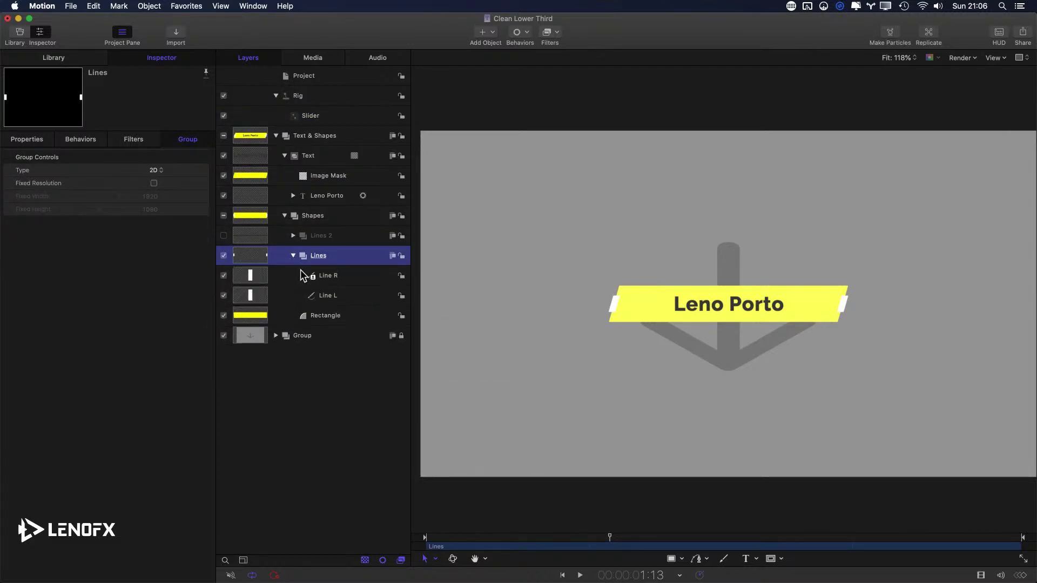
{"action": "left_click", "coordinate": [326, 296]}
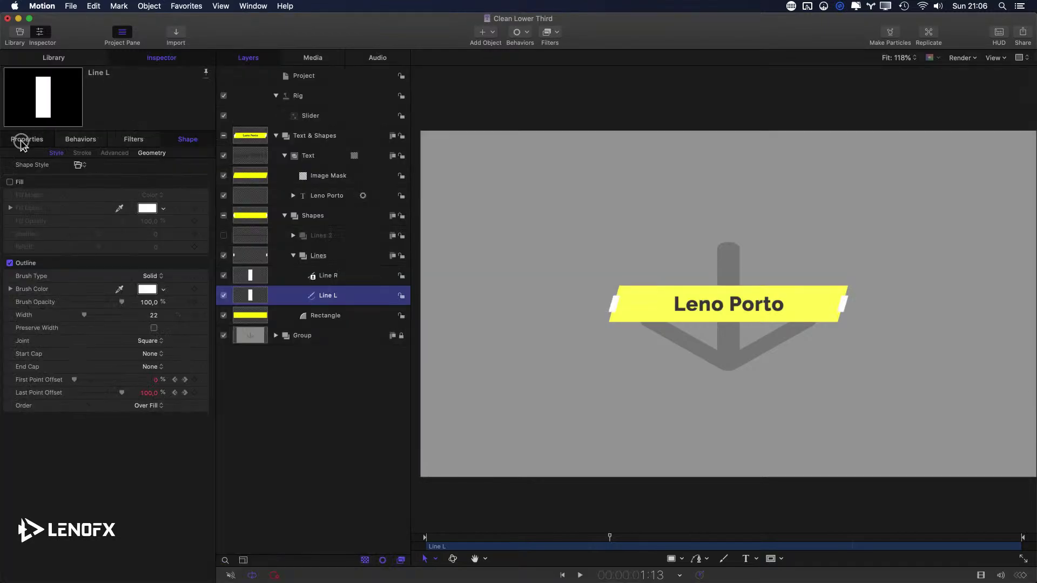
{"action": "left_click", "coordinate": [26, 139]}
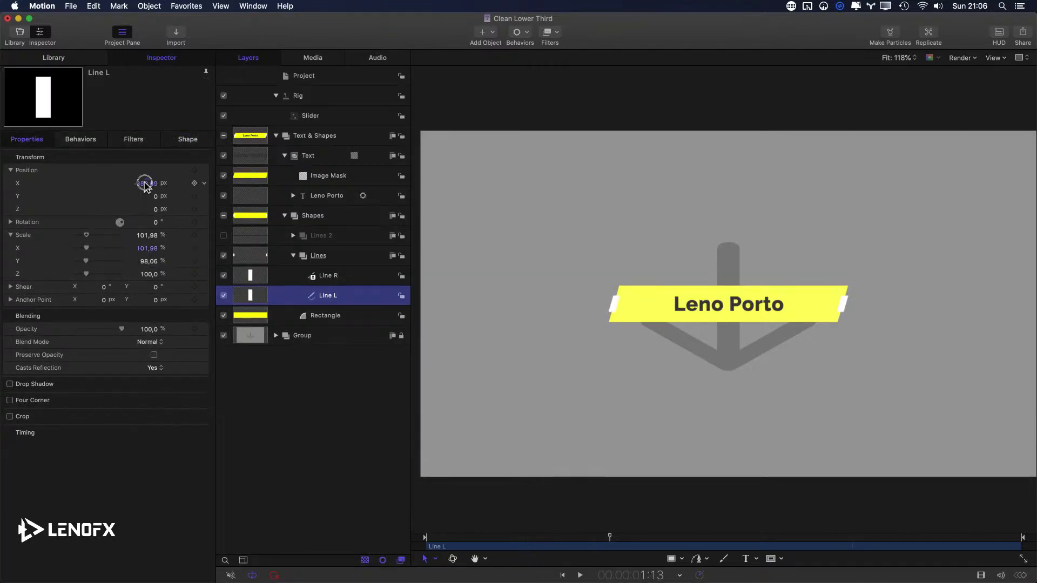
{"action": "left_click_drag", "start_coordinate": [145, 184], "coordinate": [142, 184]}
{"action": "key", "text": "super+z"}
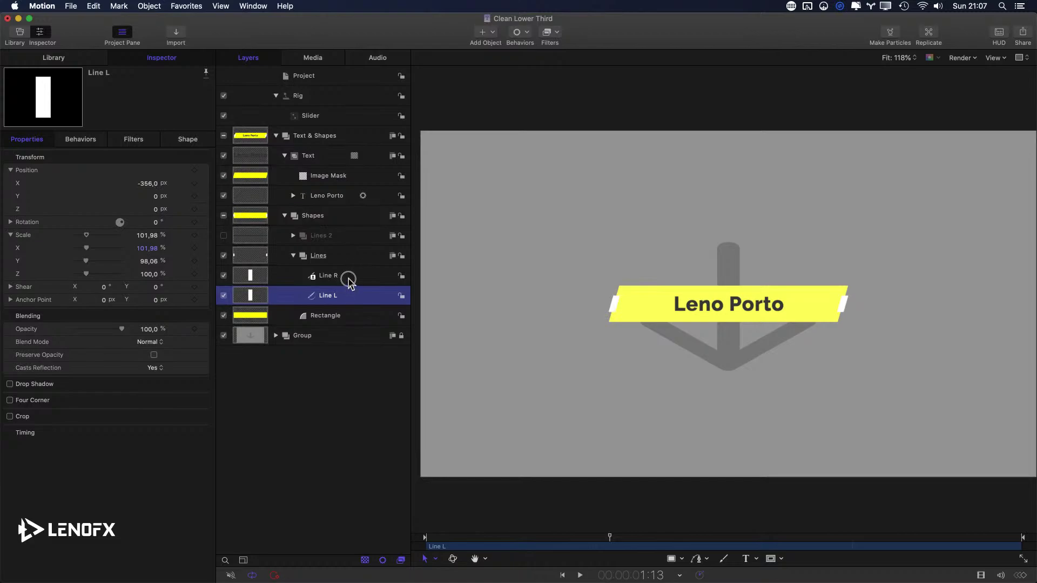
- Add a Link parameter behavior to Line R's X position
{"action": "left_click", "coordinate": [348, 275]}
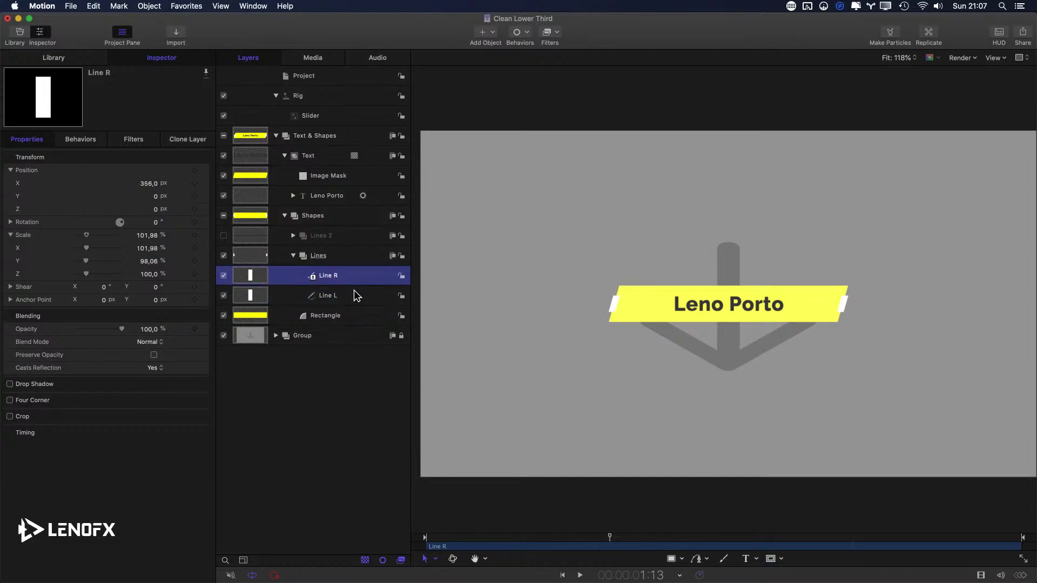
{"action": "left_click", "coordinate": [205, 186]}
{"action": "mouse_move", "coordinate": [292, 284]}
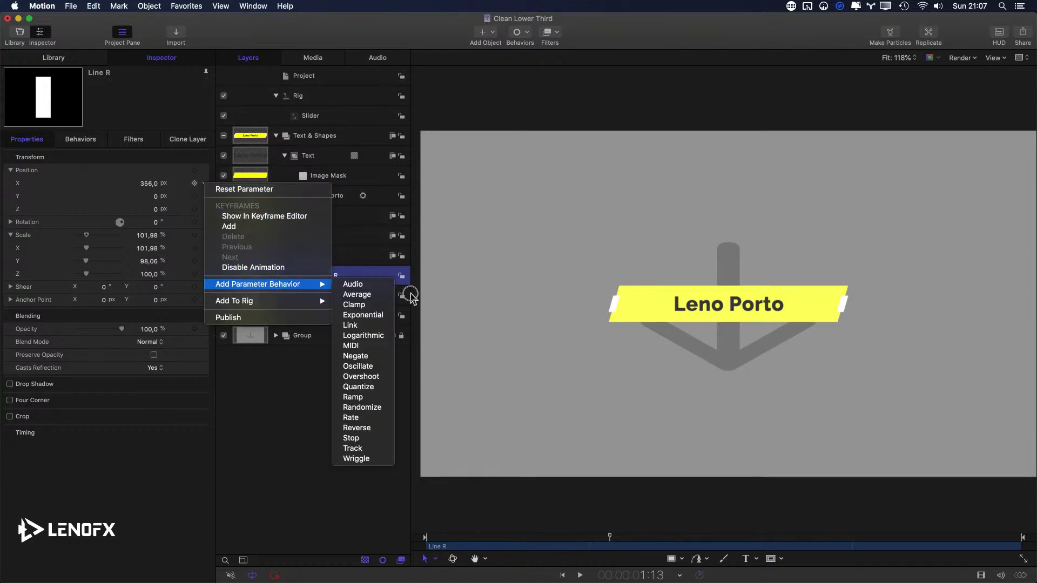
{"action": "left_click", "coordinate": [372, 327]}
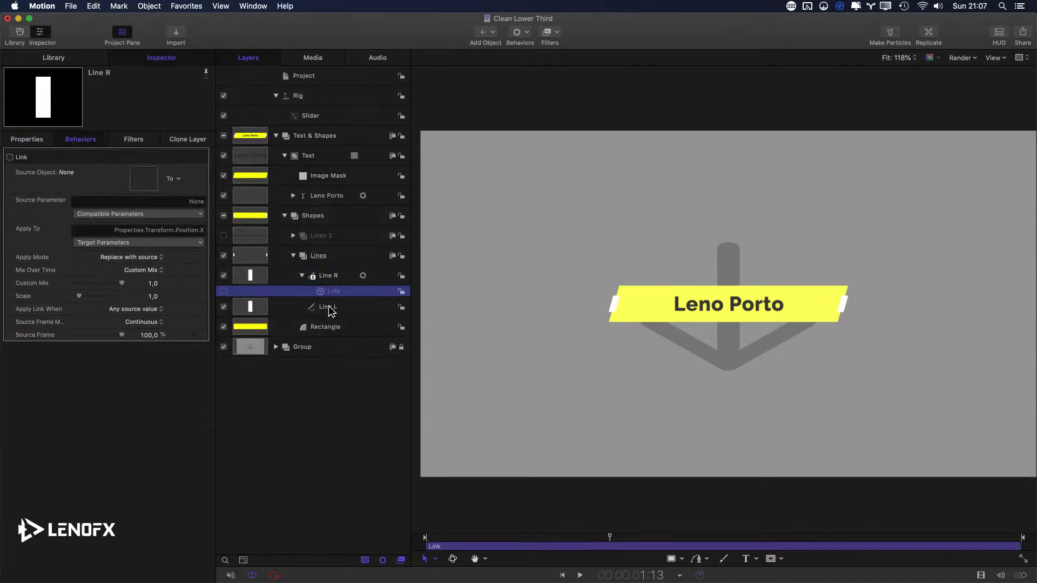
- Set Line L as the Link behavior's source object and set the link's Scale to -1
{"action": "left_click_drag", "start_coordinate": [159, 228], "coordinate": [143, 178]}
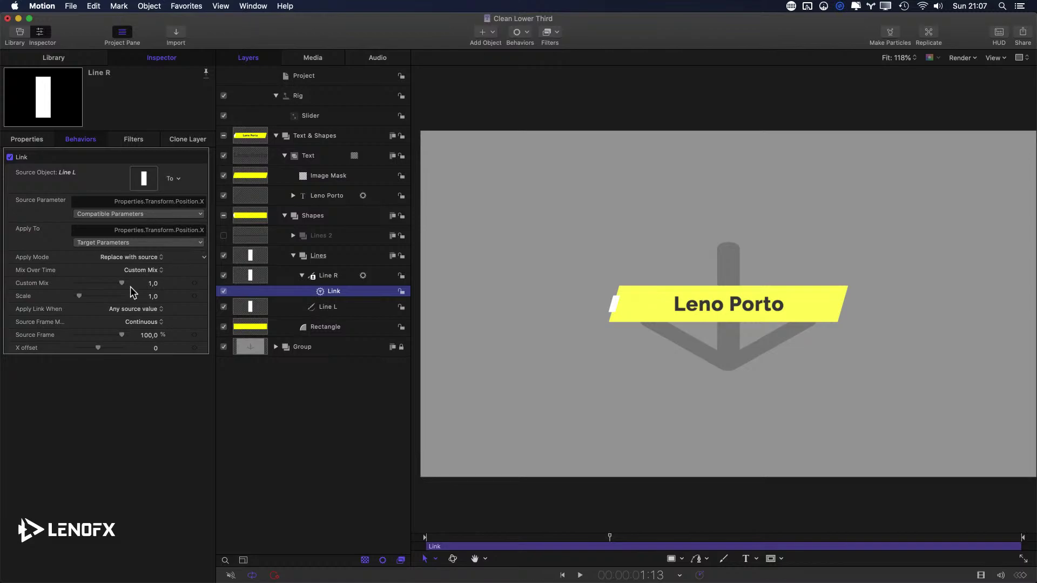
{"action": "left_click", "coordinate": [153, 297]}
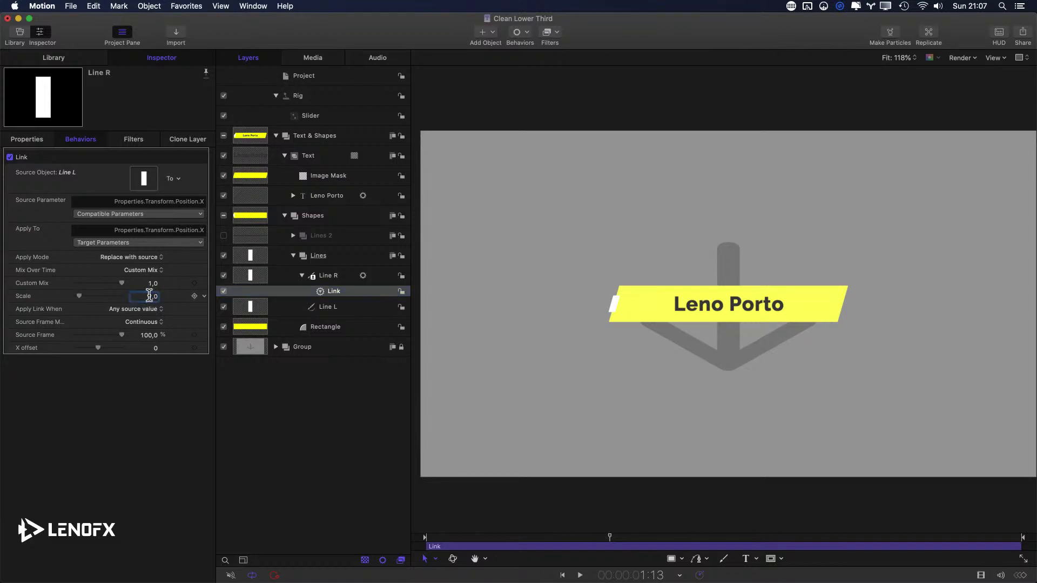
{"action": "type", "text": "-1"}
{"action": "key", "text": "Return"}
- Compare the X positions of Line L and Line R, and test the link by shifting Line L's X to -369,69 px
{"action": "left_click", "coordinate": [326, 305]}
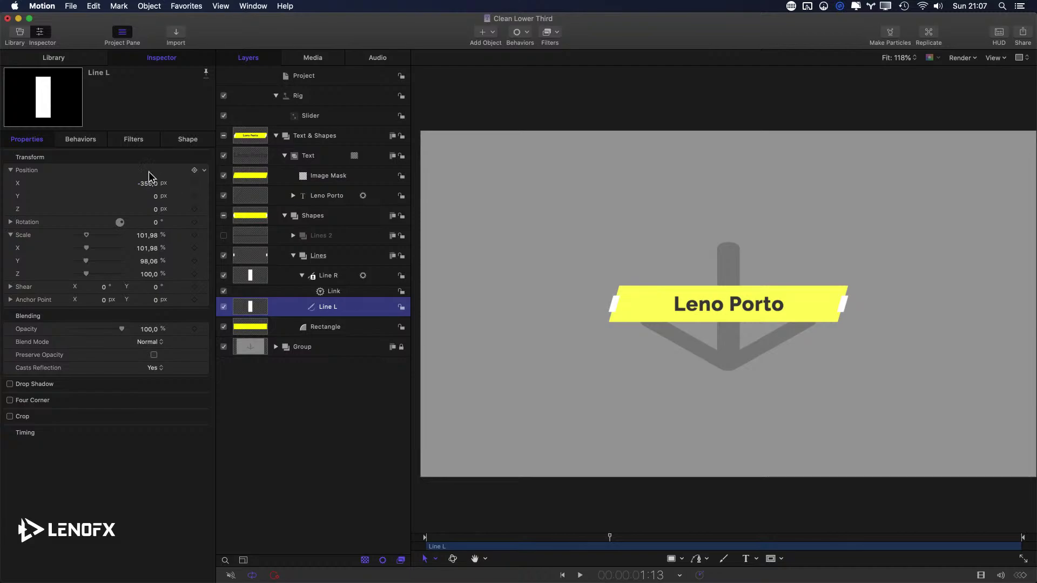
{"action": "left_click", "coordinate": [327, 277]}
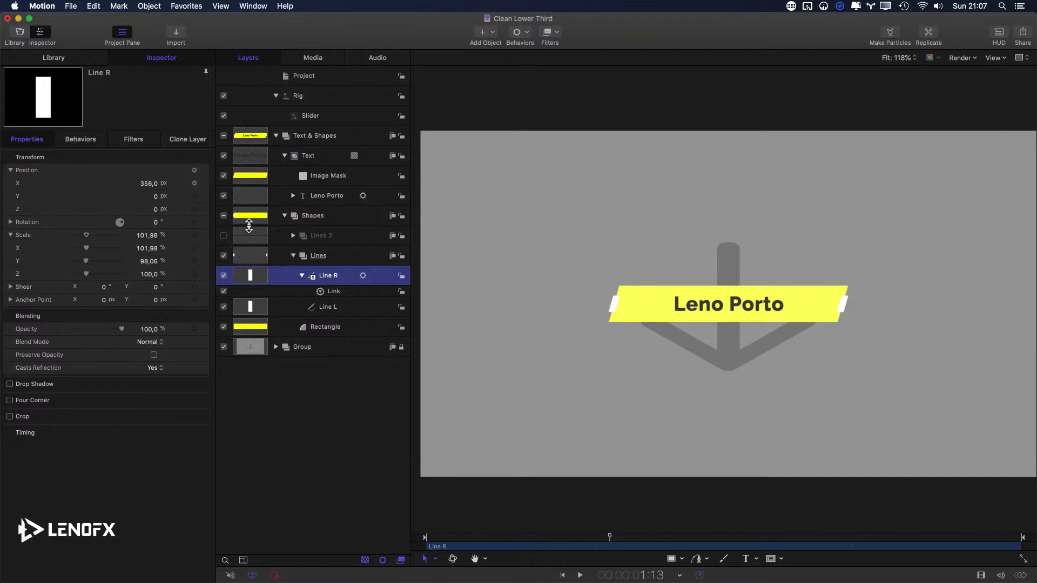
{"action": "left_click", "coordinate": [327, 306]}
{"action": "left_click", "coordinate": [326, 277]}
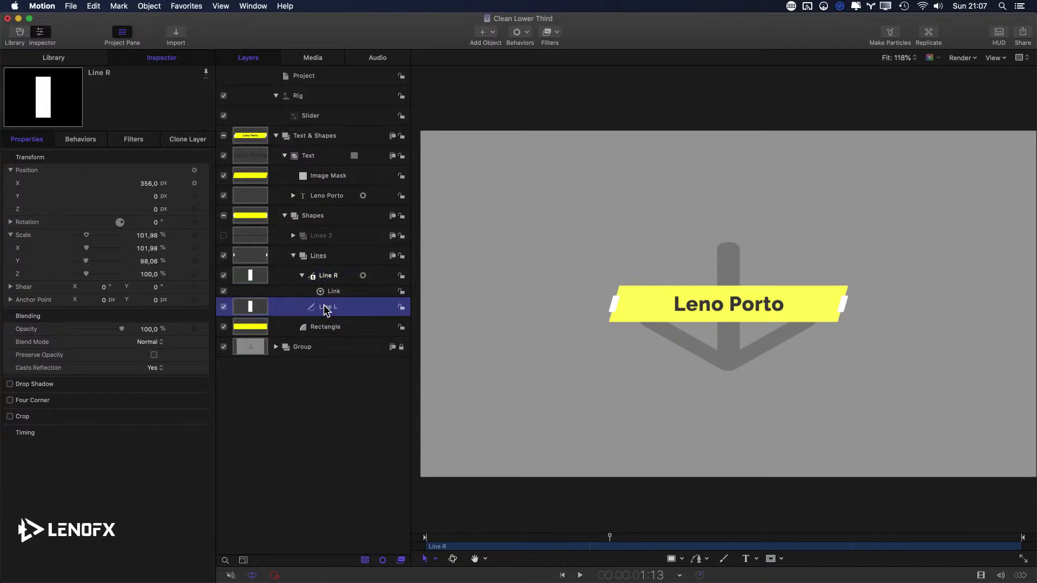
{"action": "left_click", "coordinate": [327, 306]}
{"action": "left_click_drag", "start_coordinate": [148, 183], "coordinate": [148, 184]}
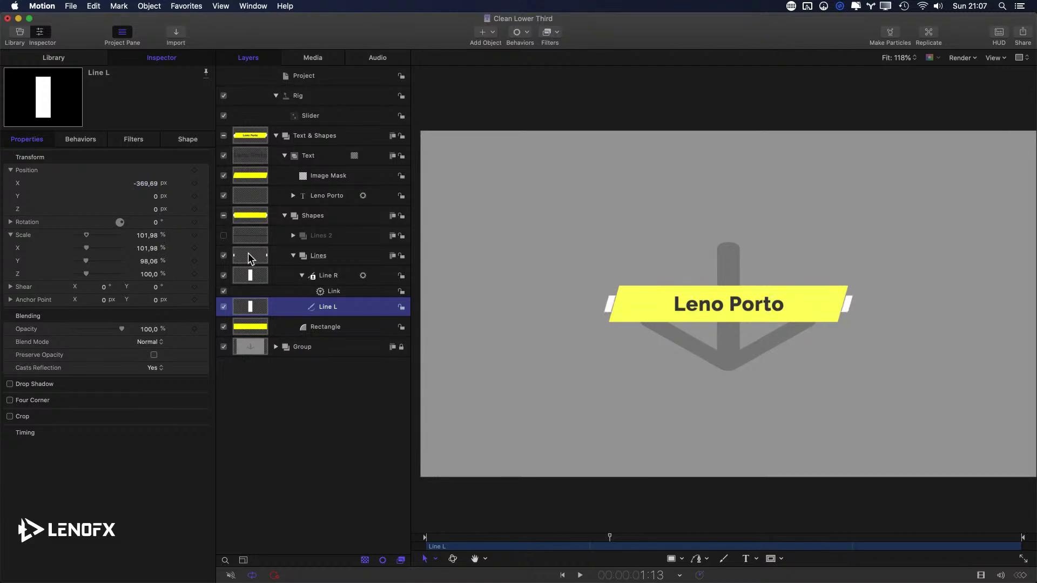
- Add Line L's X position to the rig's Slider widget and create a middle snapshot on the slider
{"action": "left_click_drag", "start_coordinate": [26, 184], "coordinate": [316, 118]}
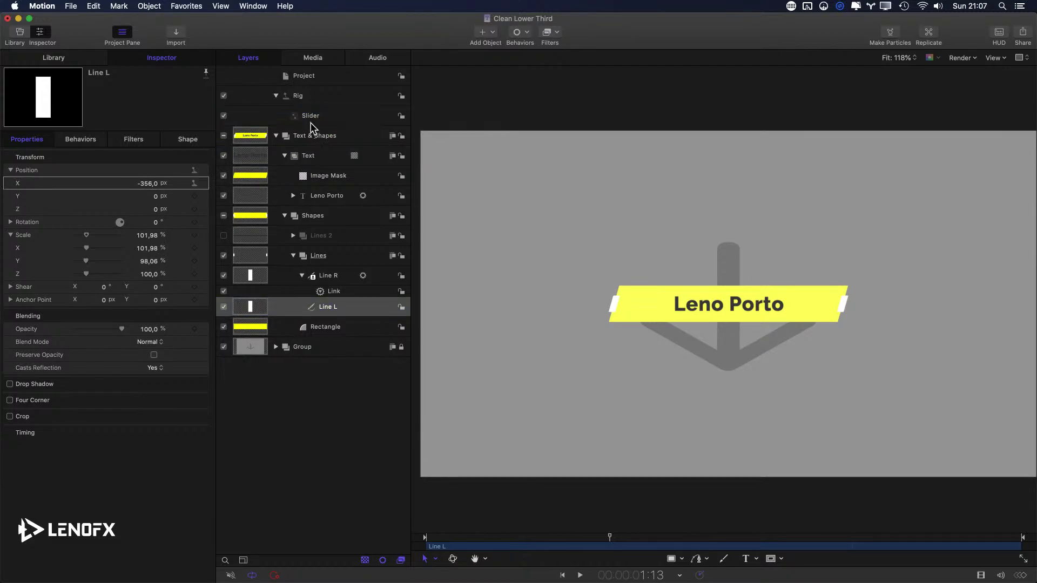
{"action": "left_click", "coordinate": [313, 120]}
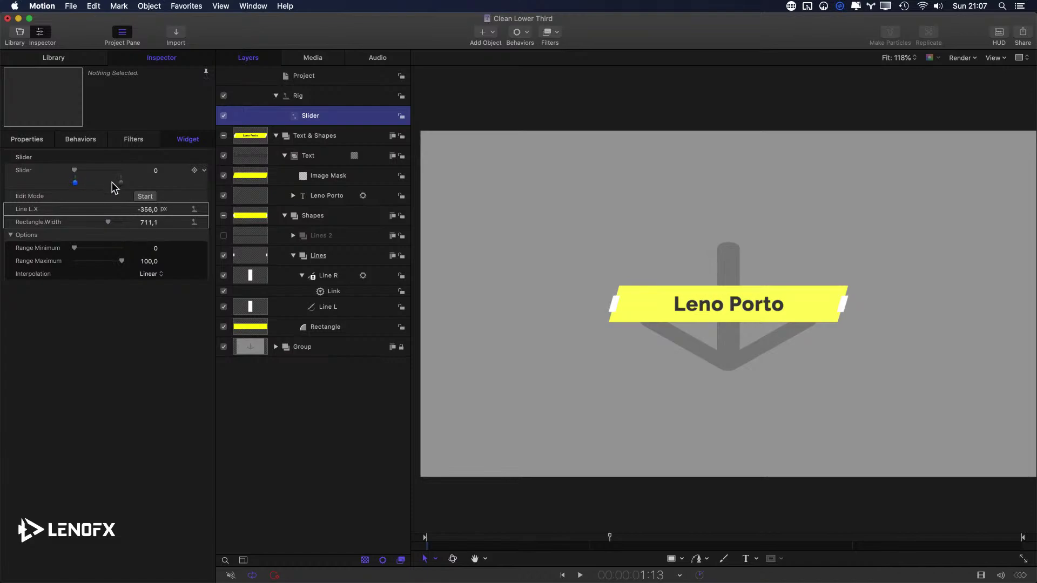
{"action": "left_click_drag", "start_coordinate": [76, 184], "coordinate": [93, 187]}
- At the slider's first snapshot, set Rectangle.Width to 139,9 and Line L.X to -70,08 px
{"action": "double_click", "coordinate": [75, 183]}
{"action": "left_click_drag", "start_coordinate": [76, 172], "coordinate": [76, 185]}
{"action": "left_click_drag", "start_coordinate": [144, 224], "coordinate": [146, 226]}
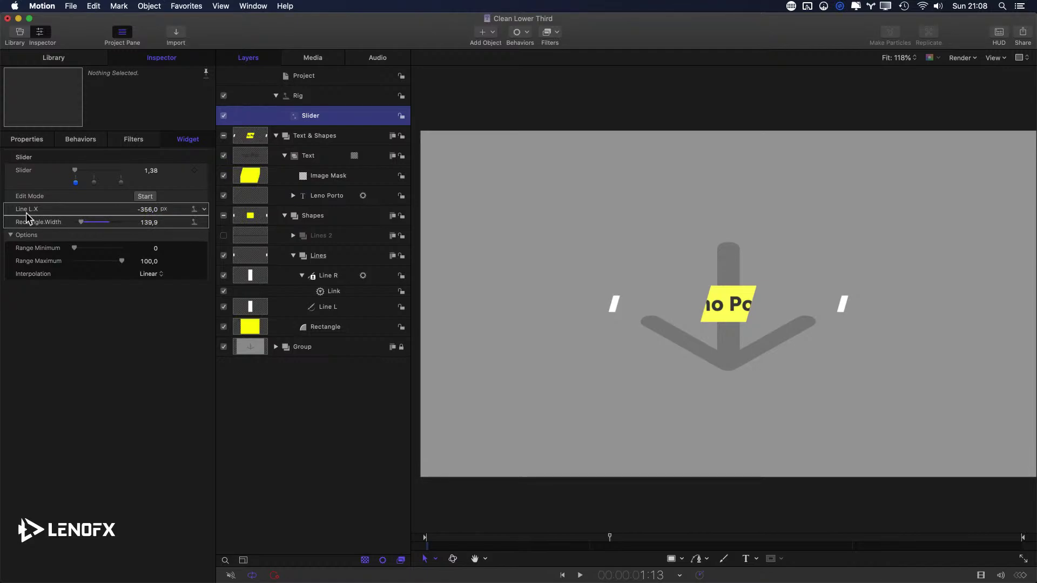
{"action": "left_click_drag", "start_coordinate": [145, 212], "coordinate": [145, 212]}
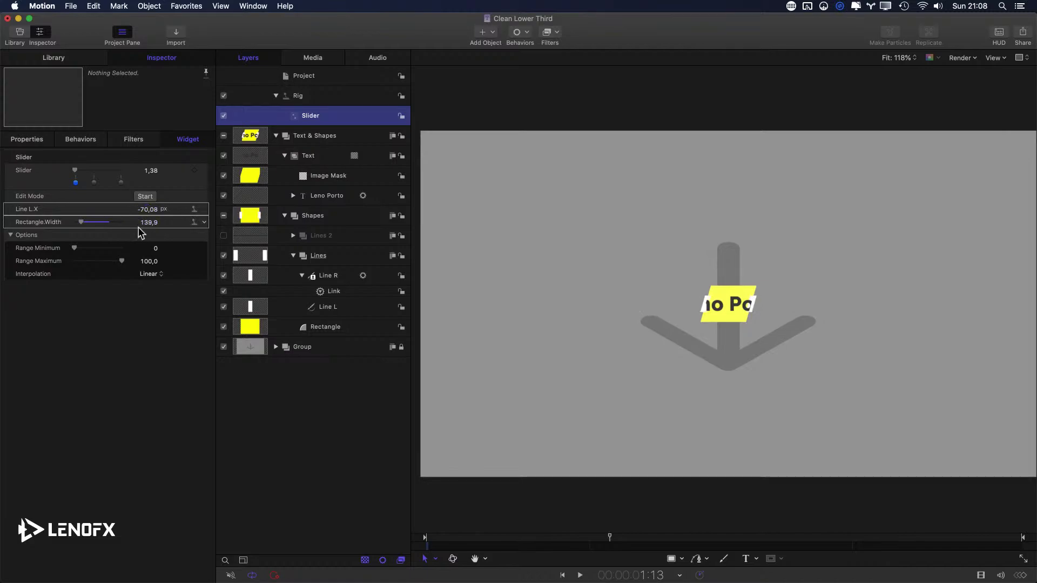
- At the slider's last snapshot, set Rectangle.Width to 1551,3 and Line L.X to -774,0 px
{"action": "left_click", "coordinate": [119, 183]}
{"action": "left_click_drag", "start_coordinate": [119, 183], "coordinate": [122, 184]}
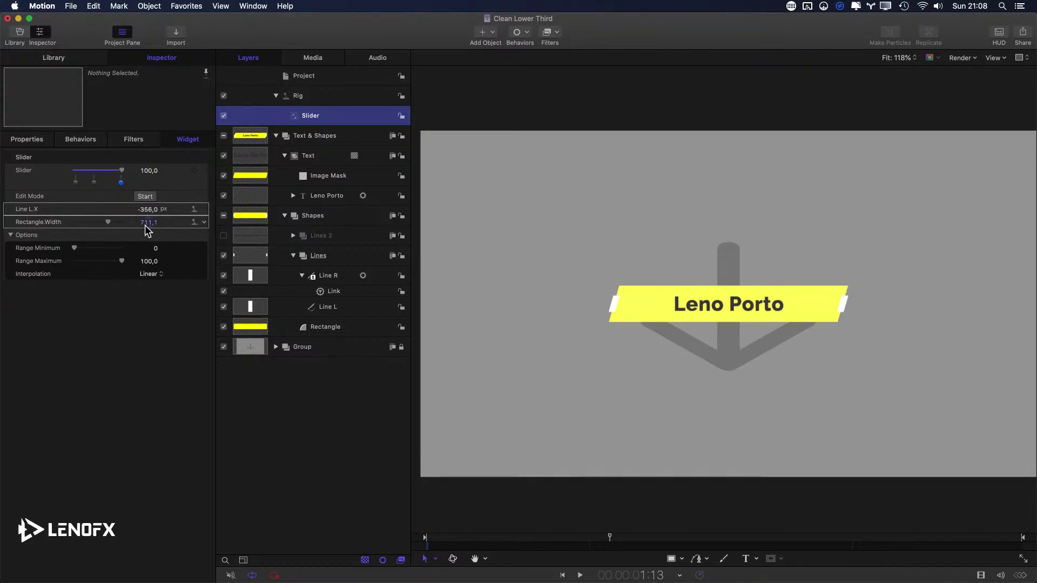
{"action": "left_click_drag", "start_coordinate": [147, 225], "coordinate": [147, 210]}
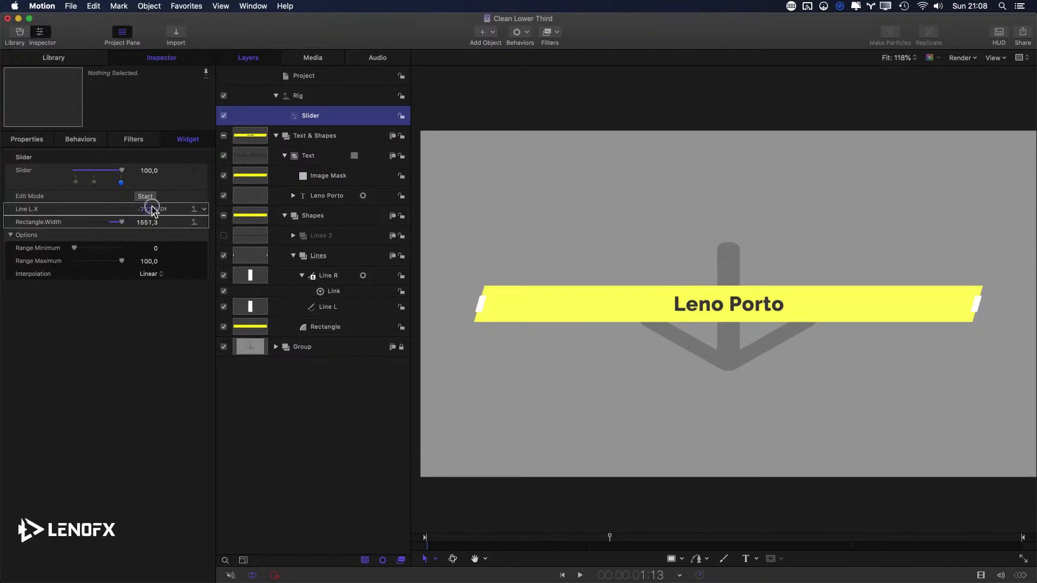
{"action": "left_click", "coordinate": [147, 210]}
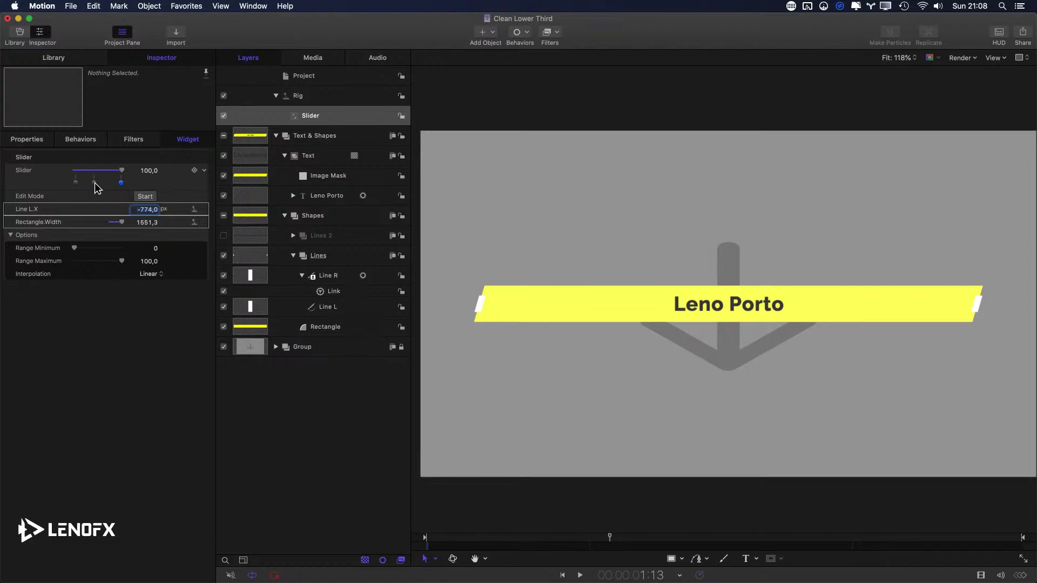
- Preview the bar at an in-between slider value and inspect the exact value of the middle snapshot
{"action": "left_click_drag", "start_coordinate": [120, 176], "coordinate": [99, 182]}
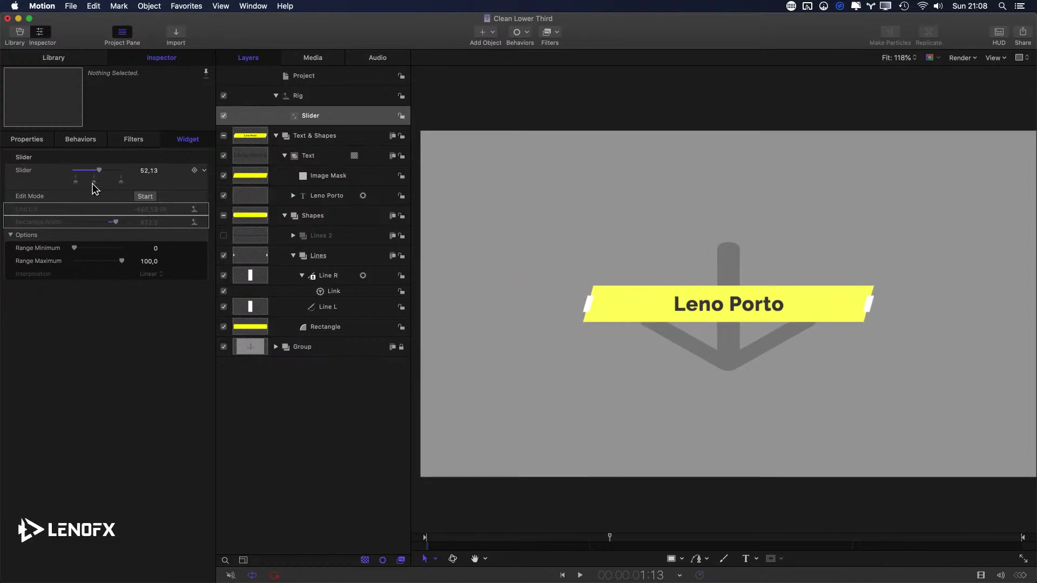
{"action": "left_click", "coordinate": [94, 183]}
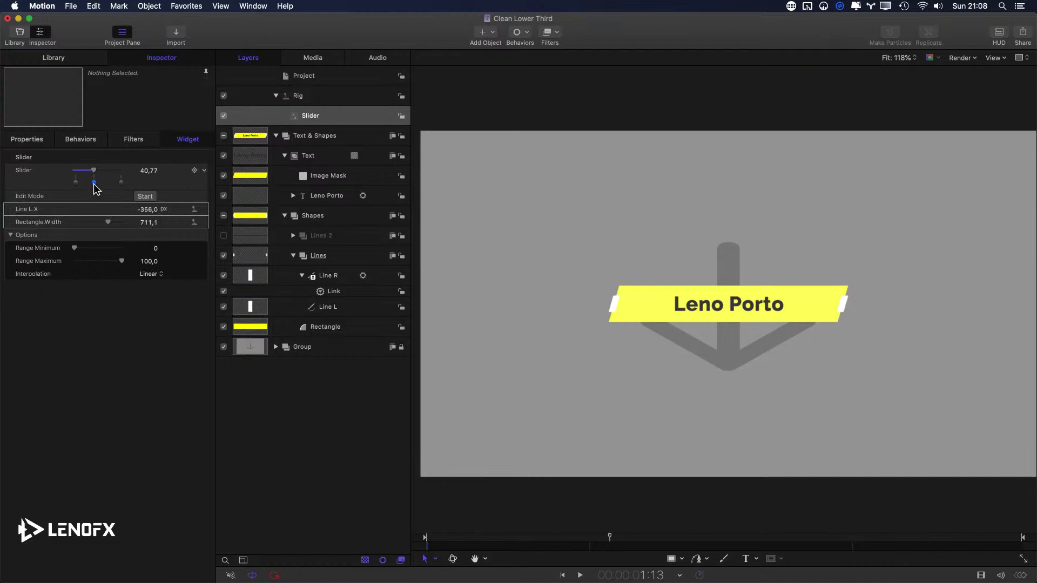
{"action": "double_click", "coordinate": [94, 183]}
{"action": "type", "text": "40,767463"}
{"action": "key", "text": "Return"}
- Check the rectangle width at the last snapshot and set the slider's Range Maximum to 1551
{"action": "left_click", "coordinate": [121, 183]}
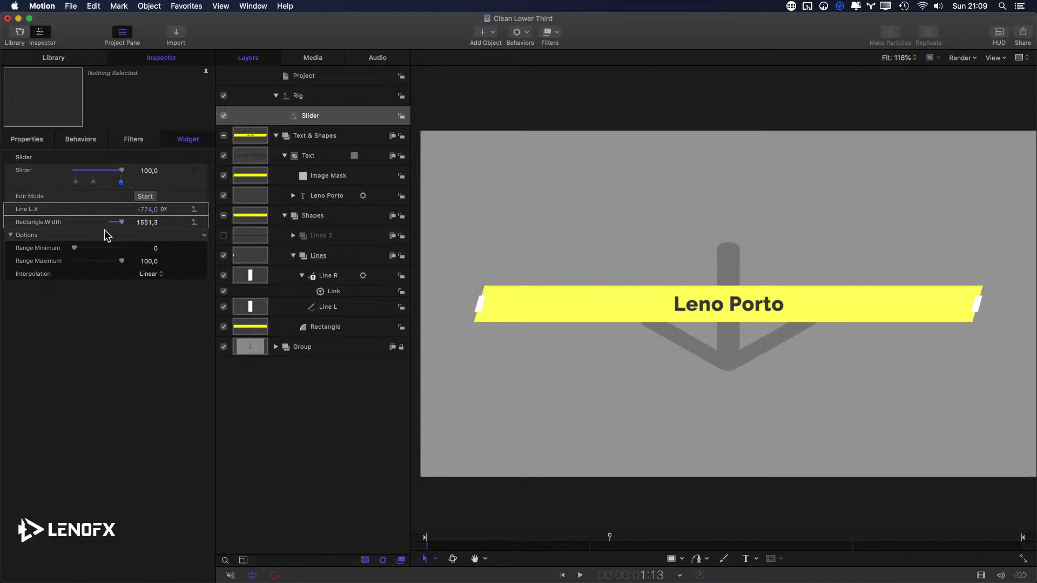
{"action": "left_click", "coordinate": [147, 223]}
{"action": "left_click", "coordinate": [149, 262]}
{"action": "type", "text": "155"}
{"action": "key", "text": "Return"}
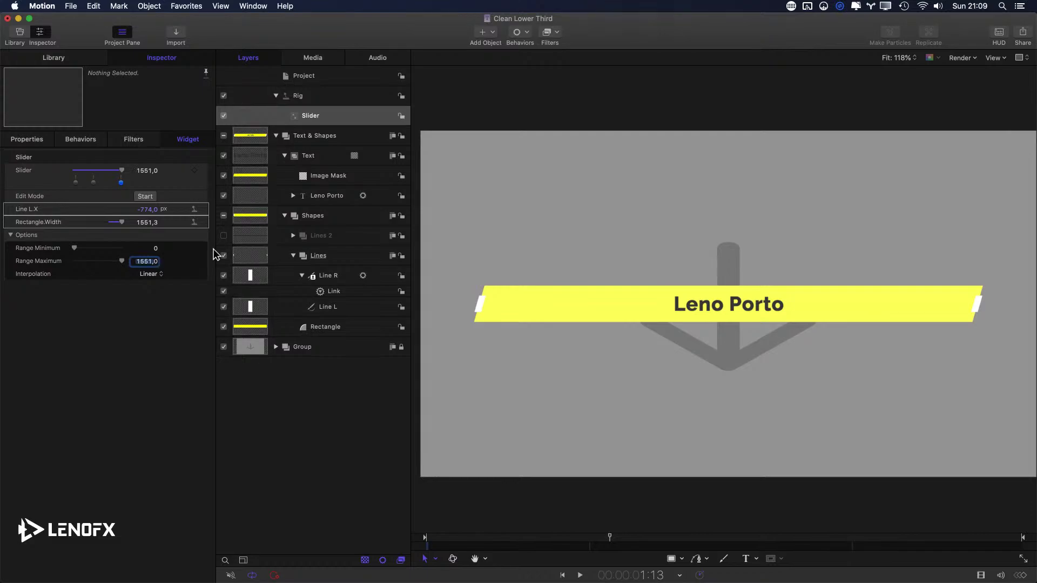
- Set the slider's middle snapshot value to 700
{"action": "left_click", "coordinate": [92, 183]}
{"action": "double_click", "coordinate": [92, 183]}
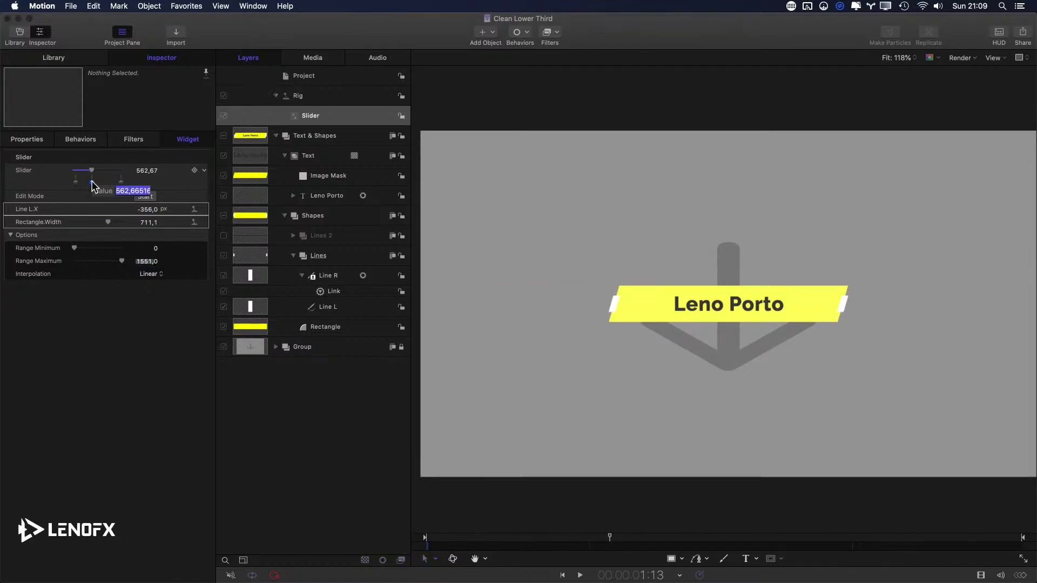
{"action": "type", "text": "700"}
{"action": "key", "text": "Return"}
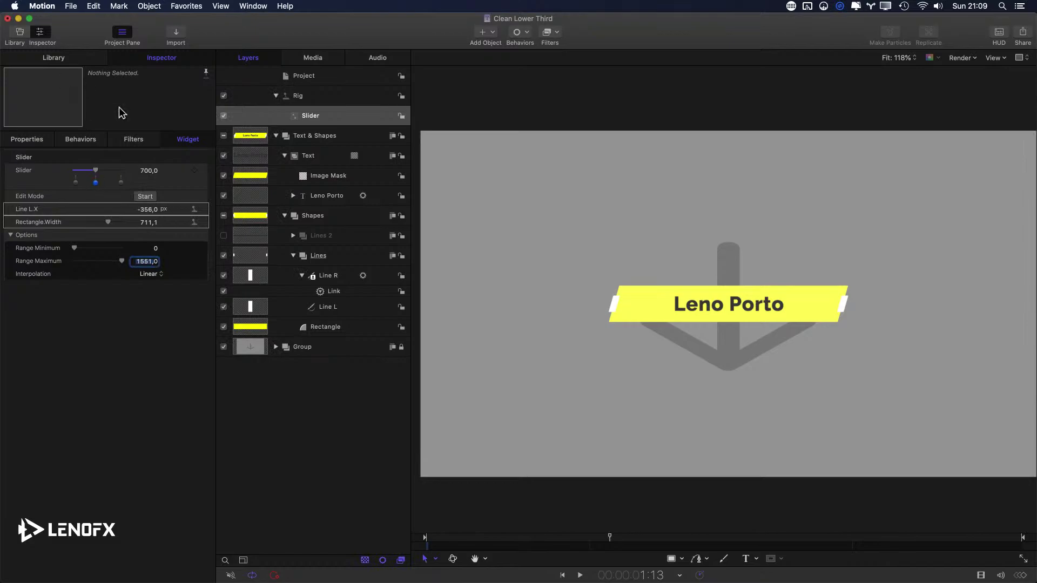
- Move the slider's first snapshot to value 0 and check the Range Minimum
{"action": "left_click", "coordinate": [76, 183]}
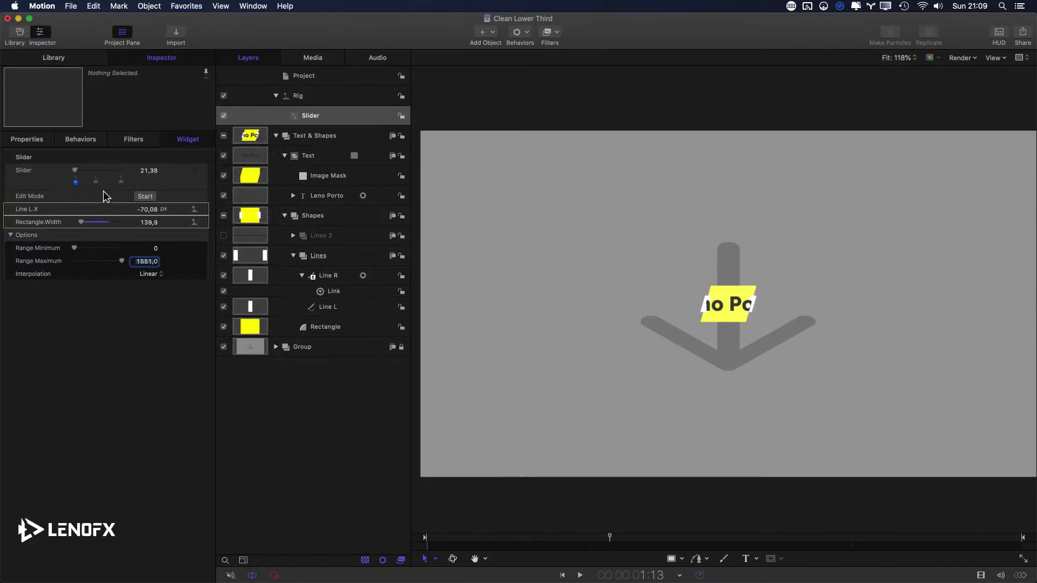
{"action": "left_click", "coordinate": [75, 183]}
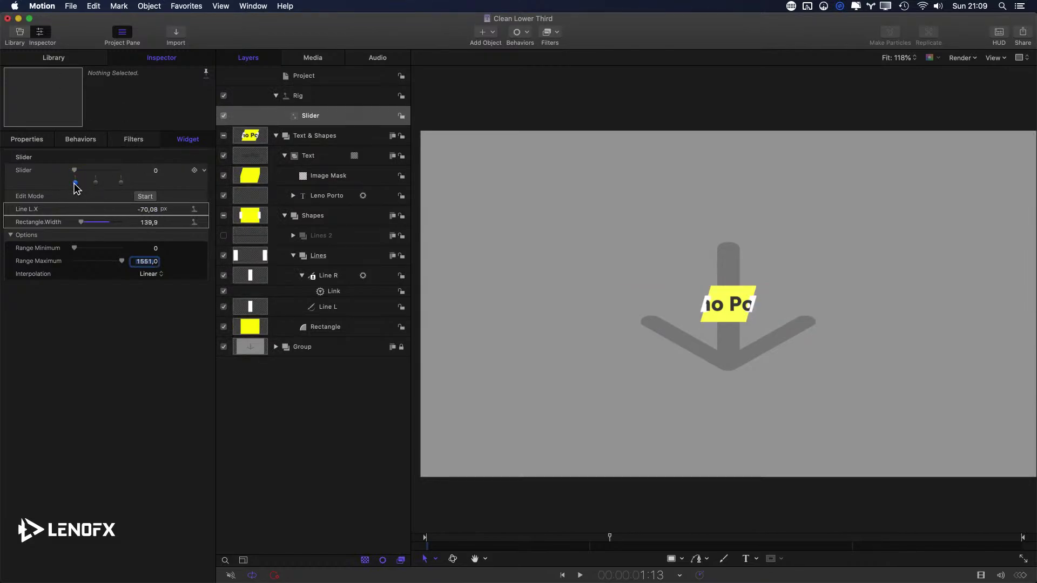
{"action": "left_click", "coordinate": [156, 248]}
- Return the slider to its middle snapshot and publish the Slider parameter
{"action": "left_click", "coordinate": [94, 183]}
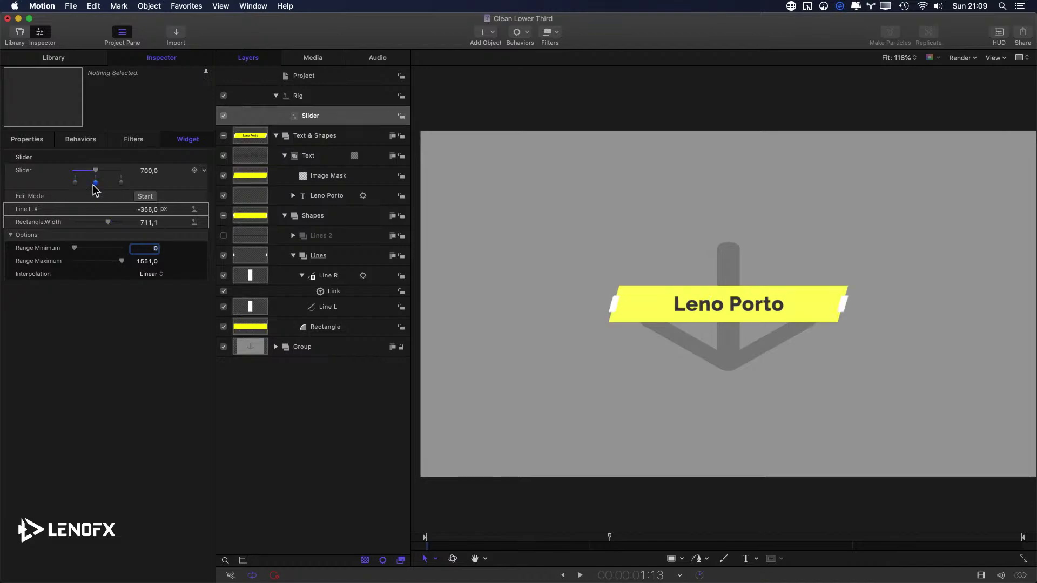
{"action": "left_click", "coordinate": [205, 171]}
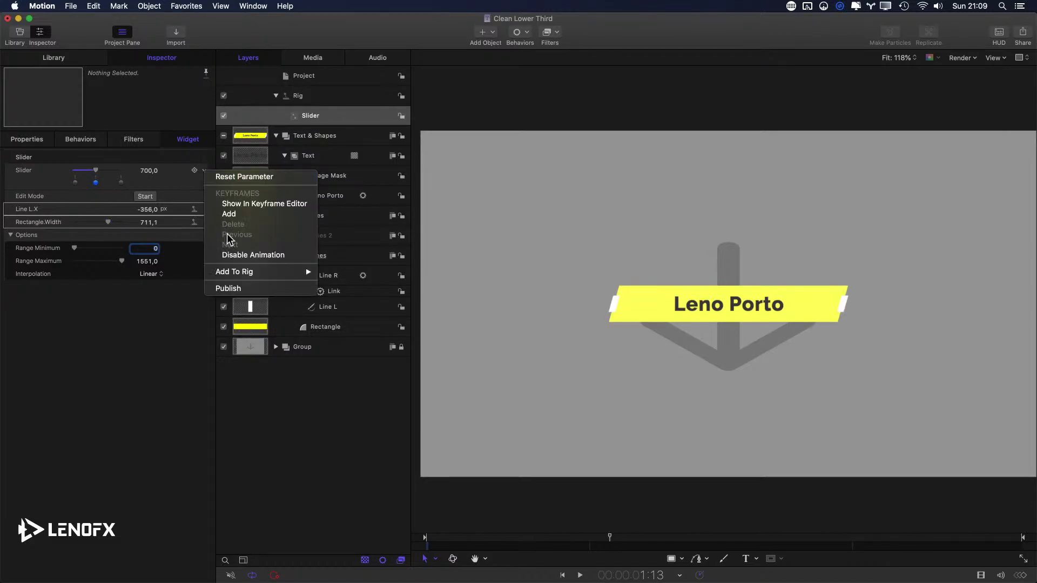
{"action": "left_click", "coordinate": [239, 289]}
- Rename the Slider widget in the rig as Shape Width
{"action": "left_click", "coordinate": [319, 116]}
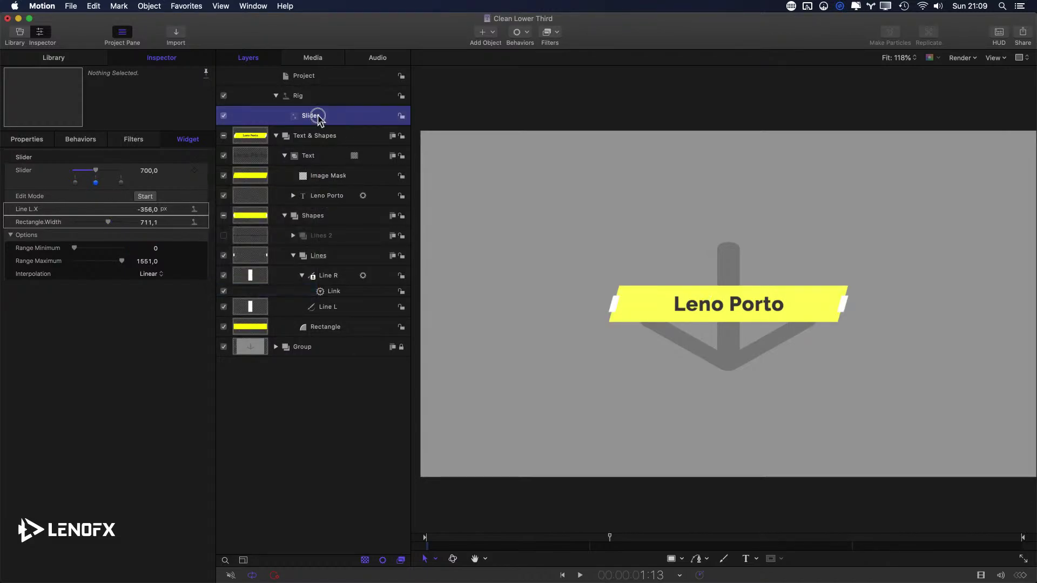
{"action": "left_click", "coordinate": [322, 115]}
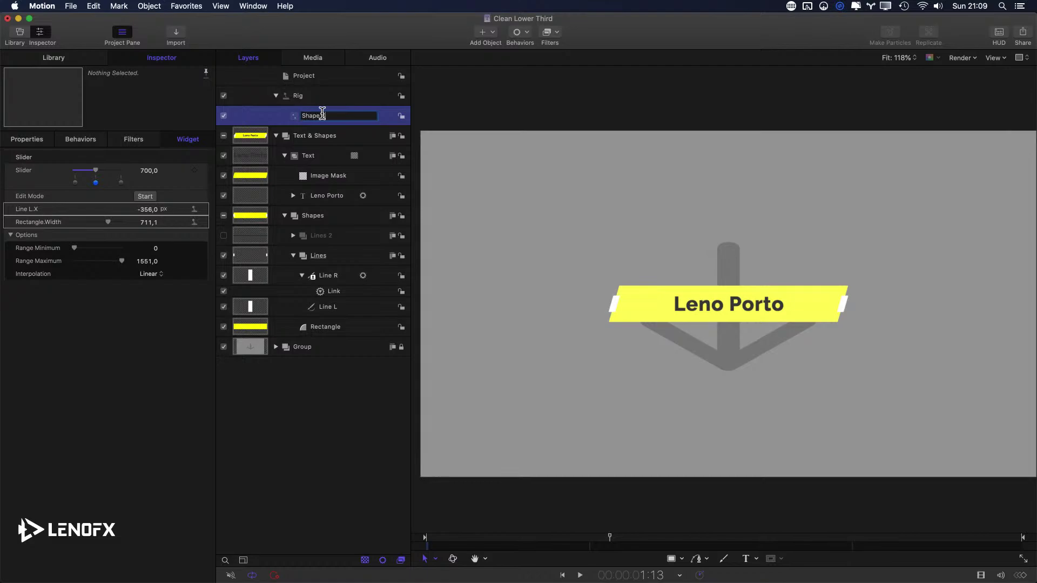
{"action": "type", "text": "Shape Width"}
{"action": "key", "text": "Return"}
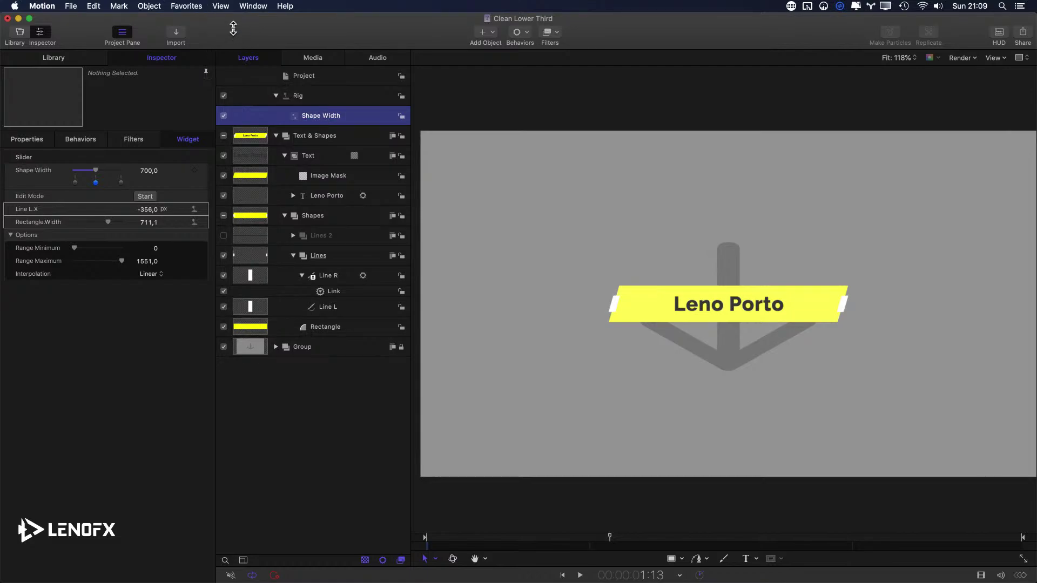
- In the project's published parameters, rename Height.Size as Shape Height
{"action": "left_click", "coordinate": [316, 78]}
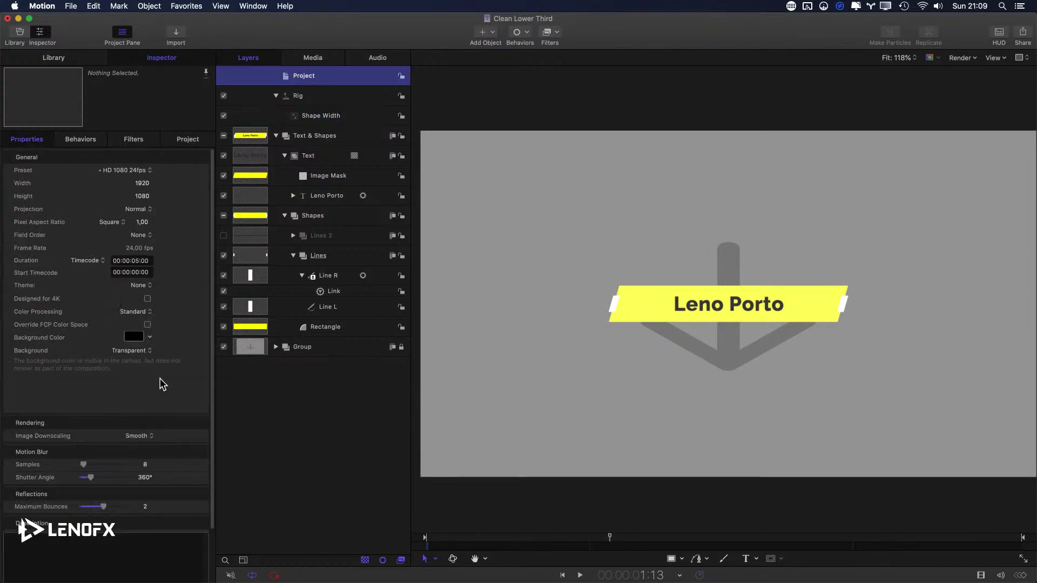
{"action": "key", "text": "F4"}
{"action": "left_click", "coordinate": [24, 334]}
{"action": "left_click", "coordinate": [24, 334]}
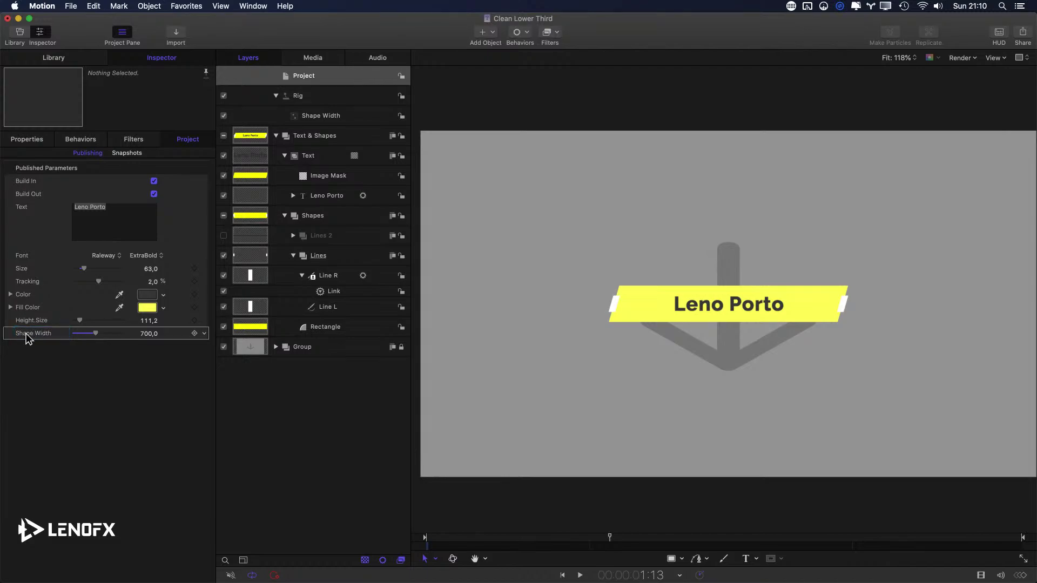
{"action": "left_click", "coordinate": [15, 321]}
{"action": "left_click", "coordinate": [14, 321]}
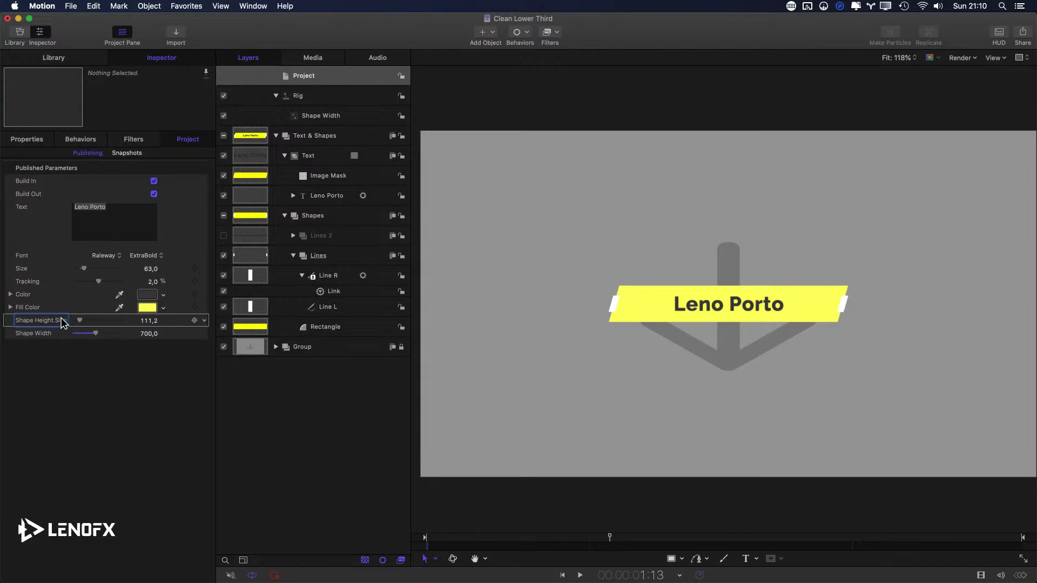
- Place Shape Height below Shape Width in the published parameters and rename Fill Color as Shape Color
{"action": "mouse_move", "coordinate": [52, 320]}
{"action": "left_mouse_down"}
{"action": "mouse_move", "coordinate": [80, 322]}
{"action": "mouse_move", "coordinate": [37, 330]}
{"action": "mouse_move", "coordinate": [35, 304]}
{"action": "mouse_move", "coordinate": [39, 327]}
{"action": "left_mouse_up"}
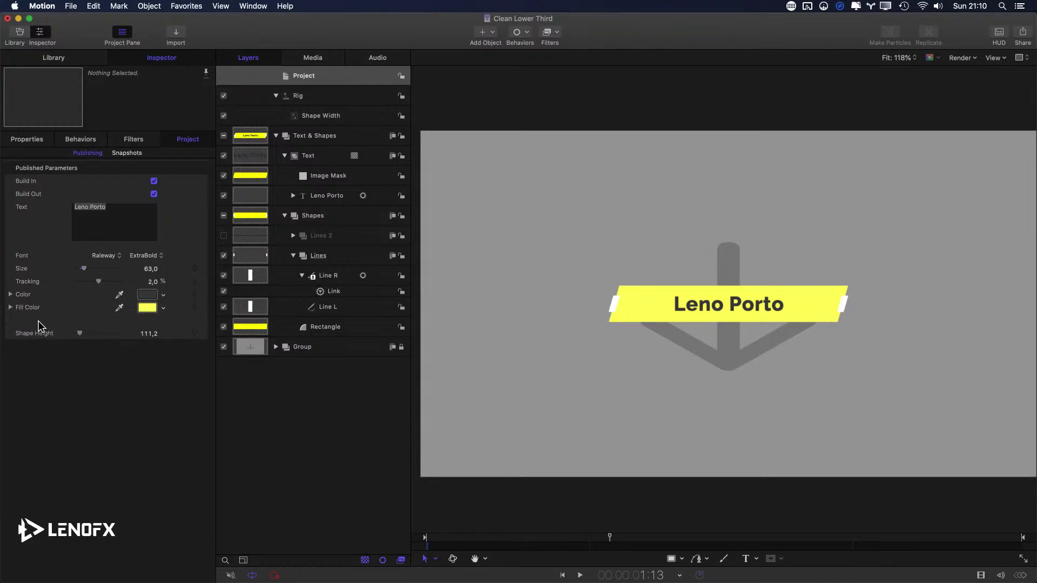
{"action": "double_click", "coordinate": [32, 308]}
{"action": "left_click", "coordinate": [32, 307]}
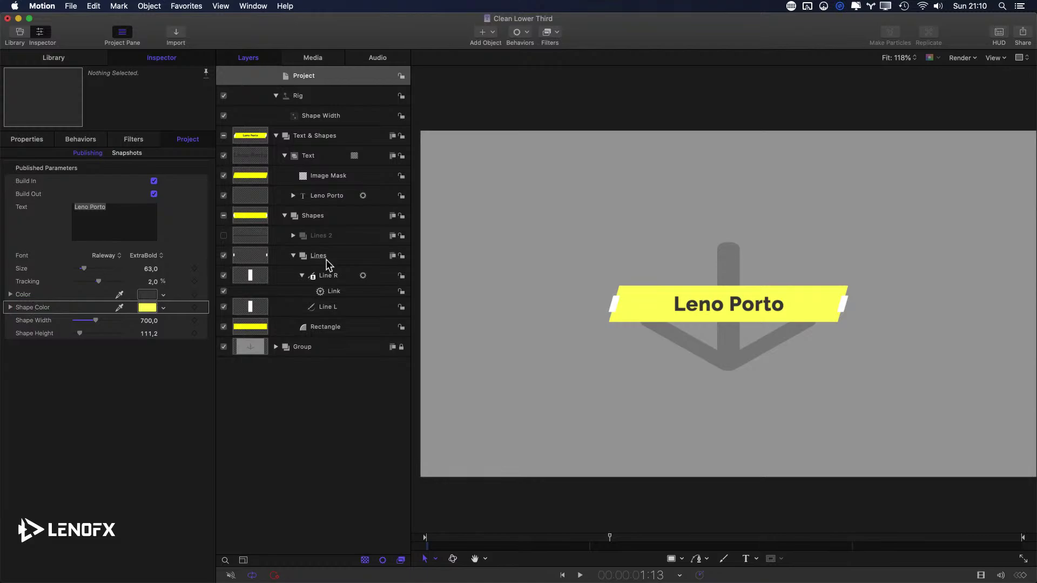
- Go to 1:00 in the timeline and examine the Rectangle's scale properties
{"action": "left_click", "coordinate": [327, 327]}
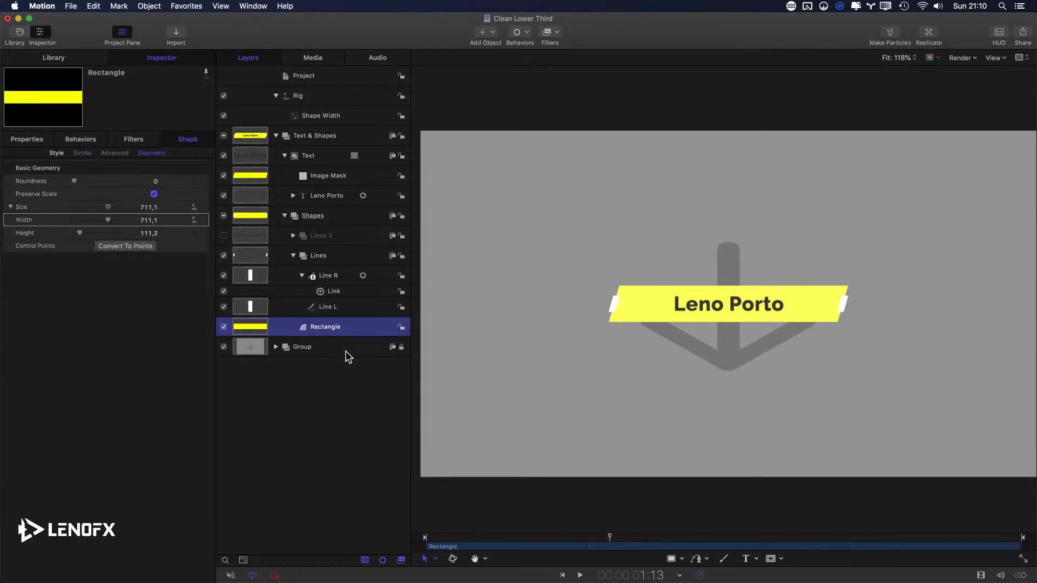
{"action": "mouse_move", "coordinate": [548, 540]}
{"action": "left_mouse_down"}
{"action": "mouse_move", "coordinate": [479, 536]}
{"action": "mouse_move", "coordinate": [545, 537]}
{"action": "left_mouse_up"}
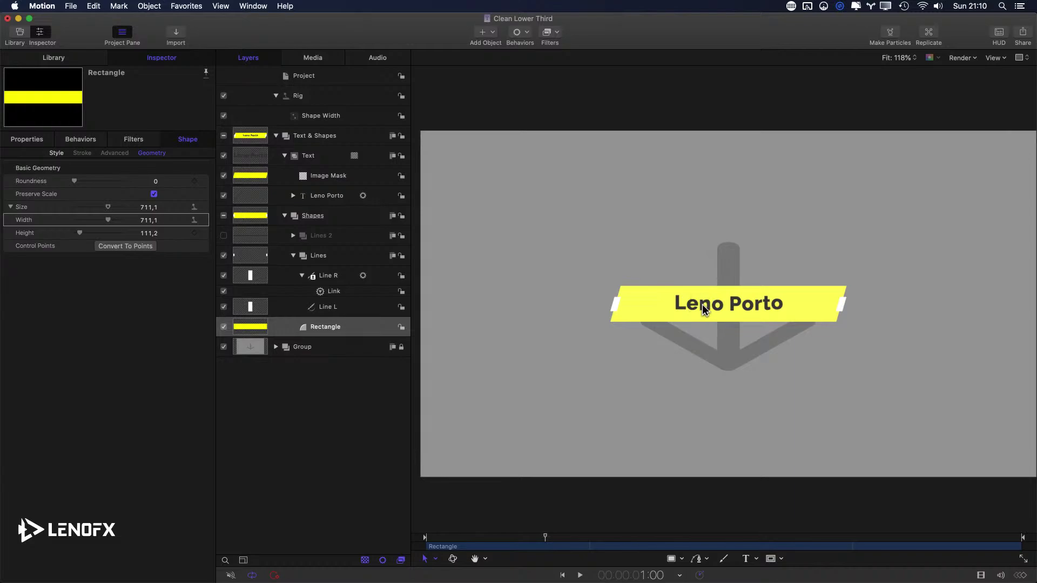
{"action": "left_click", "coordinate": [297, 328]}
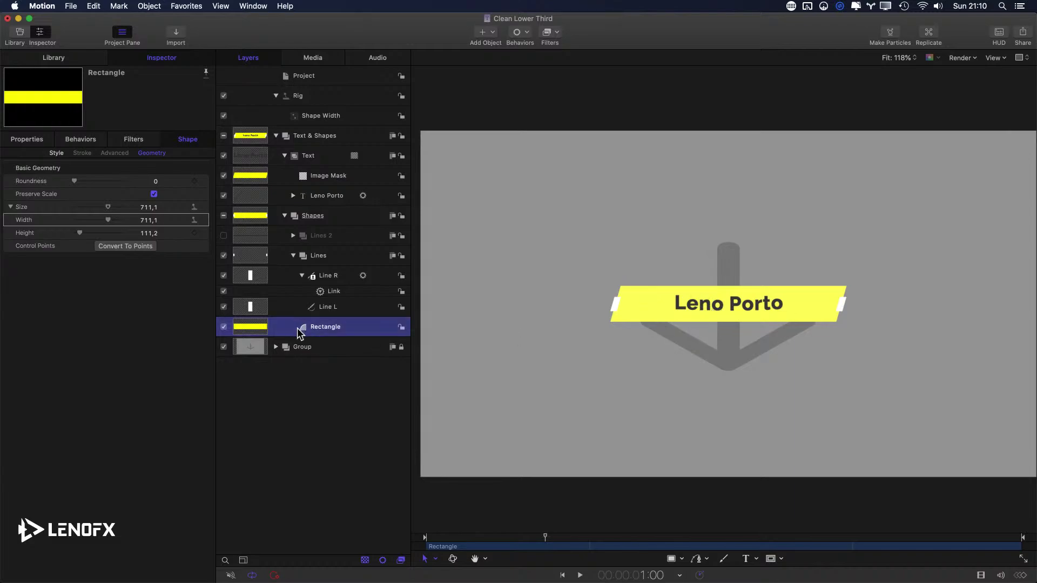
{"action": "key", "text": "F1"}
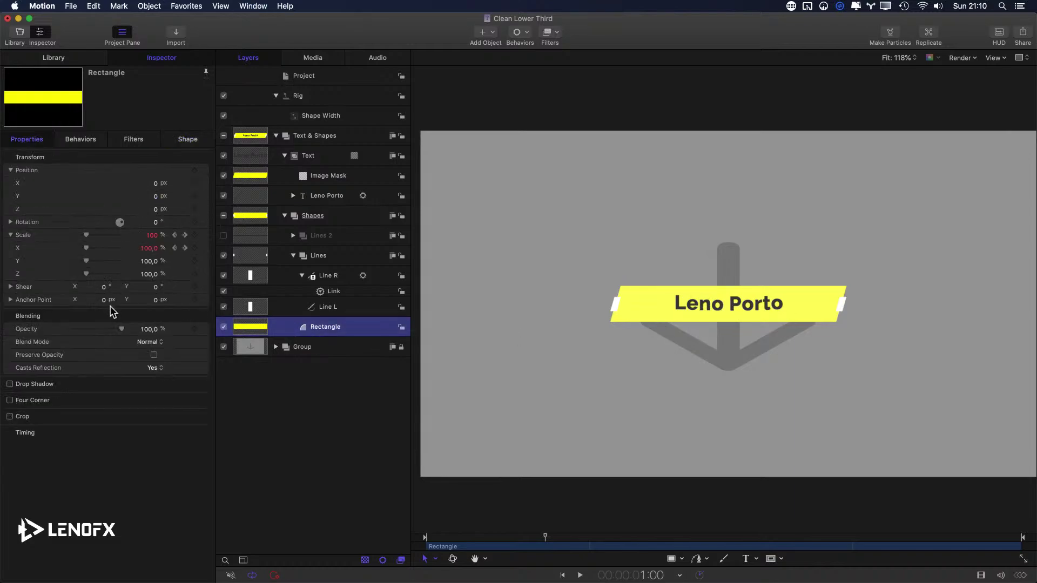
{"action": "left_click_drag", "start_coordinate": [114, 332], "coordinate": [153, 340]}
- Try to place the Rectangle in a new group of its own, and undo the grouping
{"action": "key", "text": "super+shift+g"}
{"action": "left_click_drag", "start_coordinate": [321, 348], "coordinate": [327, 327]}
{"action": "double_click", "coordinate": [329, 328]}
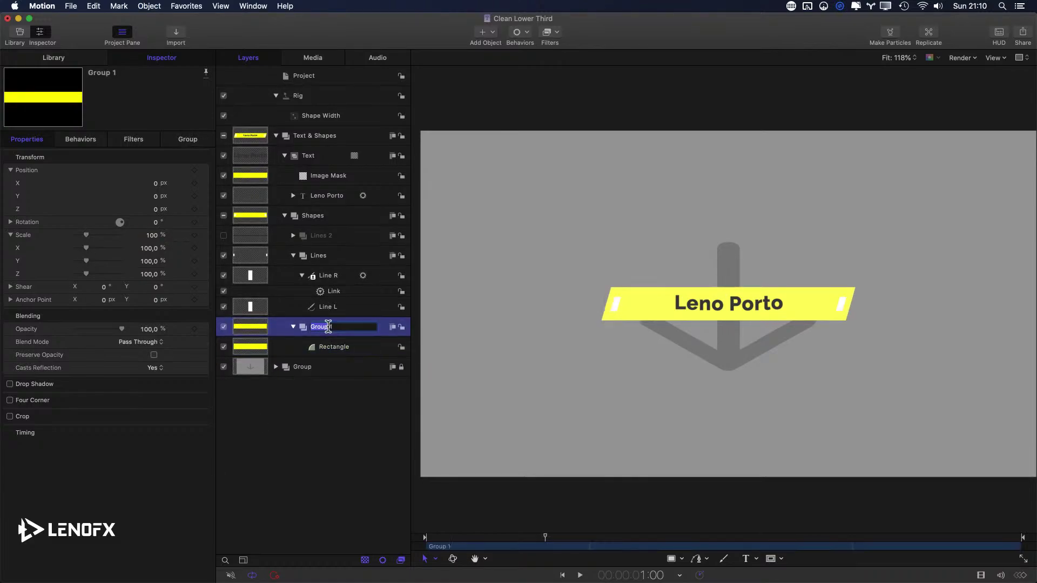
{"action": "key", "text": "super+z"}
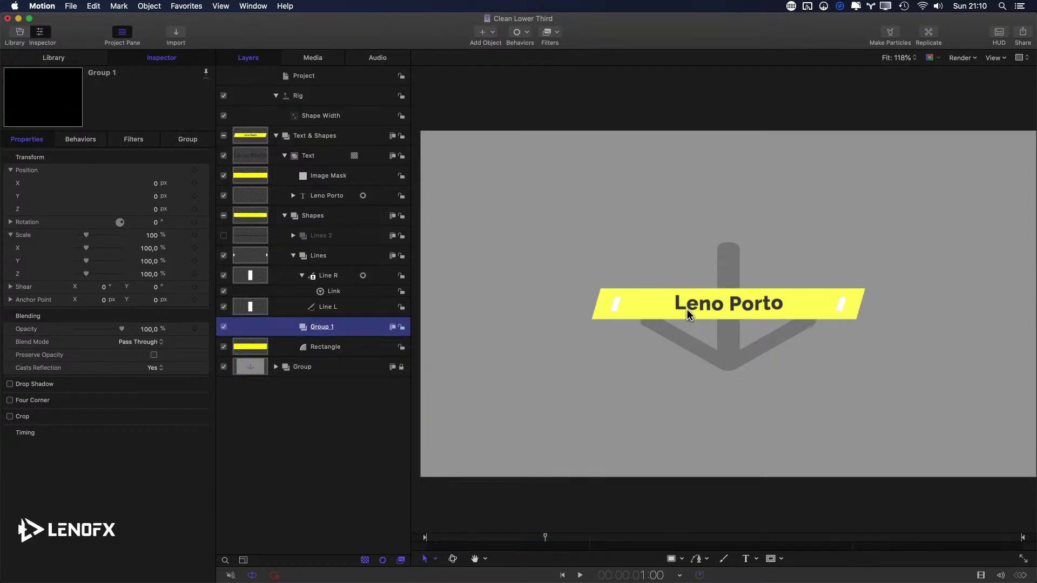
{"action": "left_click", "coordinate": [334, 347]}
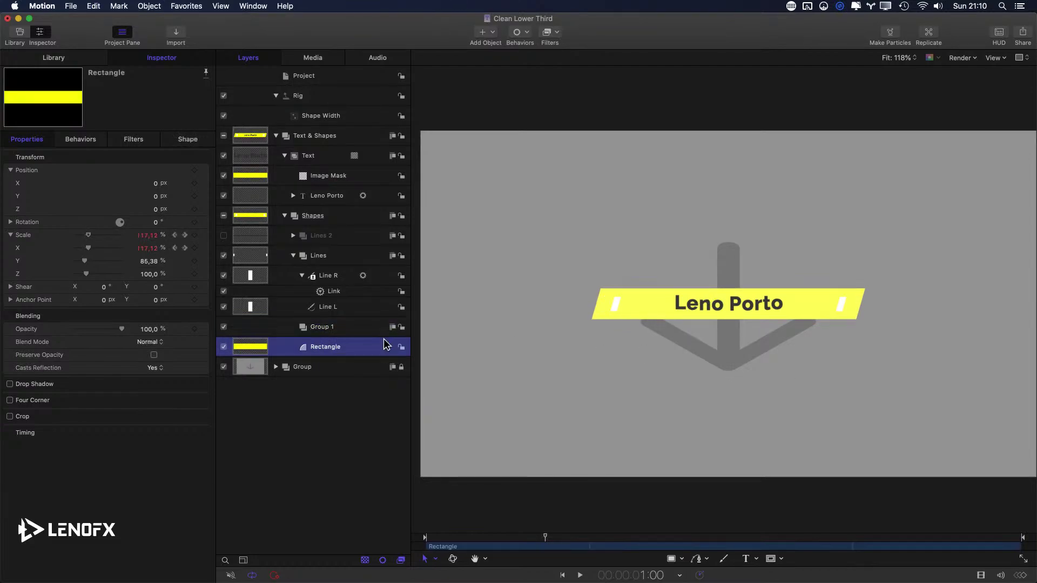
{"action": "key", "text": "super+z"}
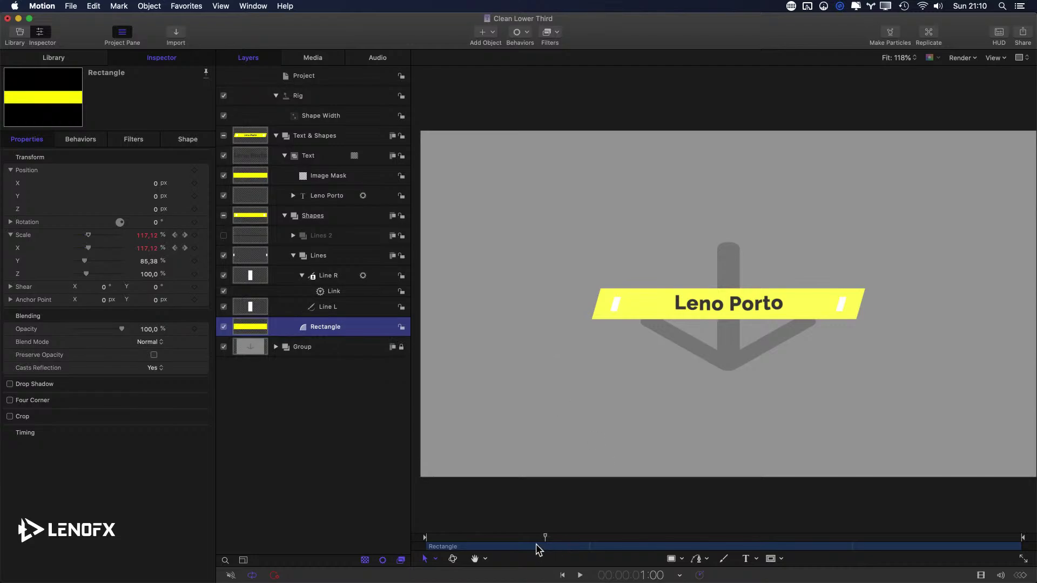
- Scrub through the title's animation to examine the Rectangle against the side lines
{"action": "left_click_drag", "start_coordinate": [543, 537], "coordinate": [798, 537]}
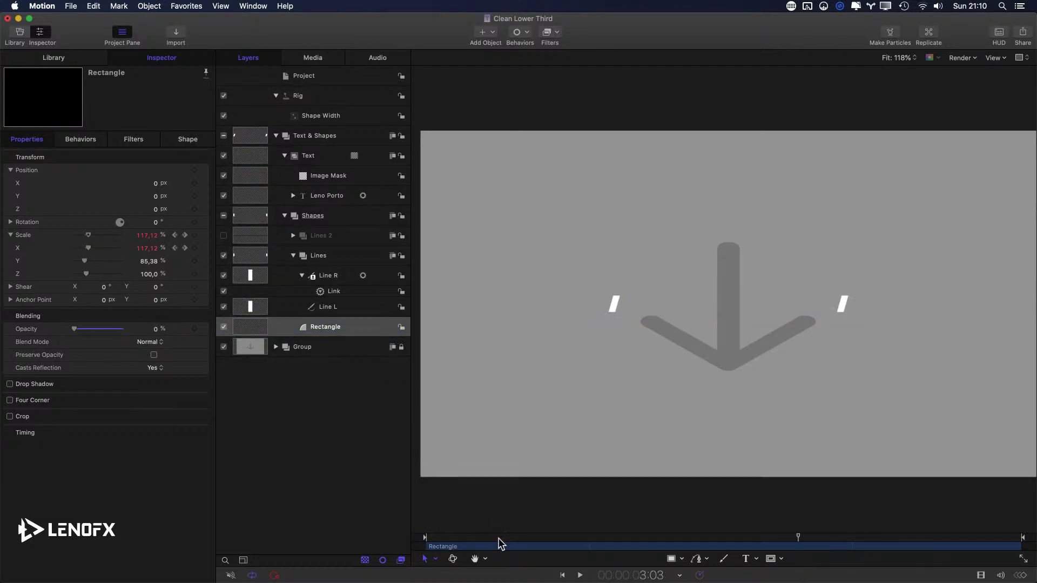
{"action": "left_click", "coordinate": [833, 538]}
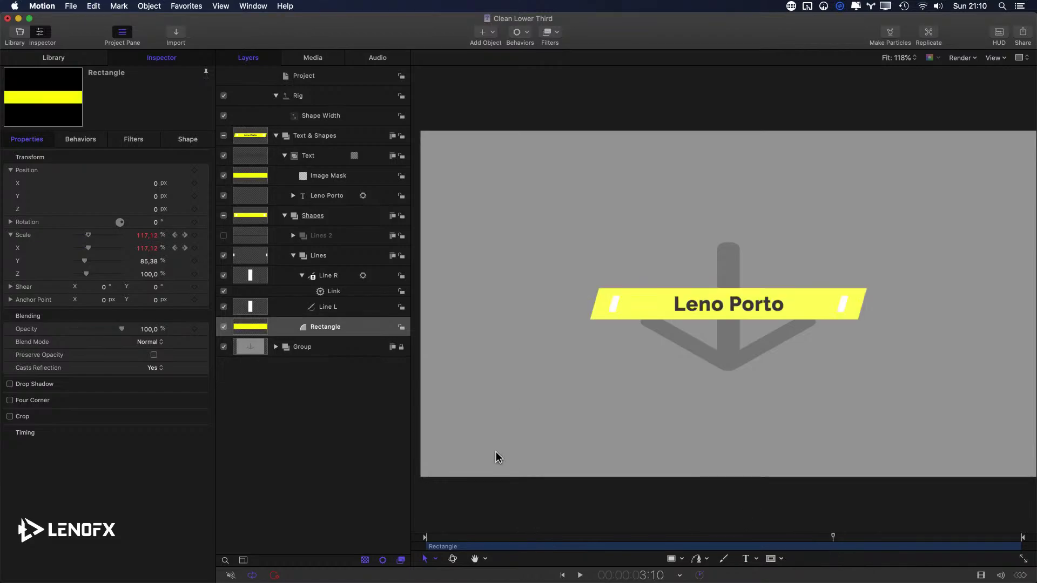
{"action": "left_click_drag", "start_coordinate": [486, 536], "coordinate": [753, 562]}
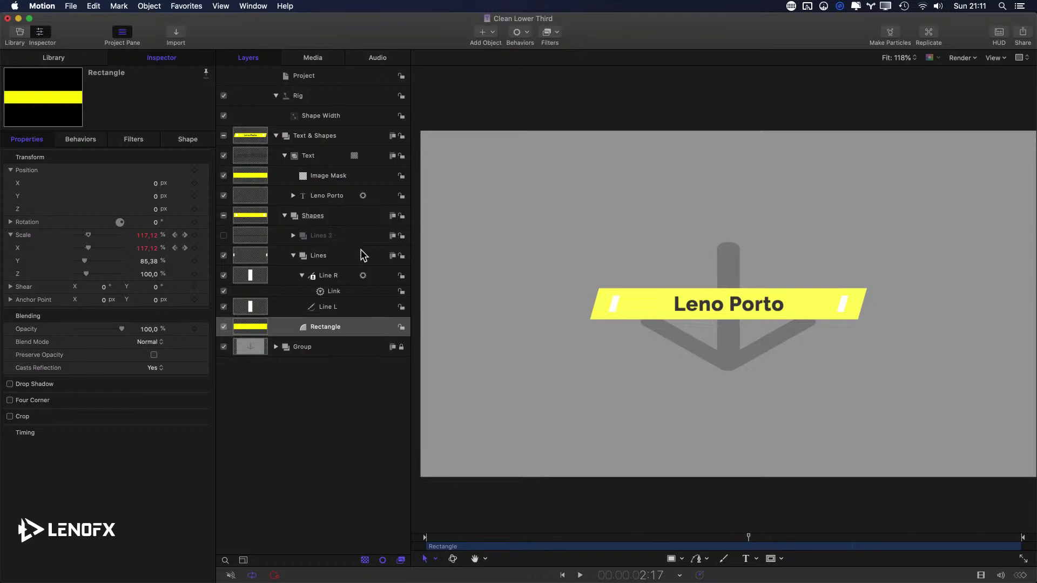
- Undo the recent edits back to the slider widget's rename, cancel closing the document, and redo the edits
{"action": "left_click", "coordinate": [293, 256]}
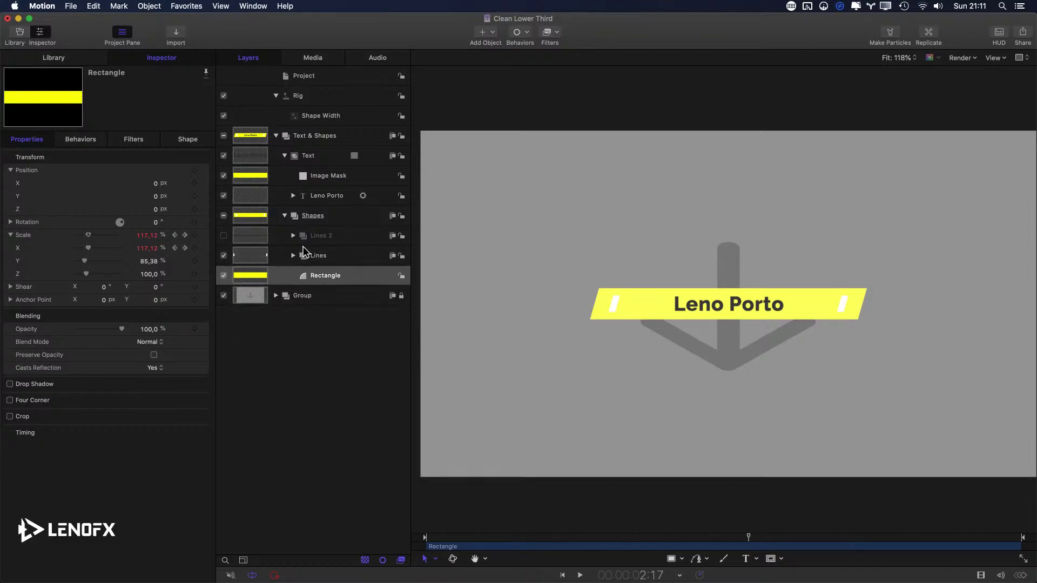
{"action": "key", "text": "cmd+z"}
{"action": "key", "text": "cmd+w"}
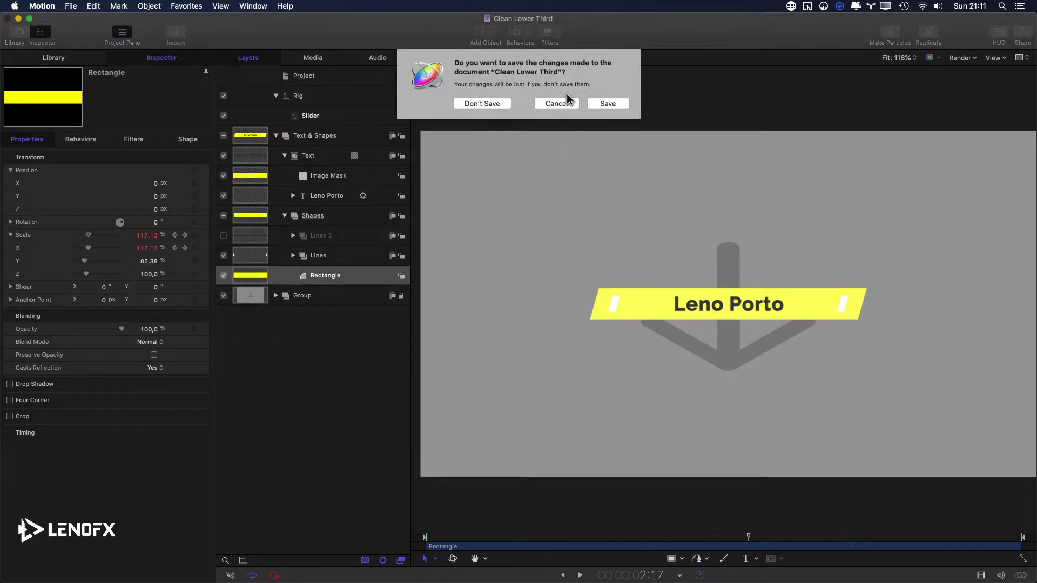
{"action": "left_click", "coordinate": [555, 104]}
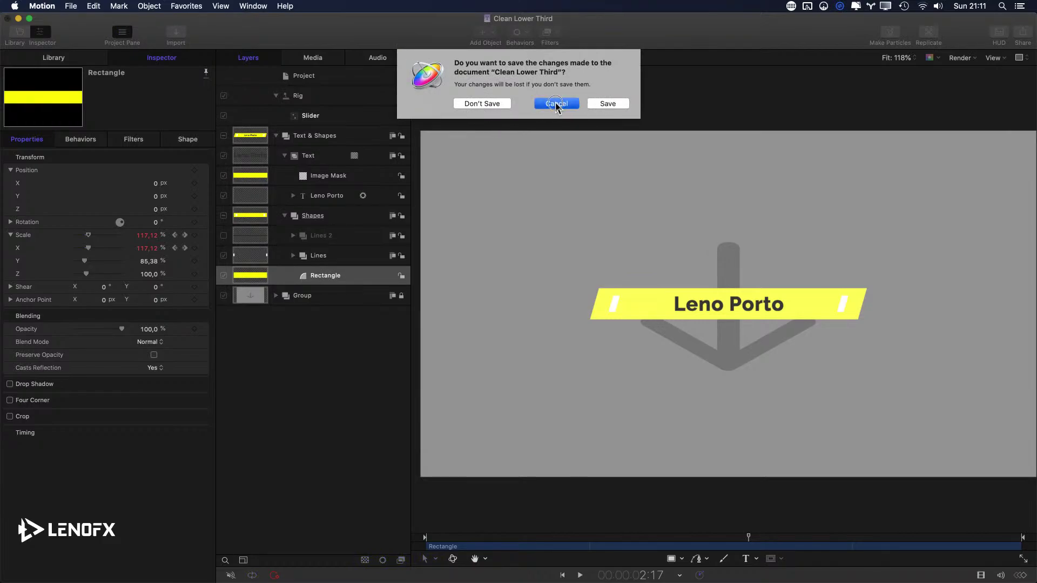
{"action": "left_click", "coordinate": [294, 255]}
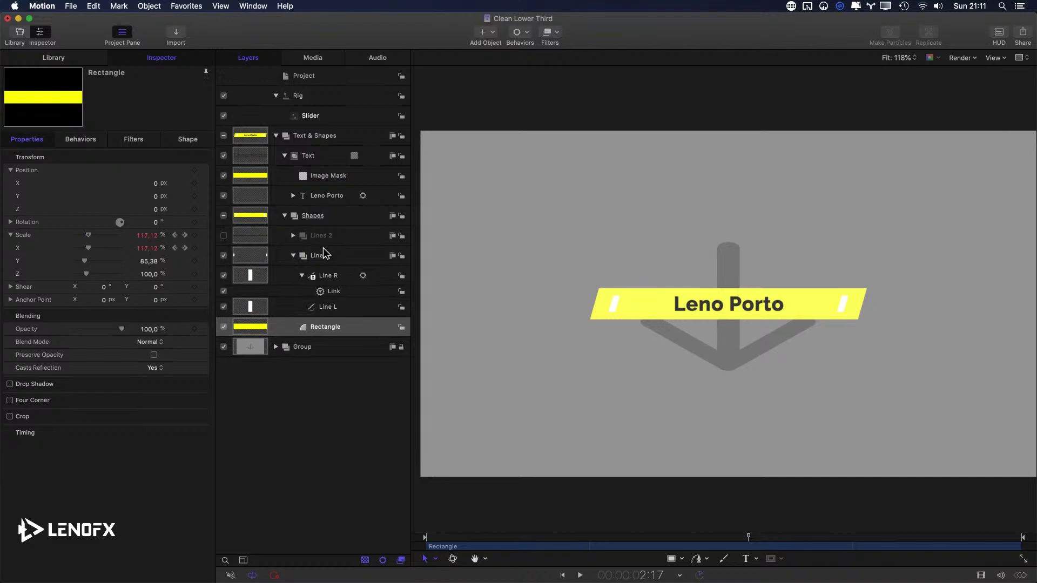
{"action": "left_click", "coordinate": [326, 121]}
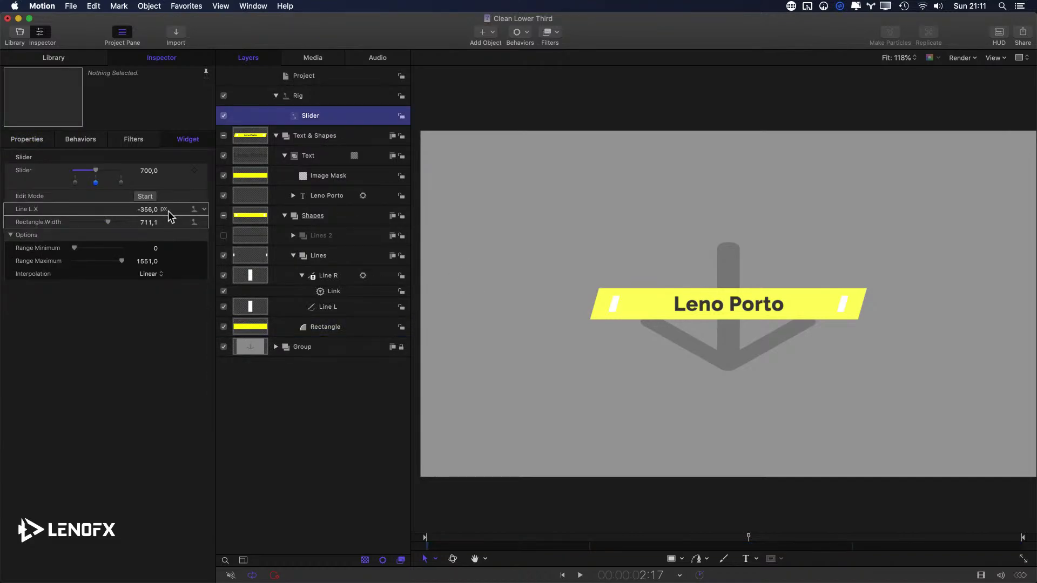
{"action": "key", "text": "super+z"}
{"action": "key", "text": "super+z"}
{"action": "key", "text": "super+z"}
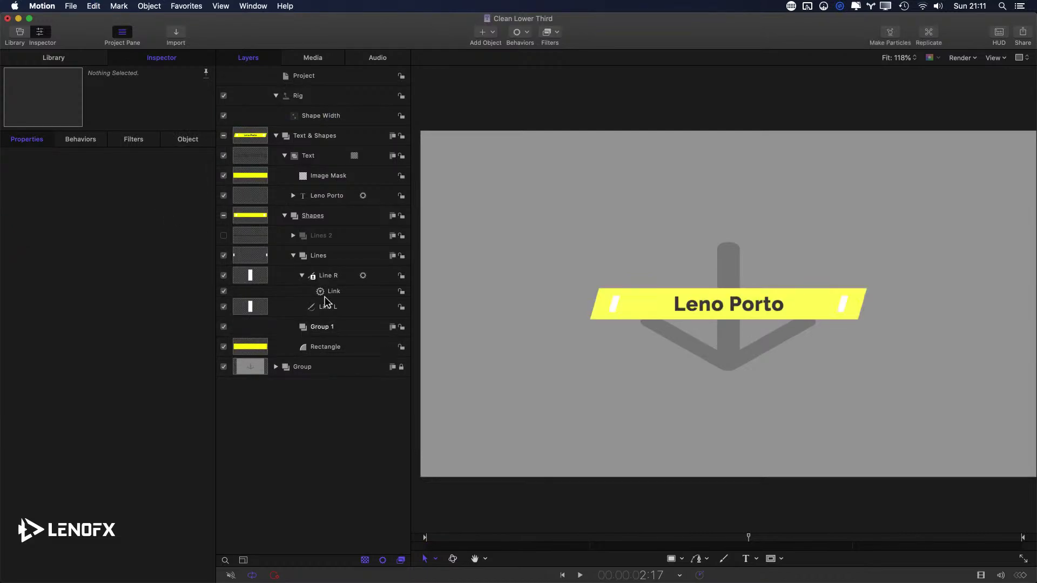
- Try to move the Rectangle into the empty Group 1, and undo the move and the group
{"action": "left_click", "coordinate": [320, 328]}
{"action": "left_click", "coordinate": [300, 282]}
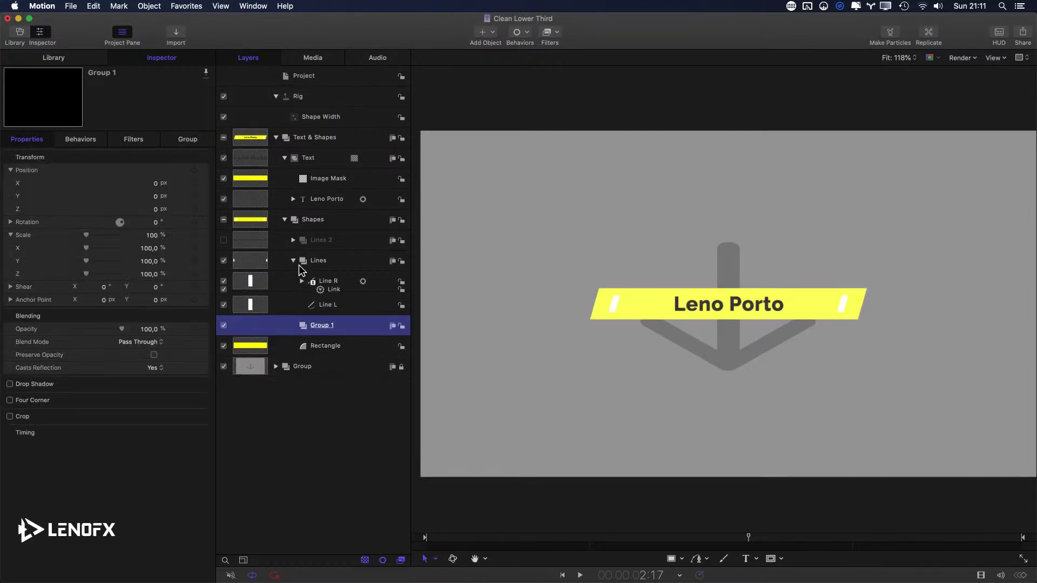
{"action": "left_click", "coordinate": [293, 260]}
{"action": "left_click_drag", "start_coordinate": [317, 306], "coordinate": [314, 281]}
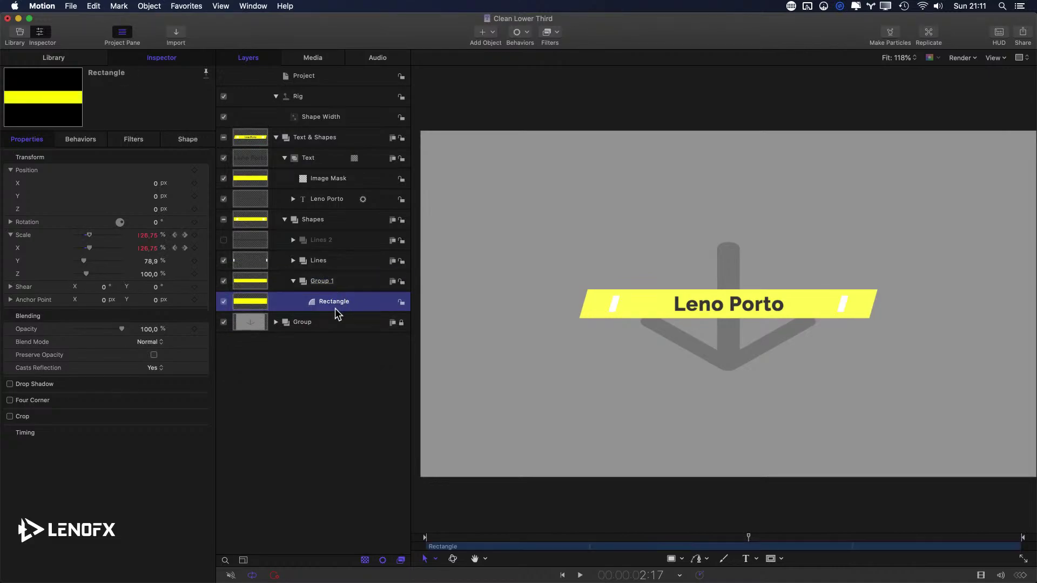
{"action": "left_click", "coordinate": [320, 285]}
{"action": "key", "text": "super+z"}
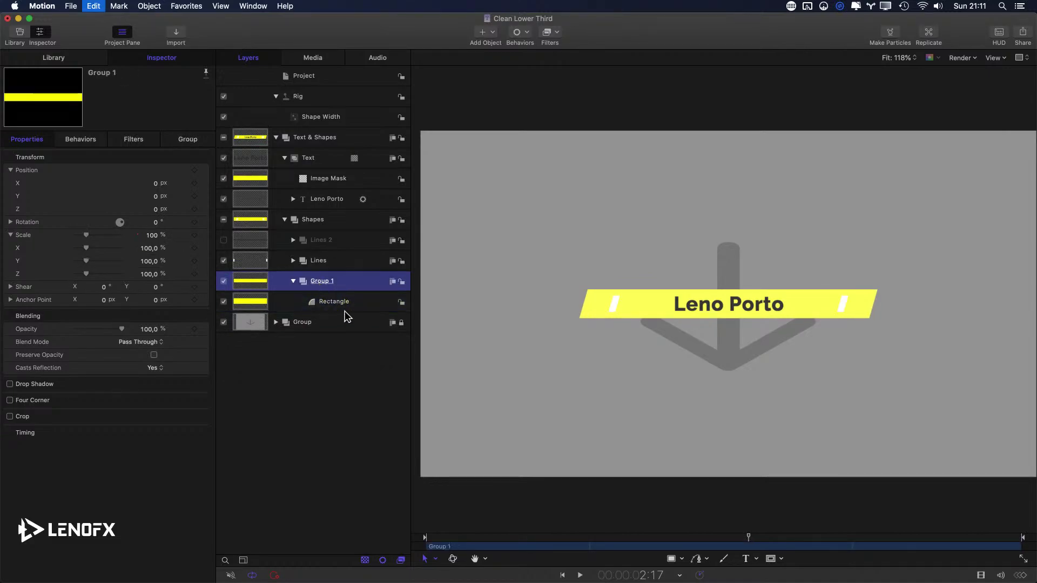
{"action": "key", "text": "super+z"}
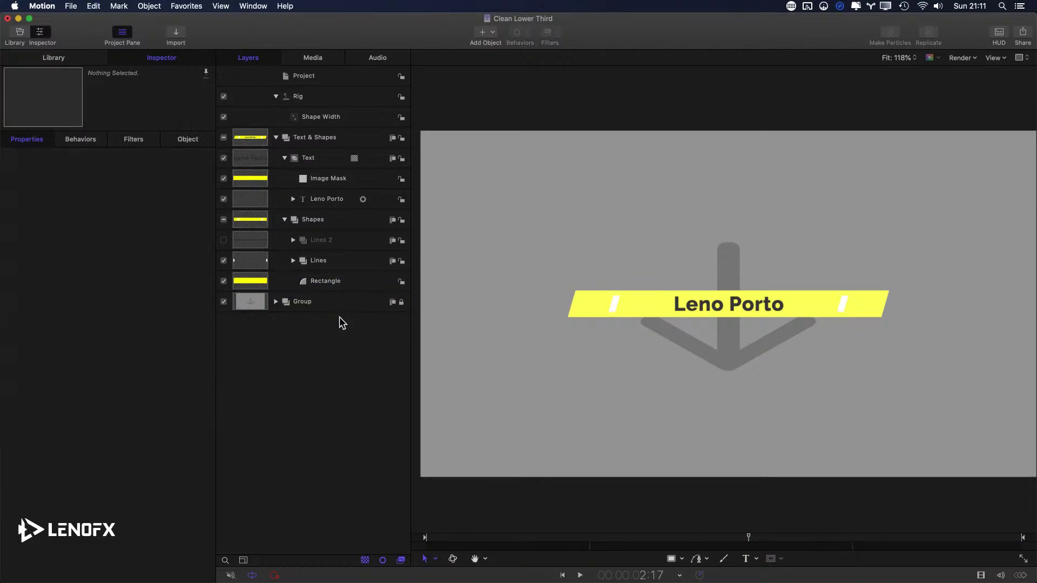
- Examine the Rectangle's Scale X keyframes in the Keyframe Editor, stopping at the keyframe on frame 22
{"action": "left_click", "coordinate": [334, 285]}
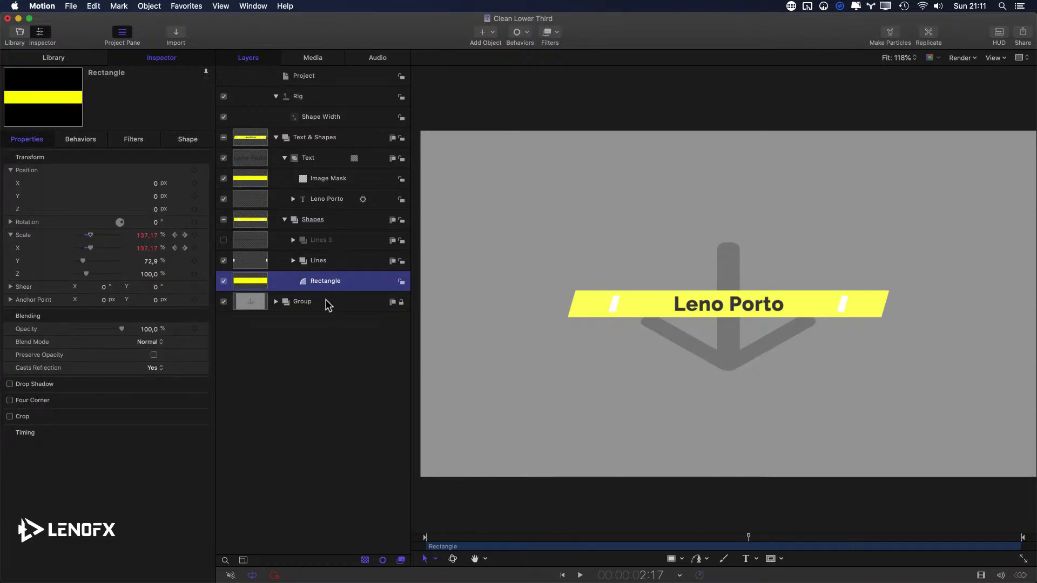
{"action": "key", "text": "F6"}
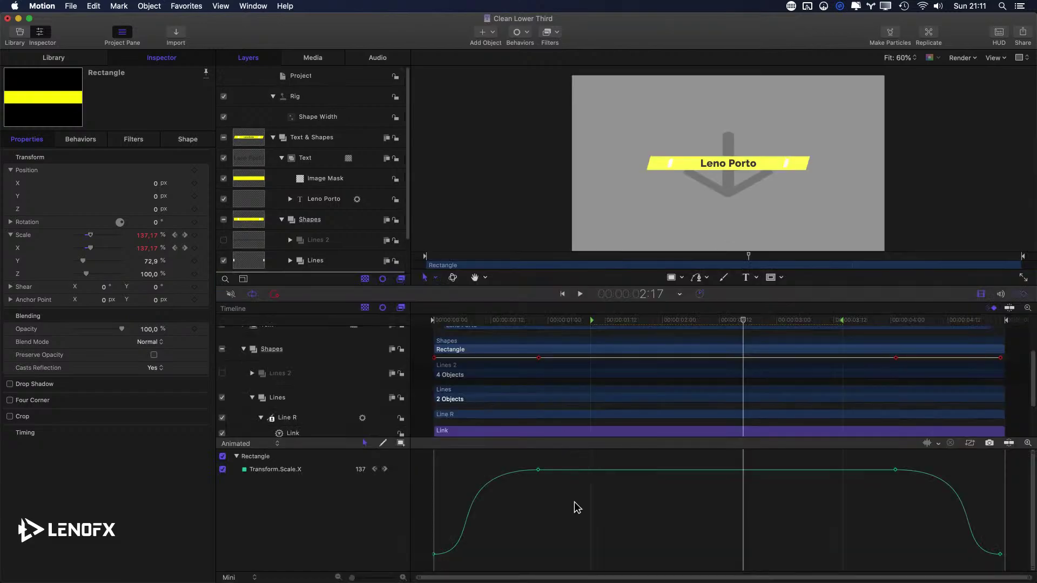
{"action": "left_click", "coordinate": [539, 320]}
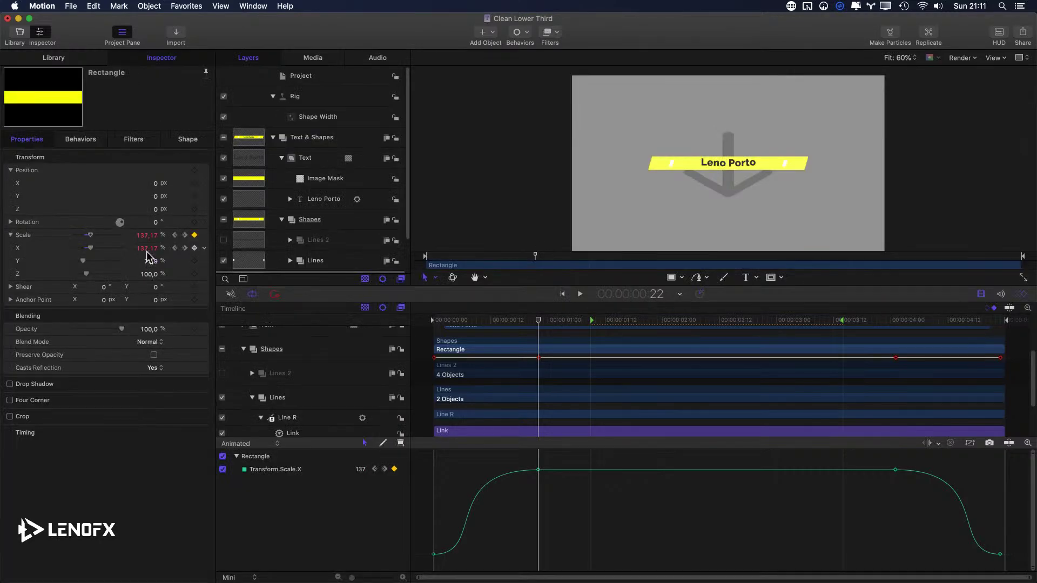
{"action": "key", "text": "F6"}
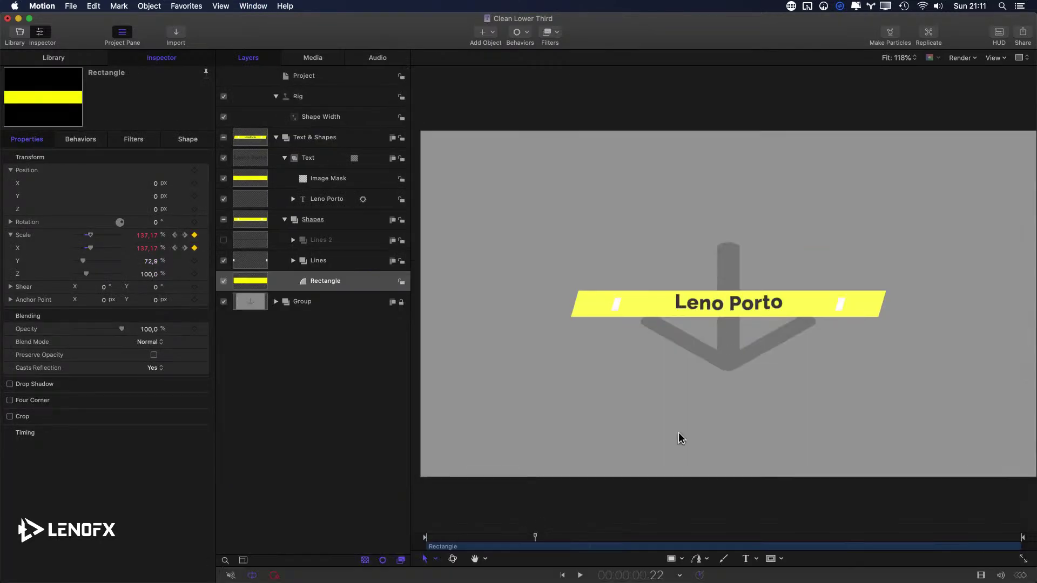
- Set the Rectangle's Scale Y to 100% from the start of the timeline, and go to its keyframe at frame 22
{"action": "left_click_drag", "start_coordinate": [527, 537], "coordinate": [425, 538]}
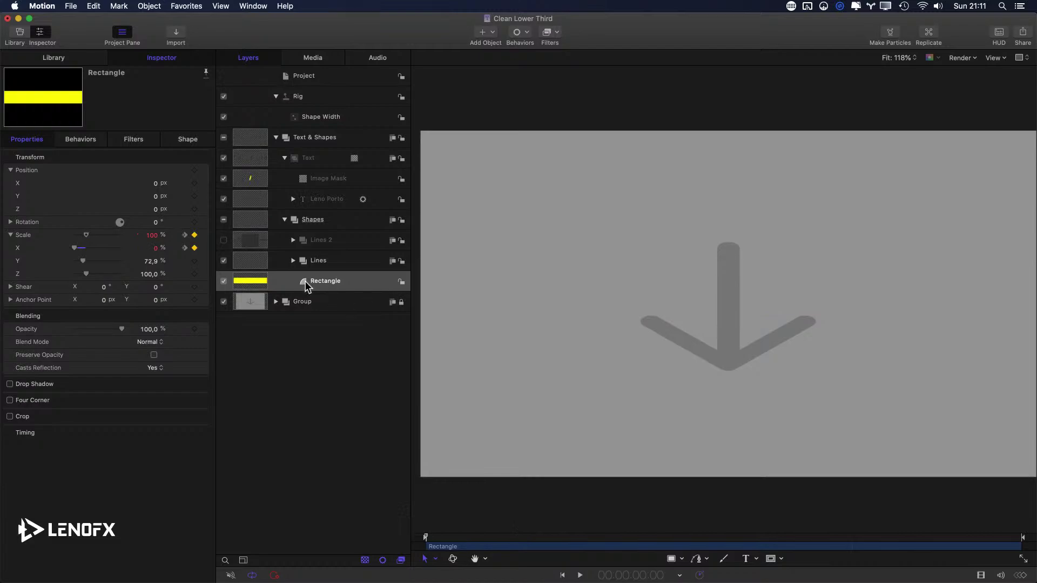
{"action": "left_click", "coordinate": [157, 261]}
{"action": "type", "text": "100"}
{"action": "key", "text": "Return"}
{"action": "key", "text": "shift+k"}
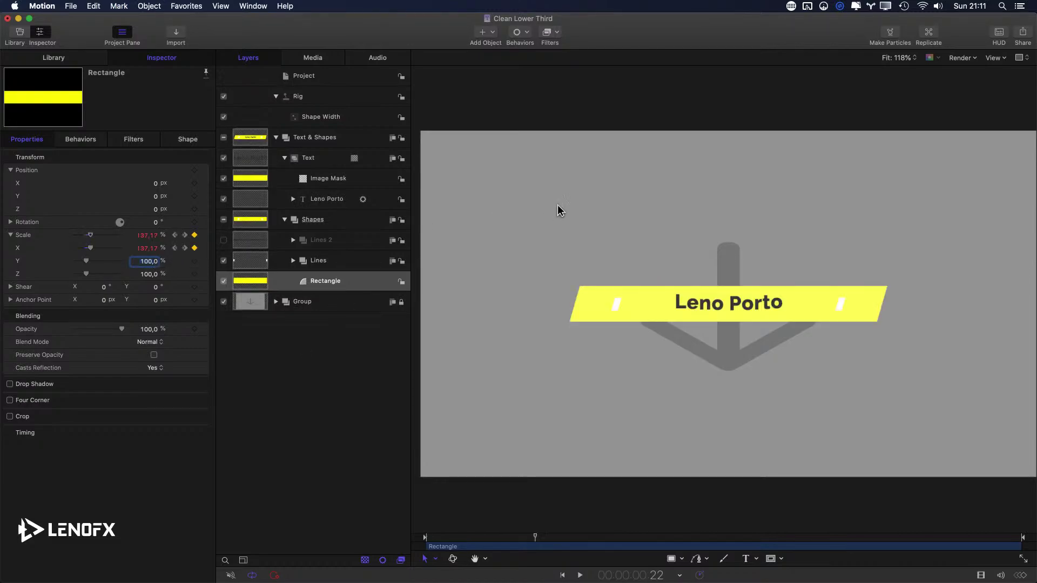
- Set the Rectangle's Scale X keyframe at frame 22 and the following keyframe to 100 in the Keyframe Editor
{"action": "key", "text": "super+8"}
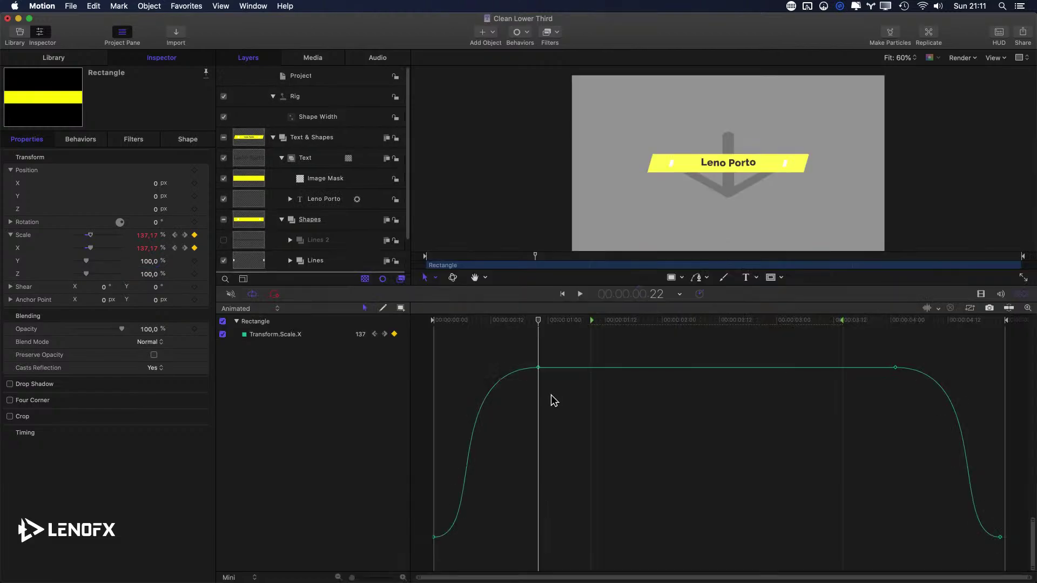
{"action": "double_click", "coordinate": [539, 368]}
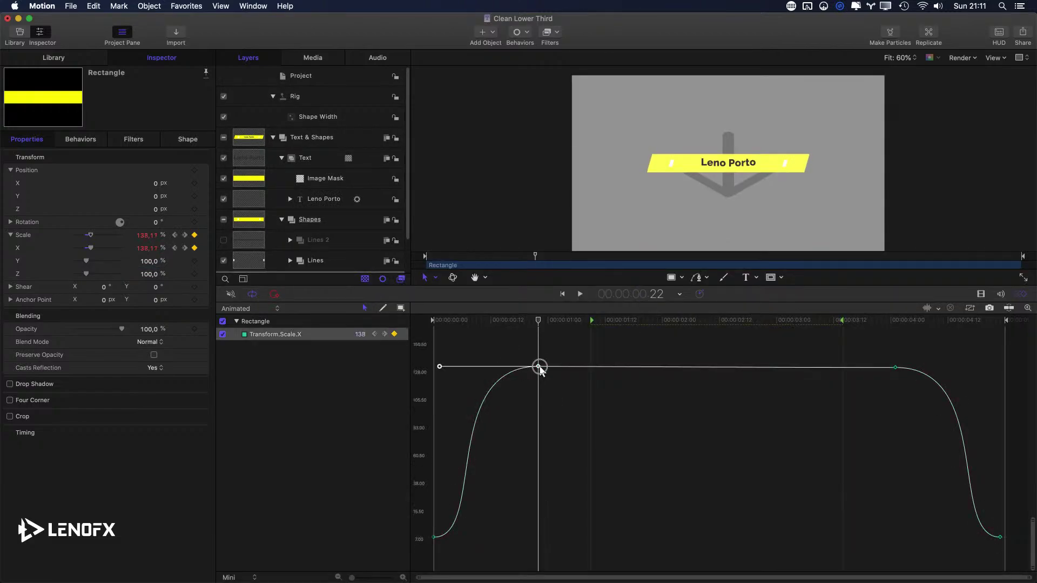
{"action": "type", "text": "100"}
{"action": "key", "text": "Return"}
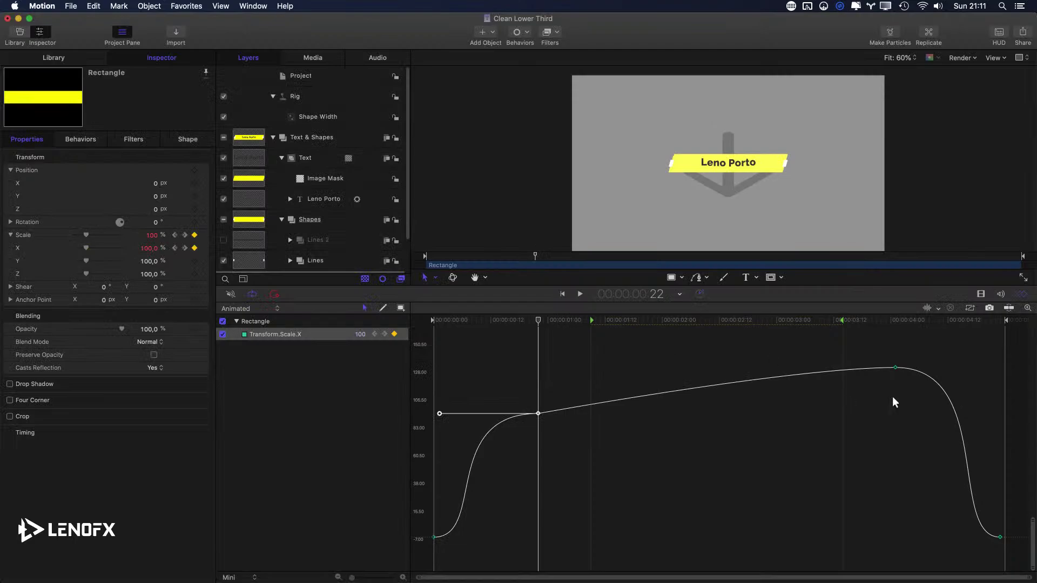
{"action": "double_click", "coordinate": [895, 370]}
{"action": "type", "text": "100"}
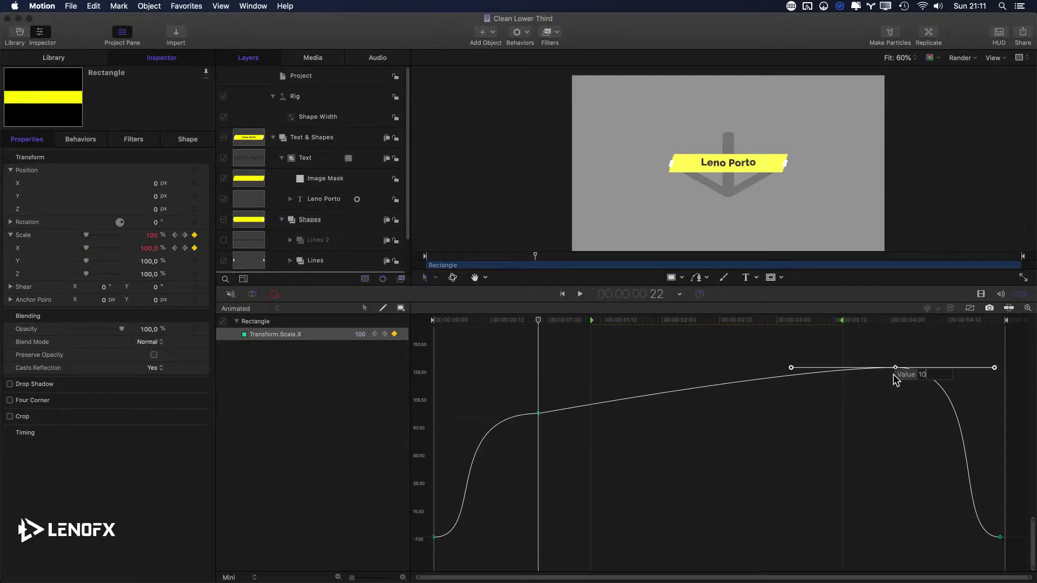
{"action": "key", "text": "Return"}
- Add a new group inside Shapes and move the Rectangle shape into it
{"action": "scroll", "coordinate": [390, 262], "scroll_direction": "down", "scroll_amount": 2}
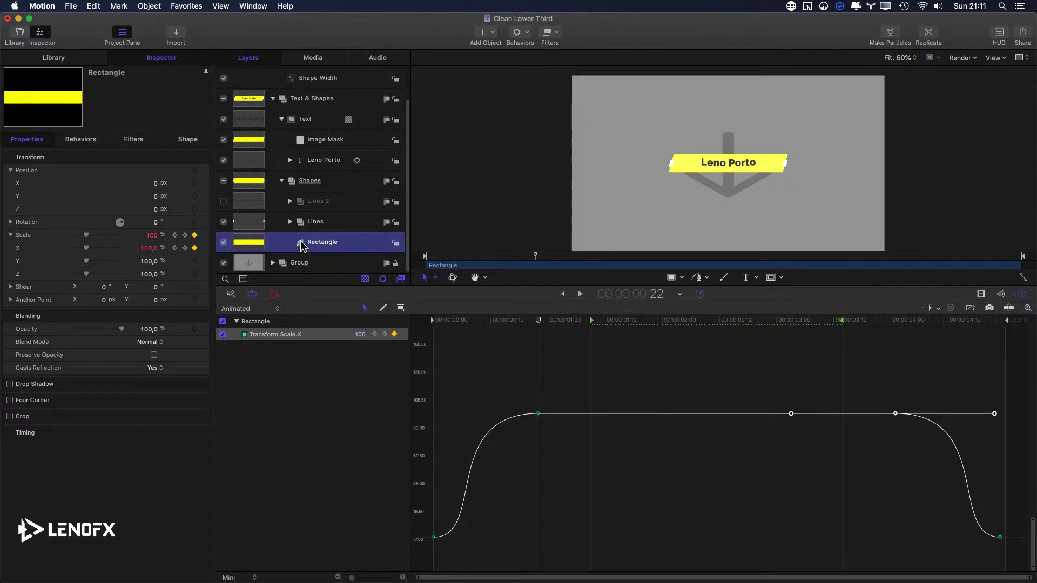
{"action": "key", "text": "super+shift+g"}
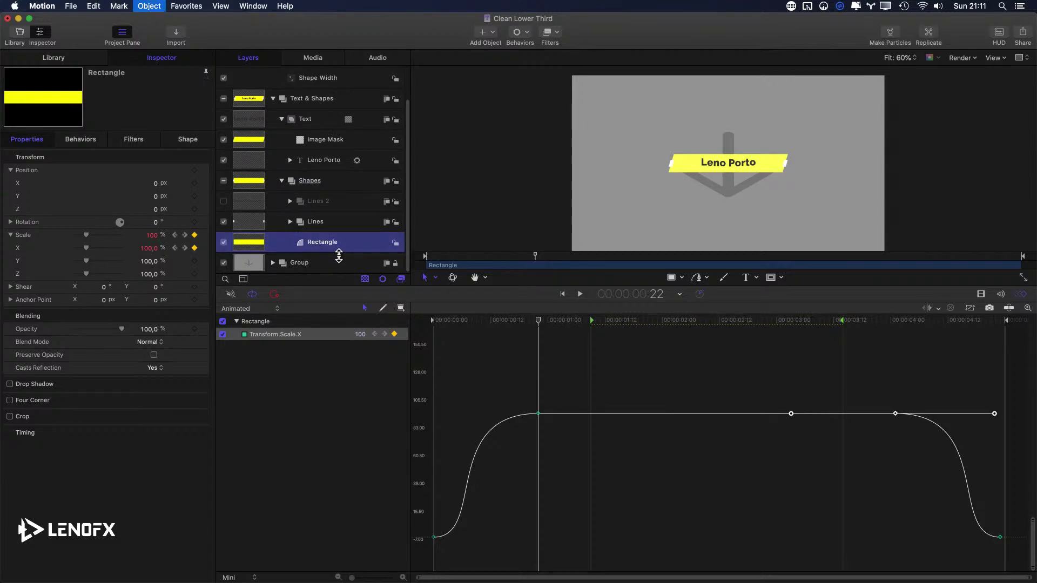
{"action": "left_click_drag", "start_coordinate": [305, 267], "coordinate": [319, 244]}
{"action": "scroll", "coordinate": [362, 242], "scroll_direction": "down", "scroll_amount": 1}
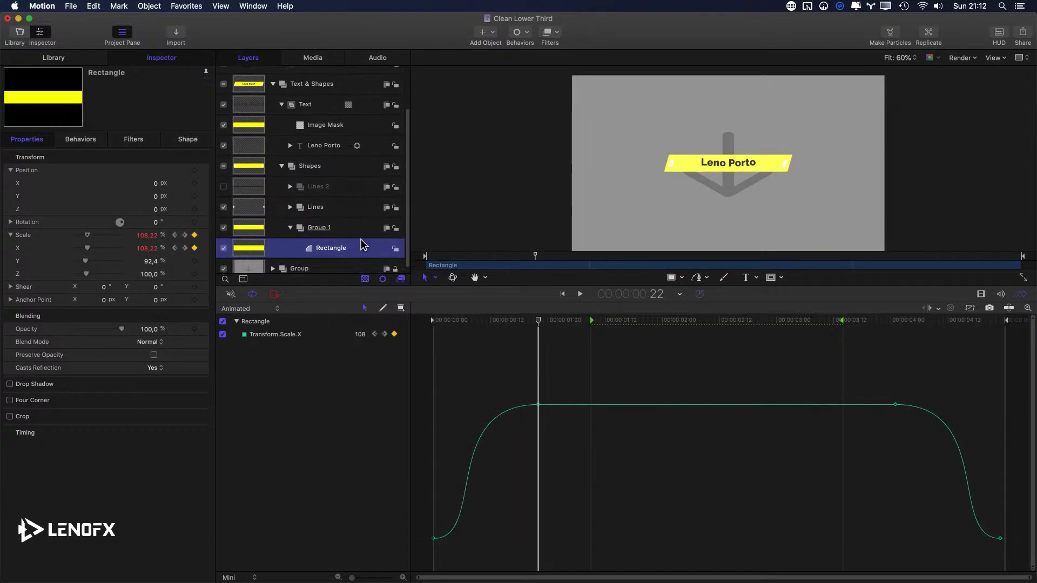
- Set the Scale Y of the Rectangle shape inside Group 1 to 100%
{"action": "left_click", "coordinate": [318, 227]}
{"action": "left_click", "coordinate": [313, 248]}
{"action": "left_click", "coordinate": [154, 262]}
{"action": "key", "text": "BackSpace"}
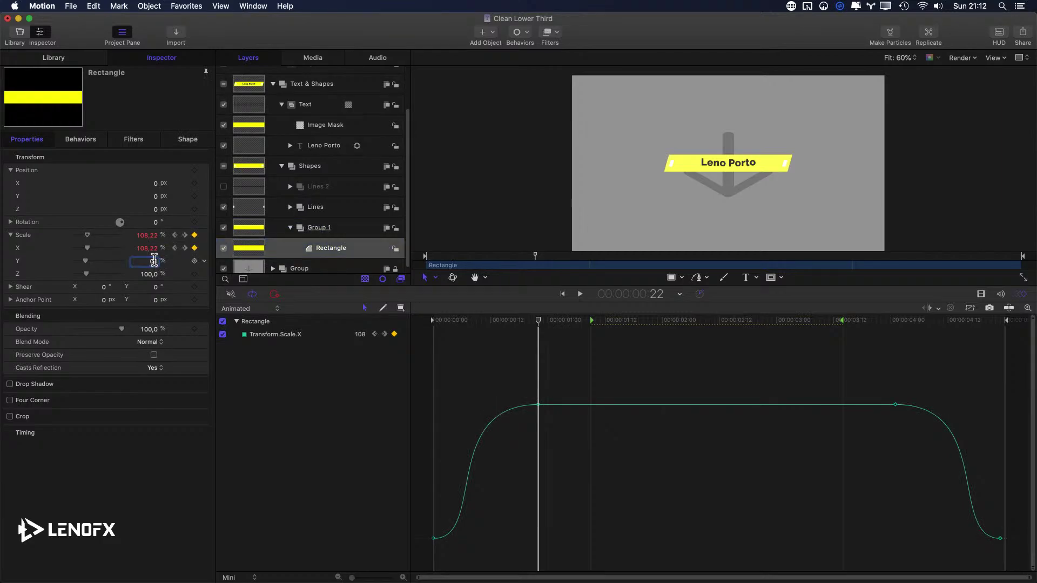
{"action": "type", "text": "100"}
{"action": "key", "text": "Return"}
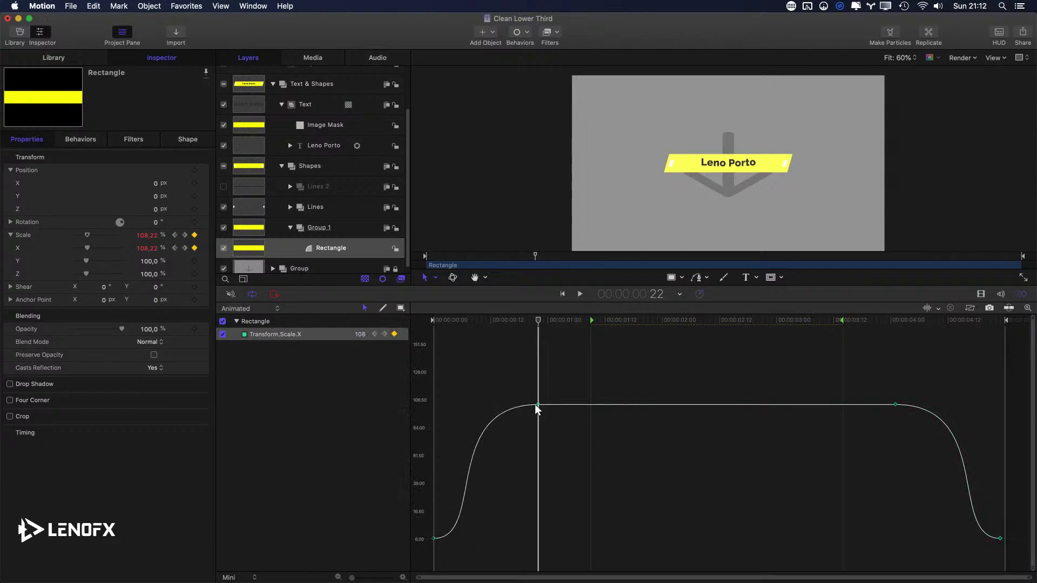
- Set the grouped Rectangle's Scale X keyframe at frame 22 and the next one to 100, and check the frame at 1:22
{"action": "left_click", "coordinate": [538, 405]}
{"action": "double_click", "coordinate": [538, 405]}
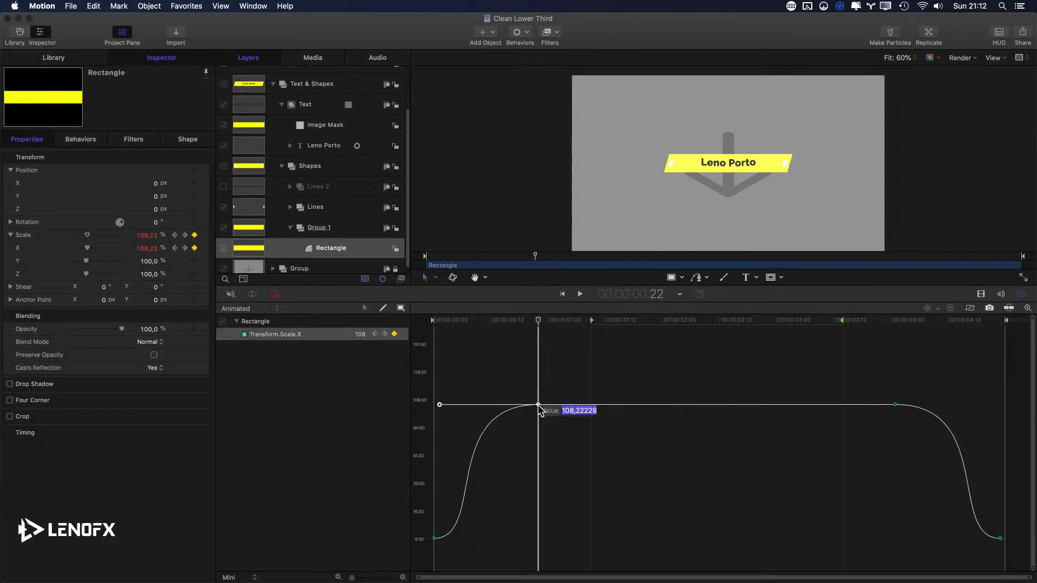
{"action": "type", "text": "100"}
{"action": "key", "text": "Return"}
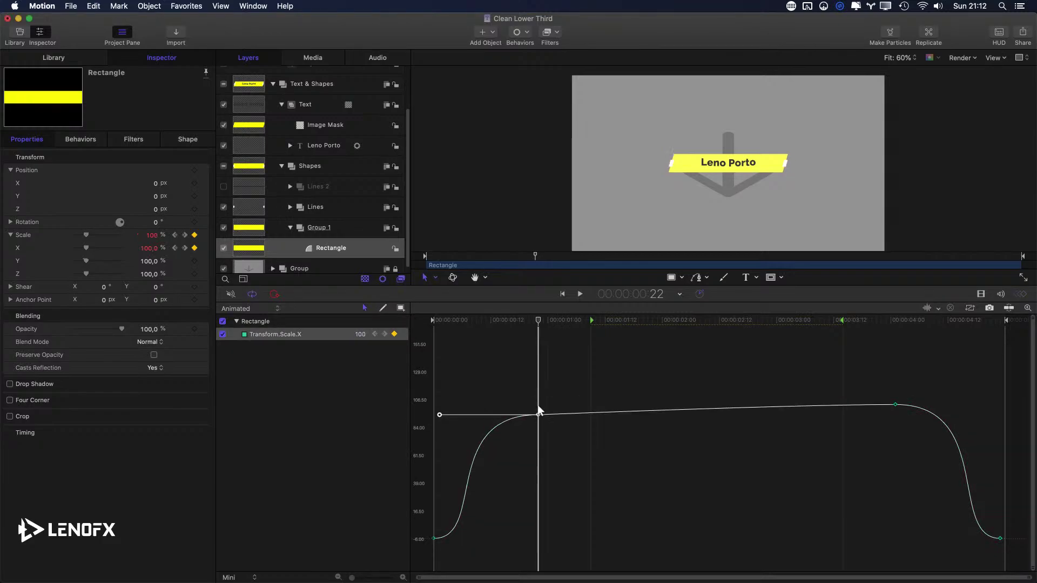
{"action": "double_click", "coordinate": [894, 404]}
{"action": "type", "text": "100"}
{"action": "key", "text": "Return"}
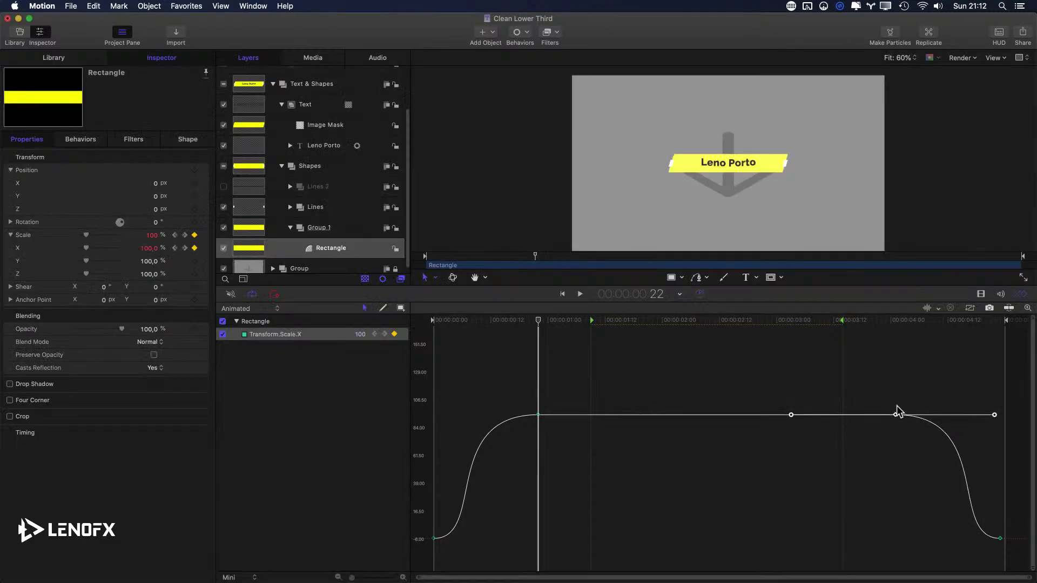
{"action": "left_click_drag", "start_coordinate": [626, 322], "coordinate": [639, 302]}
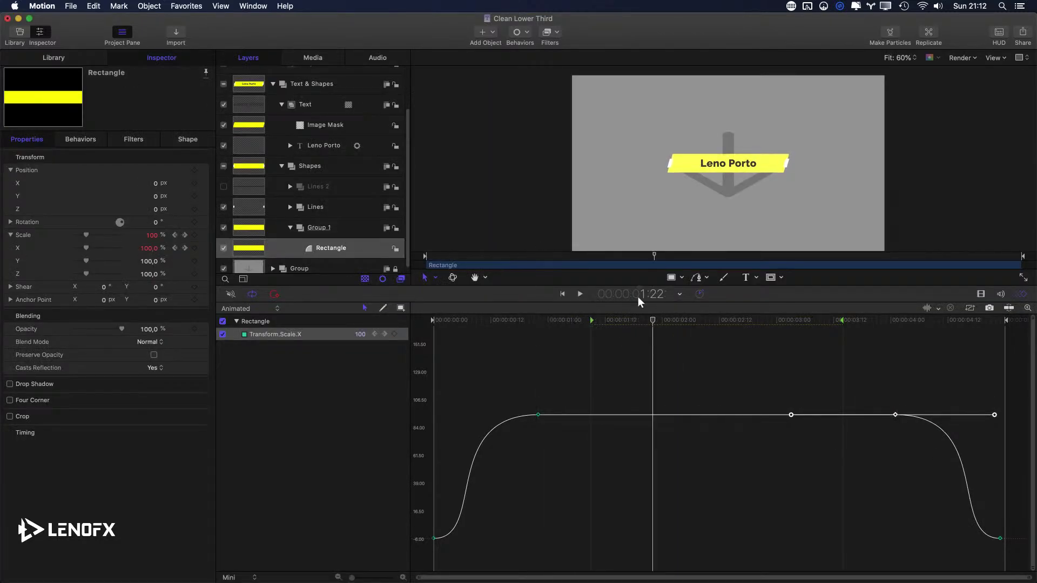
- Rename Group 1 as Rectangle
{"action": "left_click", "coordinate": [318, 228]}
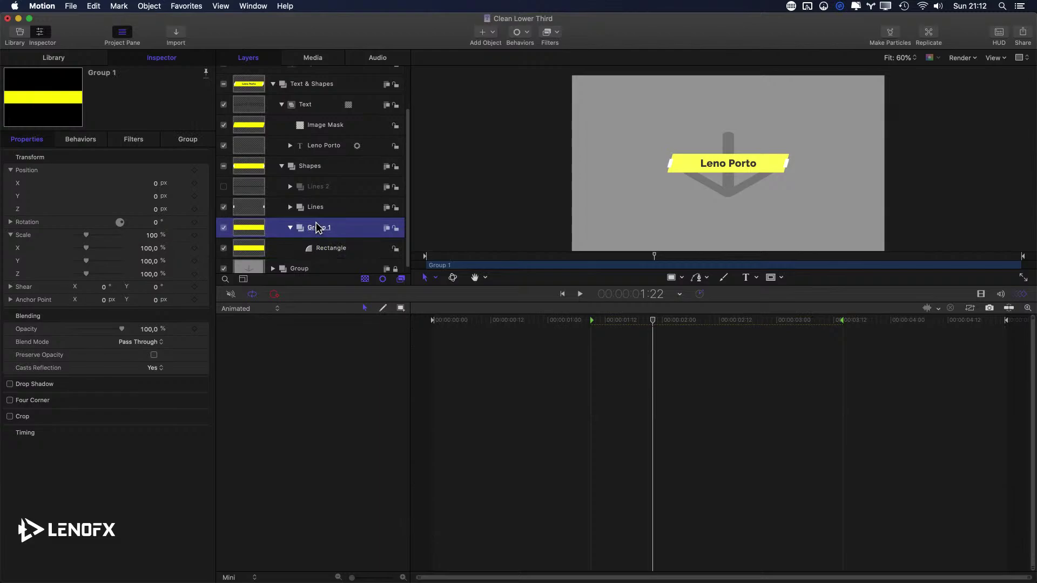
{"action": "double_click", "coordinate": [318, 228]}
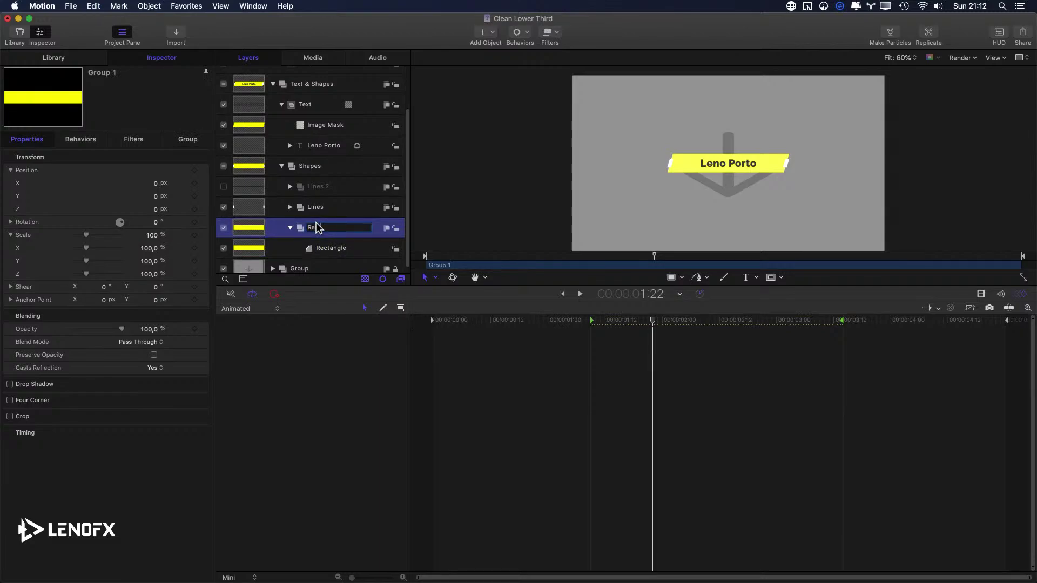
{"action": "type", "text": "Rectangle"}
{"action": "key", "text": "Return"}
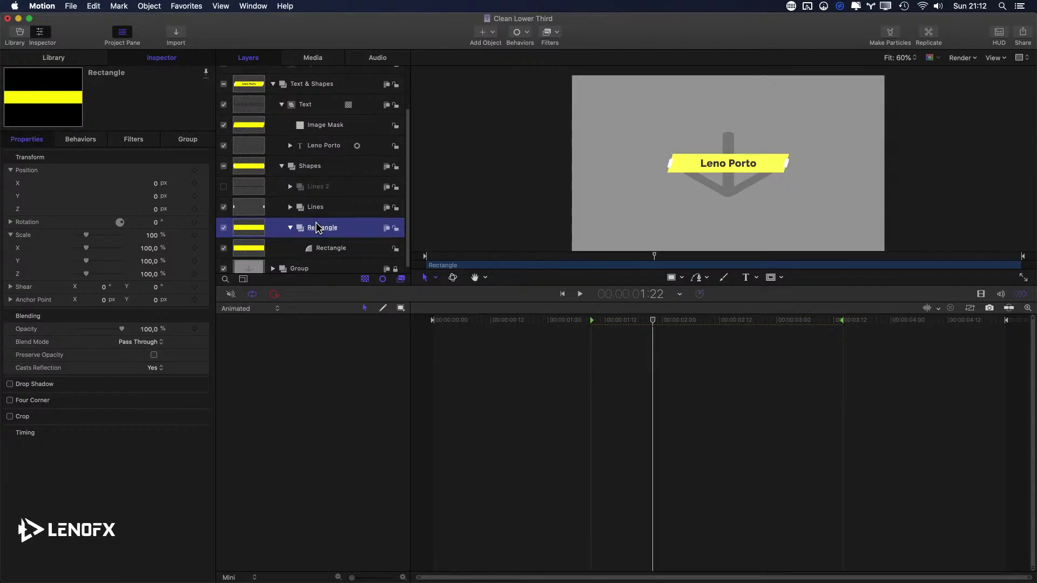
- Lower the Rectangle shape's opacity to 0%, and undo that opacity change
{"action": "left_click", "coordinate": [283, 243]}
{"action": "left_click", "coordinate": [304, 244]}
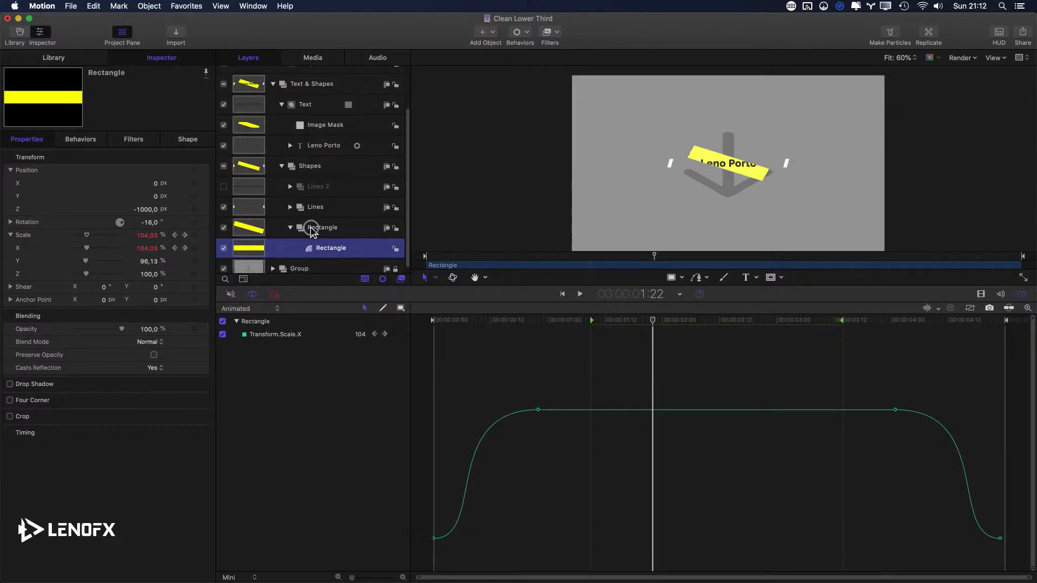
{"action": "left_click", "coordinate": [307, 227]}
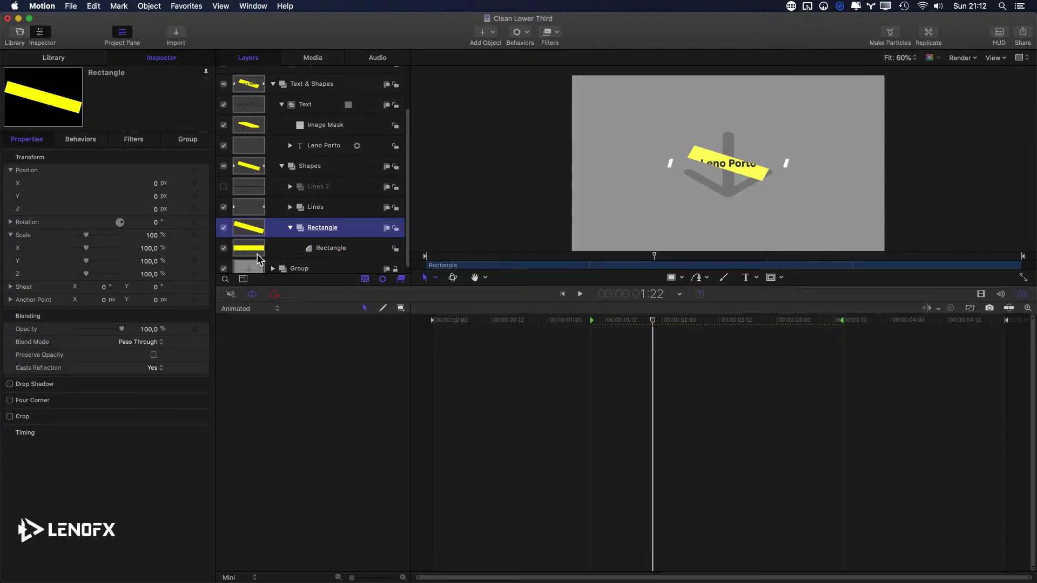
{"action": "left_click", "coordinate": [258, 253]}
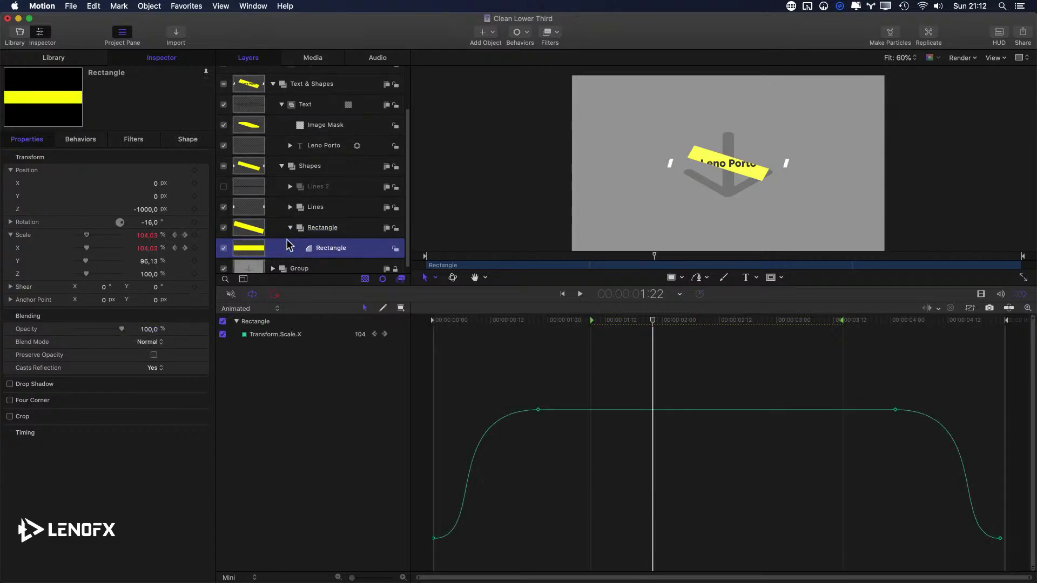
{"action": "left_click_drag", "start_coordinate": [122, 329], "coordinate": [74, 329]}
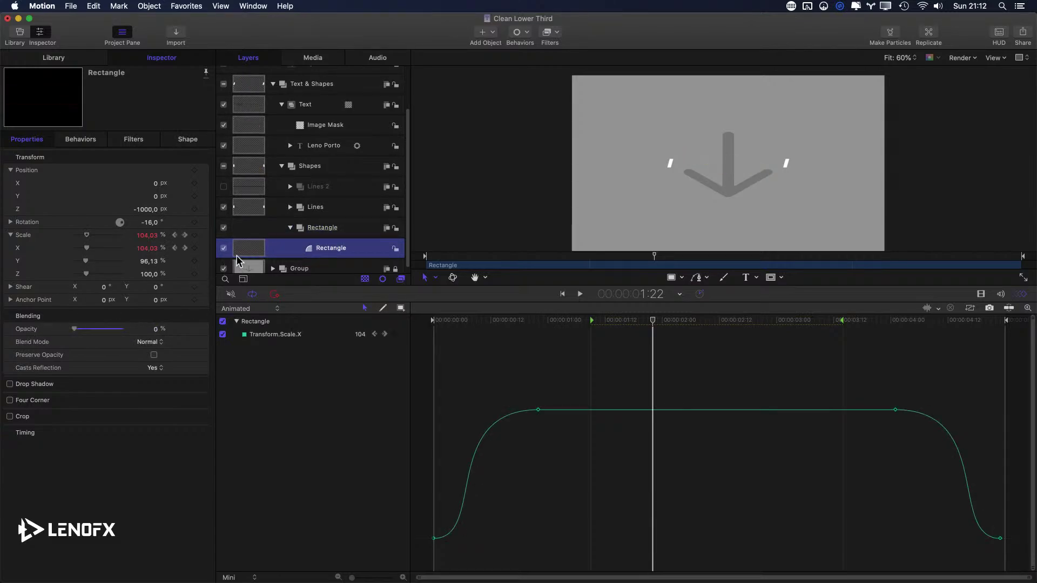
{"action": "key", "text": "super+z"}
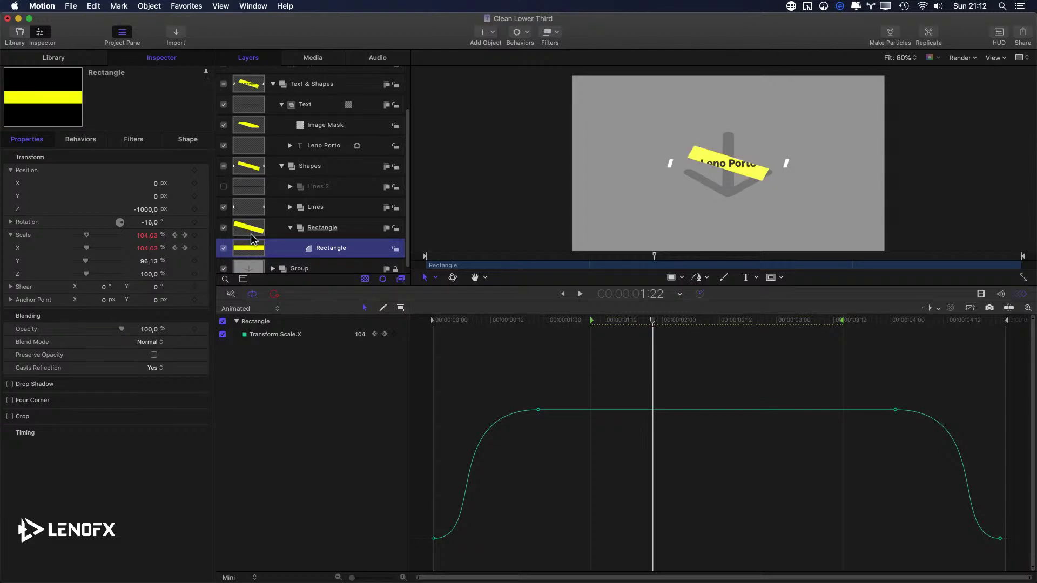
- Lower the Rectangle group's opacity to 0%, and restore it to 100%
{"action": "left_click", "coordinate": [256, 231]}
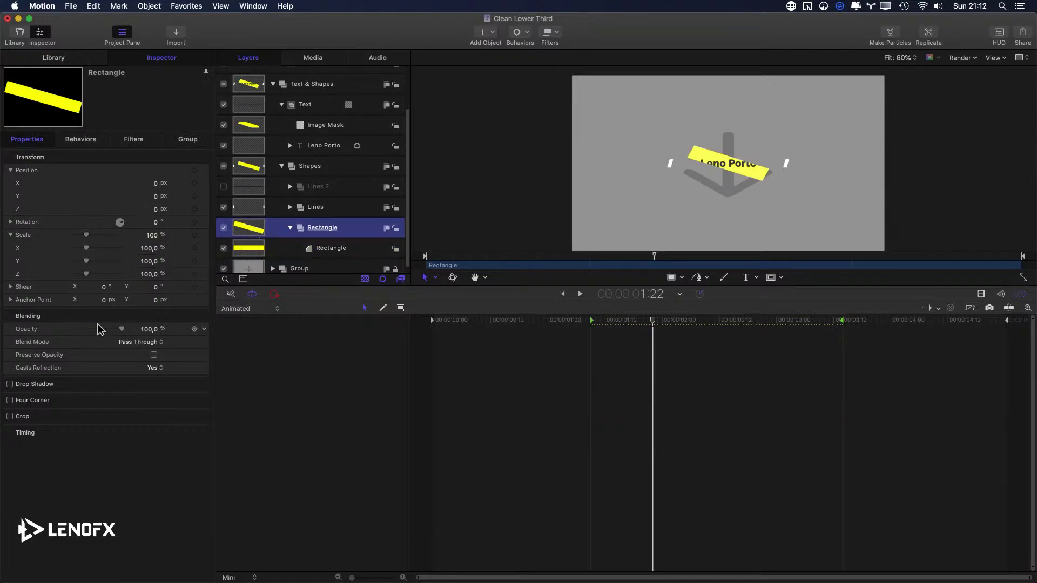
{"action": "left_click_drag", "start_coordinate": [120, 329], "coordinate": [74, 329]}
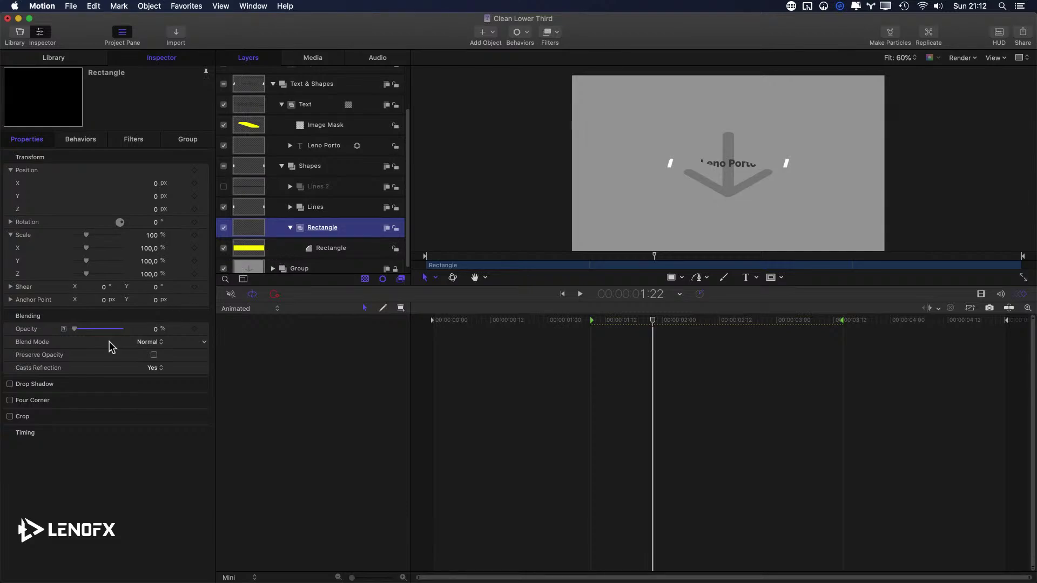
{"action": "left_click_drag", "start_coordinate": [74, 329], "coordinate": [239, 329]}
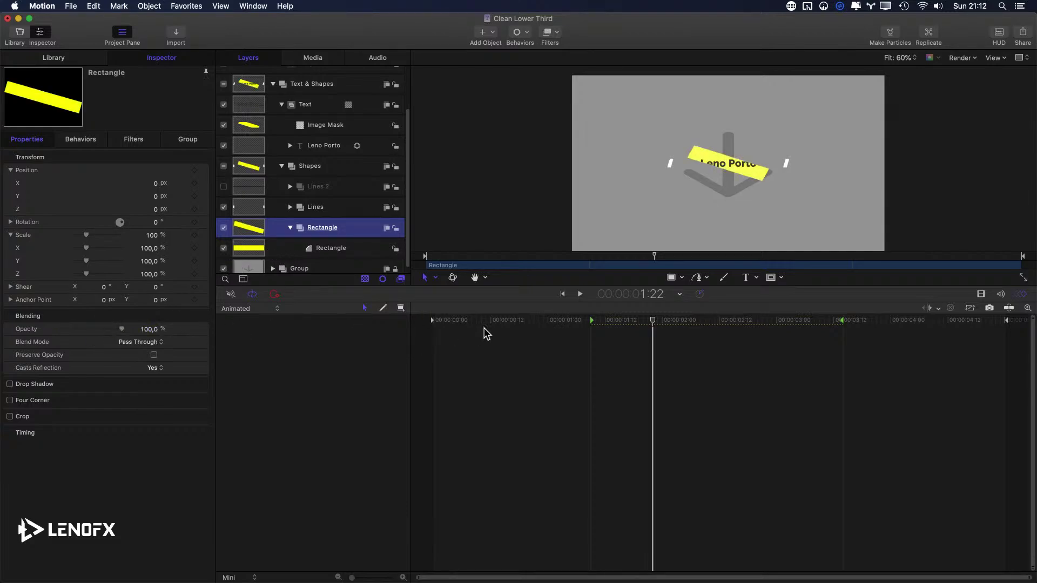
- Set the Rectangle shape's Z rotation to 0° and its Z position to 0 px
{"action": "left_click_drag", "start_coordinate": [595, 341], "coordinate": [745, 359]}
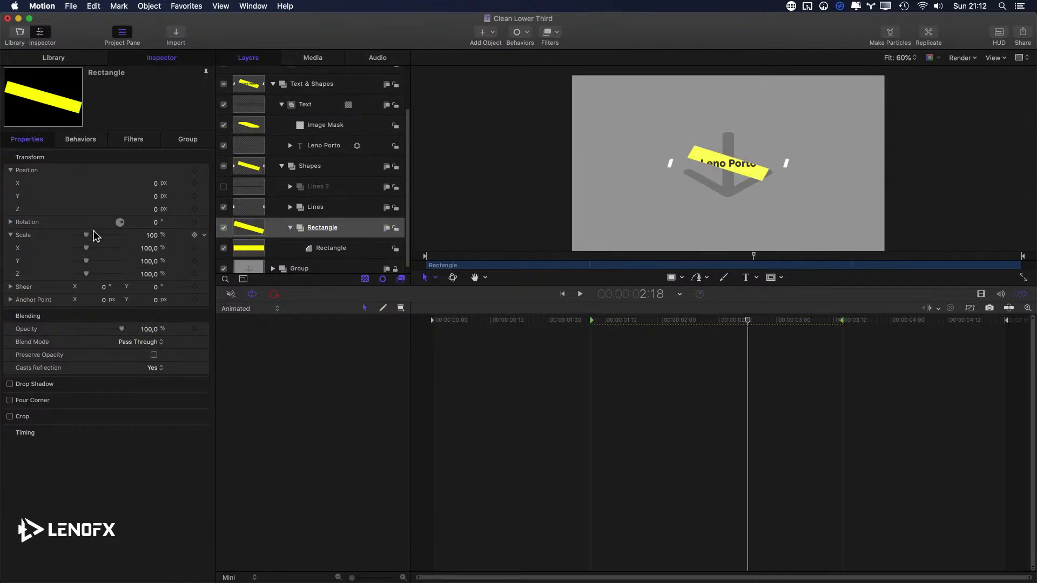
{"action": "left_click", "coordinate": [10, 222]}
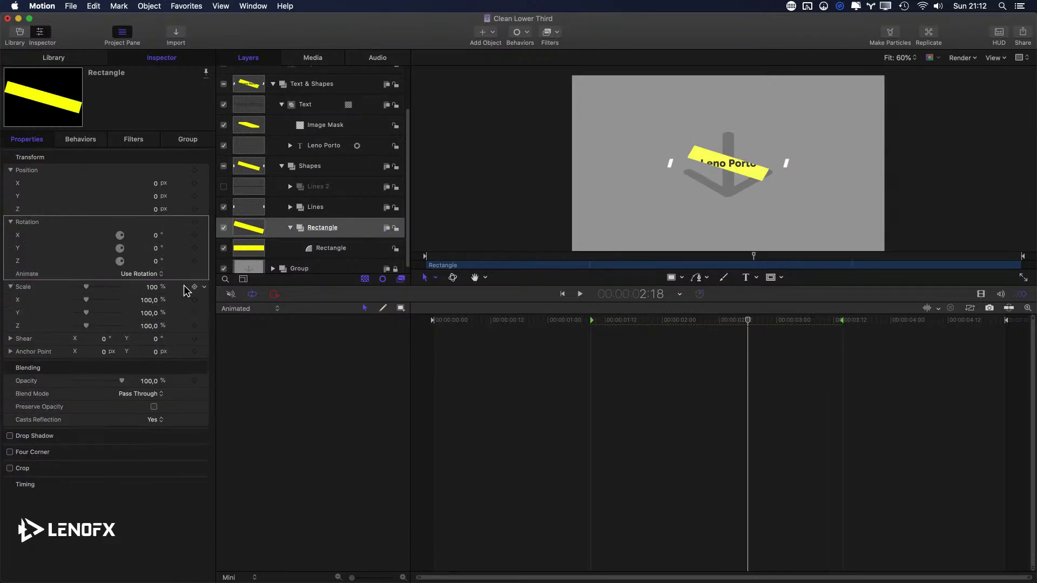
{"action": "left_click", "coordinate": [309, 252]}
{"action": "left_click", "coordinate": [149, 262]}
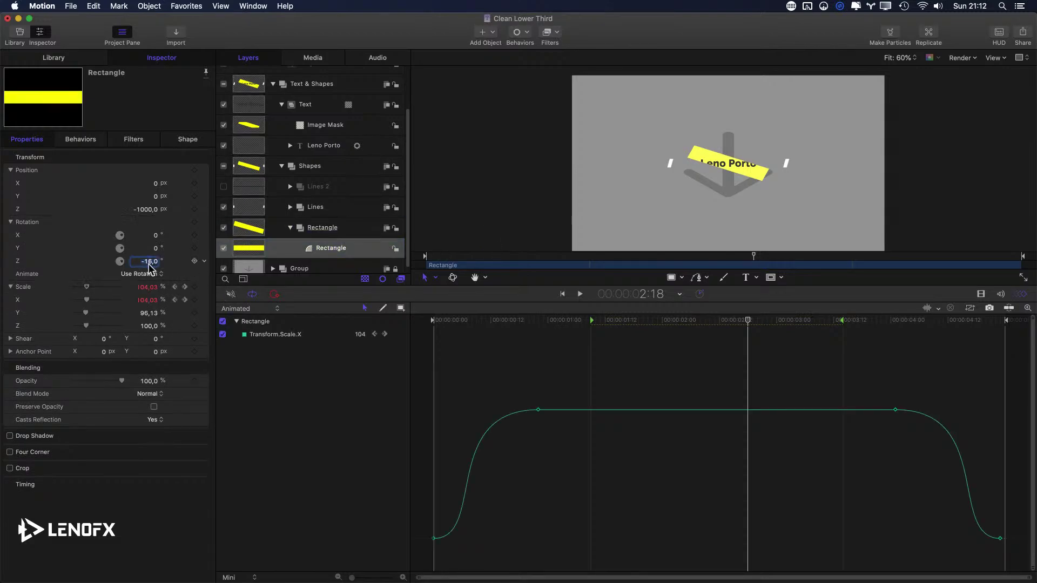
{"action": "type", "text": "0"}
{"action": "key", "text": "Return"}
{"action": "left_click", "coordinate": [152, 210]}
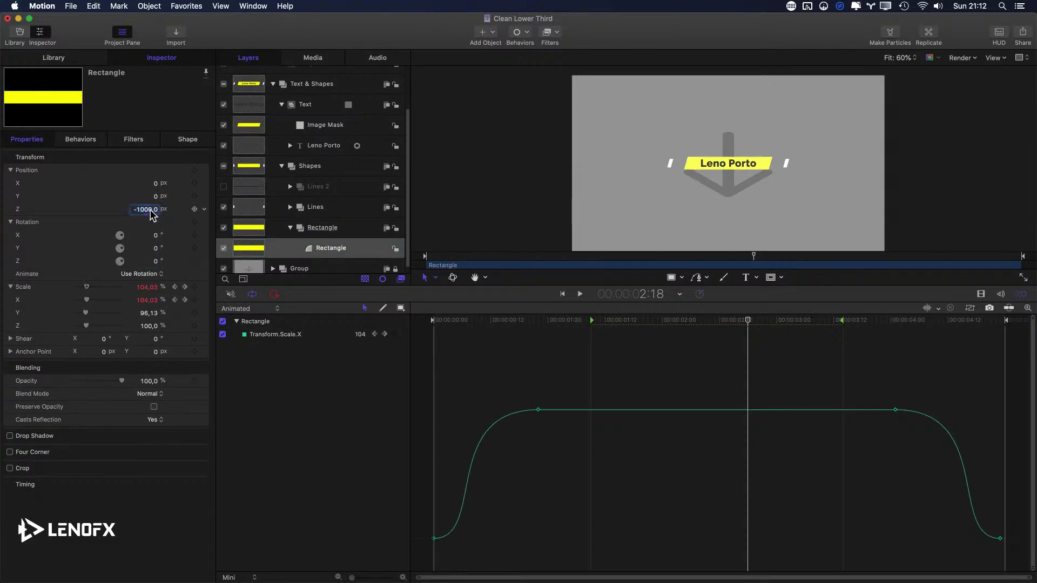
{"action": "type", "text": "0"}
{"action": "key", "text": "Return"}
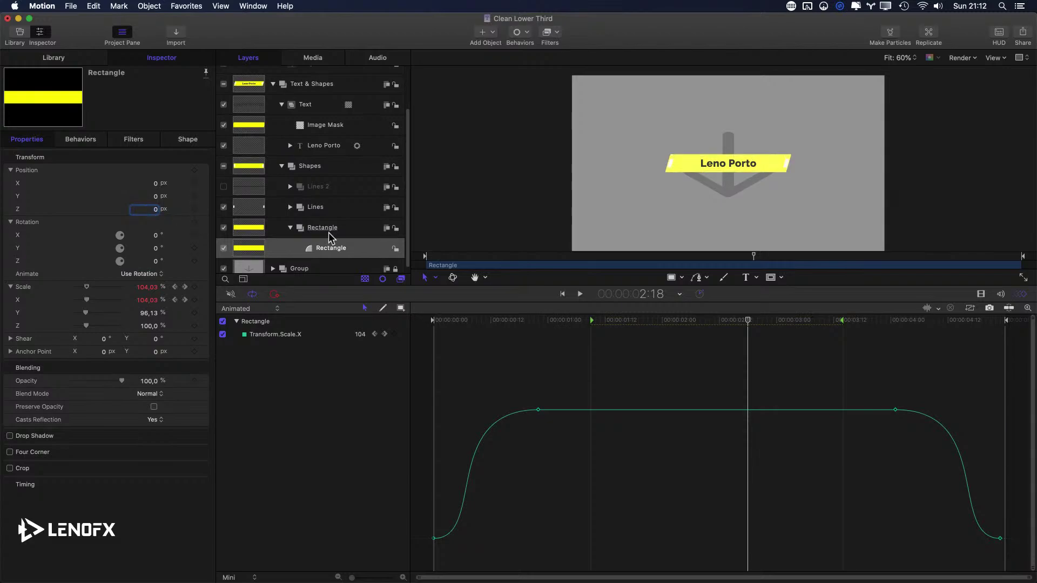
- Set the Rectangle shape's Scale Y to 100% and both upper Scale X keyframes to 100
{"action": "left_click", "coordinate": [146, 314]}
{"action": "type", "text": "100"}
{"action": "key", "text": "Return"}
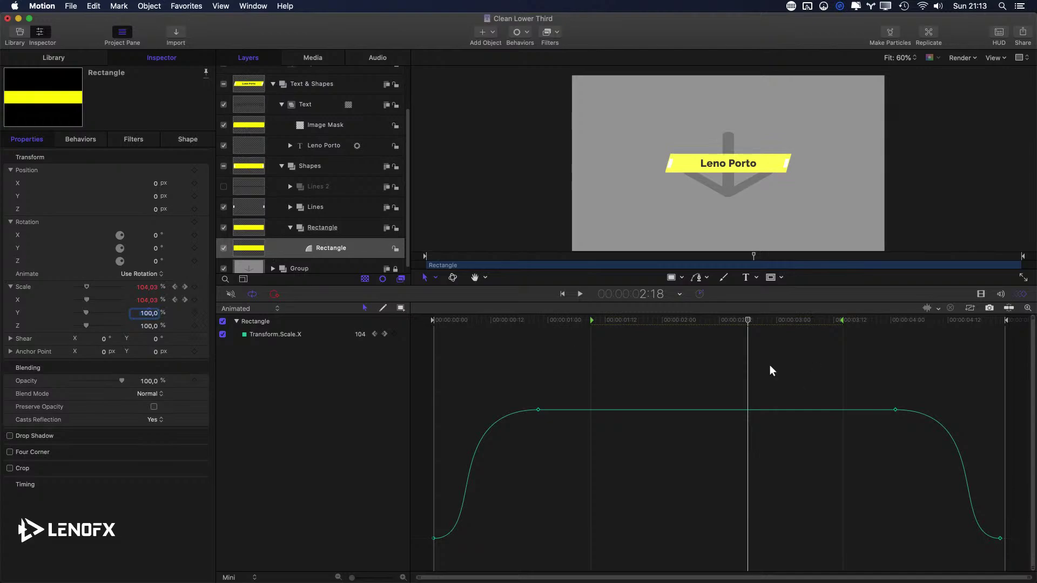
{"action": "left_click_drag", "start_coordinate": [896, 410], "coordinate": [895, 415]}
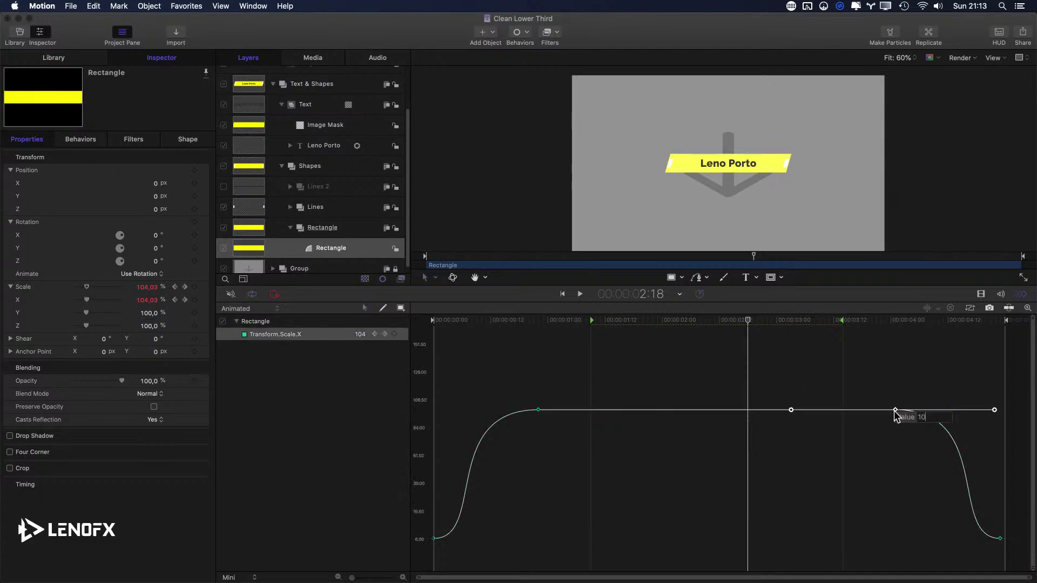
{"action": "left_click_drag", "start_coordinate": [538, 411], "coordinate": [537, 414]}
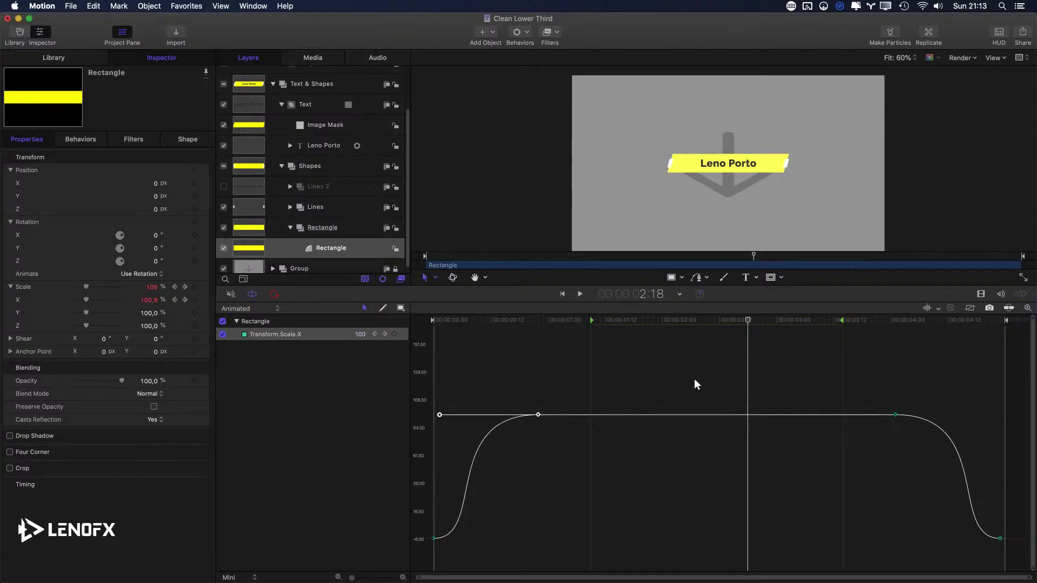
- Scrub through the timeline and play back the title to check the rectangle's scale animation
{"action": "left_click_drag", "start_coordinate": [692, 322], "coordinate": [730, 324]}
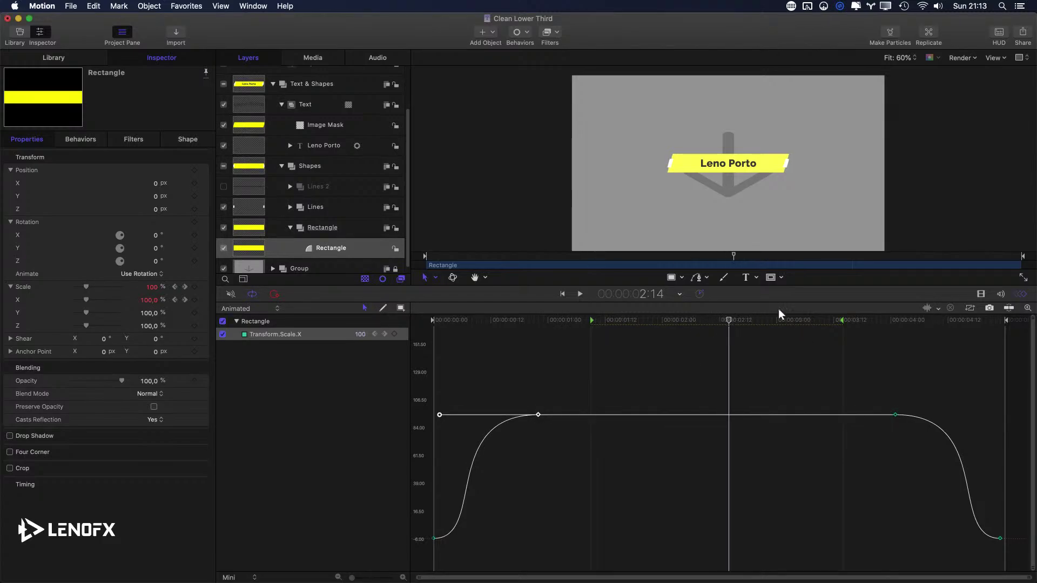
{"action": "left_click_drag", "start_coordinate": [557, 322], "coordinate": [886, 398]}
{"action": "left_click", "coordinate": [654, 178]}
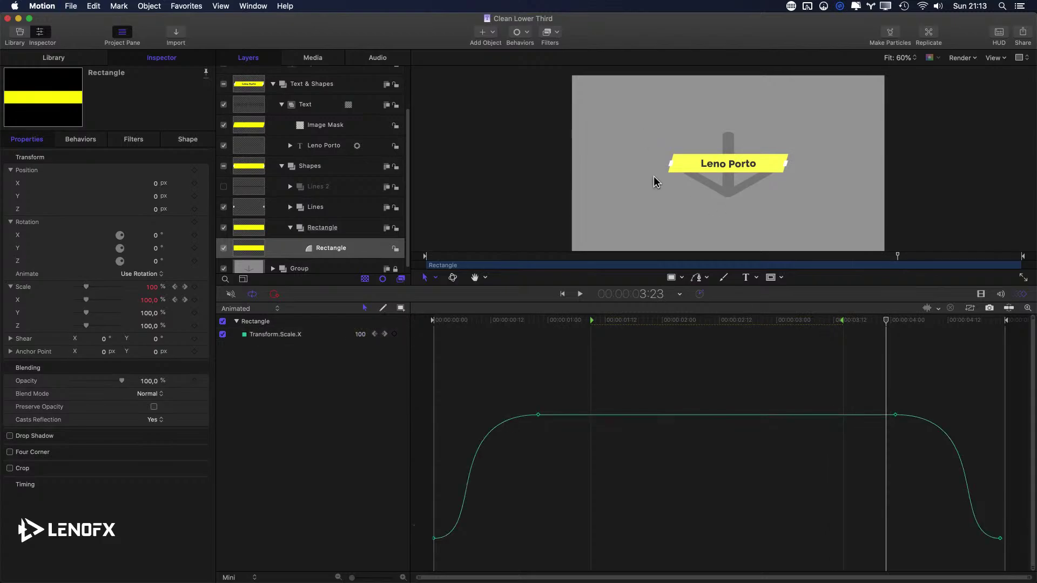
{"action": "key", "text": "space"}
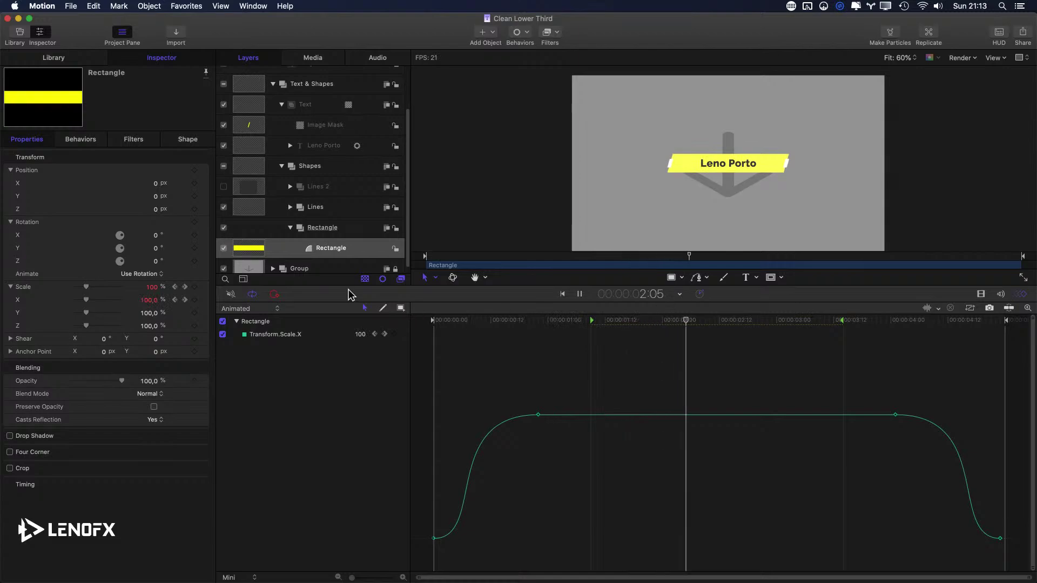
- Publish the Rectangle group's Opacity and place it directly below Shape Color in the published parameters
{"action": "key", "text": "space"}
{"action": "left_click", "coordinate": [313, 228]}
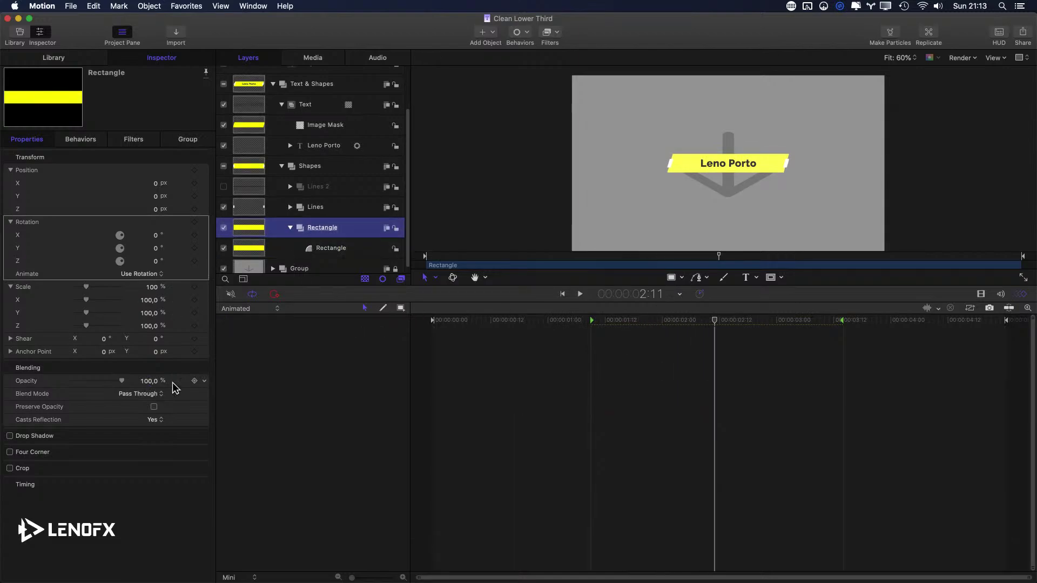
{"action": "left_click", "coordinate": [202, 382]}
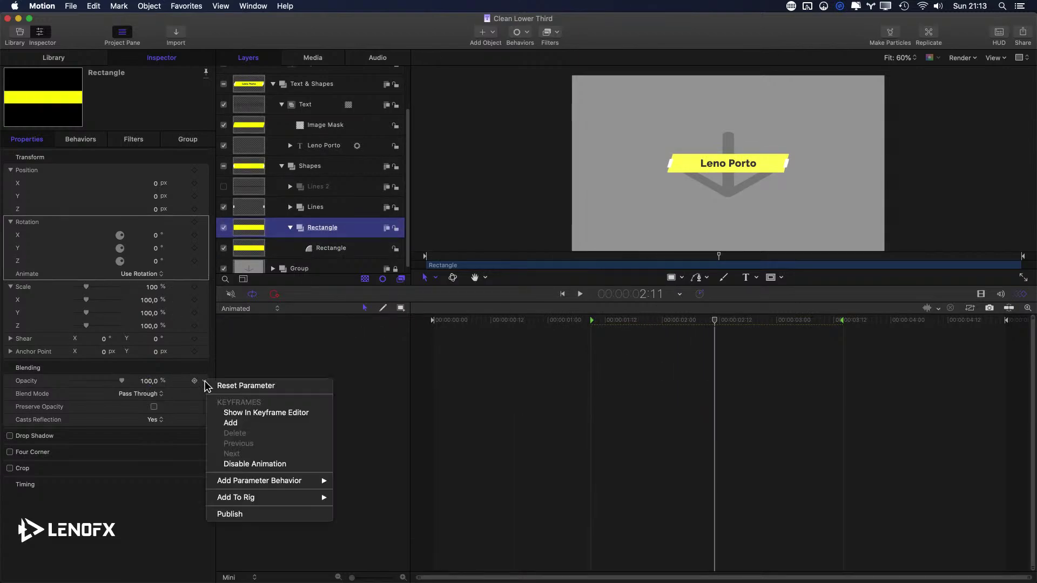
{"action": "left_click", "coordinate": [275, 513]}
{"action": "key", "text": "super+shift+a"}
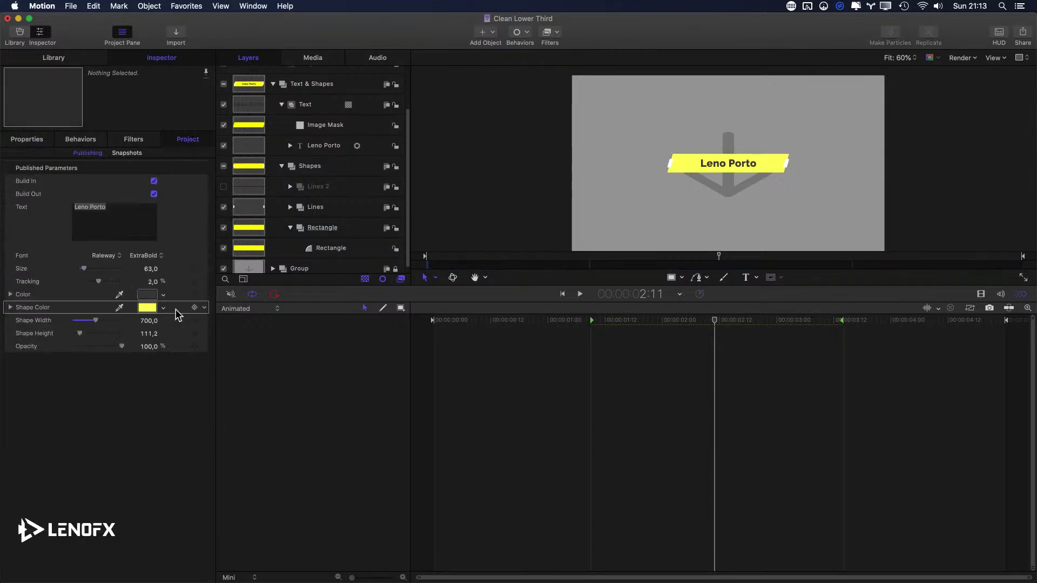
{"action": "left_click_drag", "start_coordinate": [33, 346], "coordinate": [50, 321]}
{"action": "left_click_drag", "start_coordinate": [119, 321], "coordinate": [229, 342]}
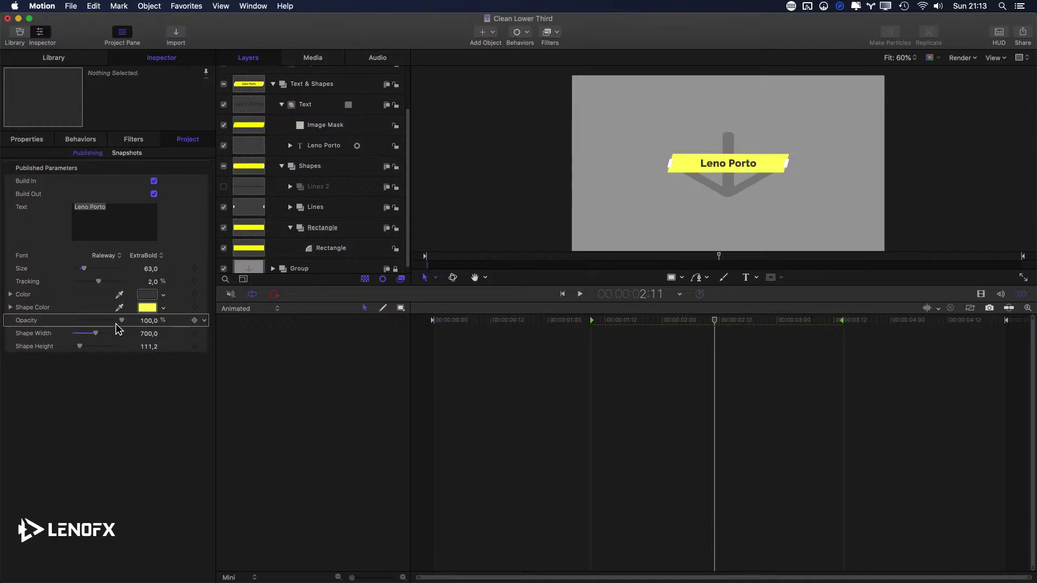
{"action": "left_click_drag", "start_coordinate": [116, 324], "coordinate": [274, 348]}
- Publish the Brush Color, Width and Brush Opacity outline parameters of the Line L shape in the Lines group
{"action": "key", "text": "super+7"}
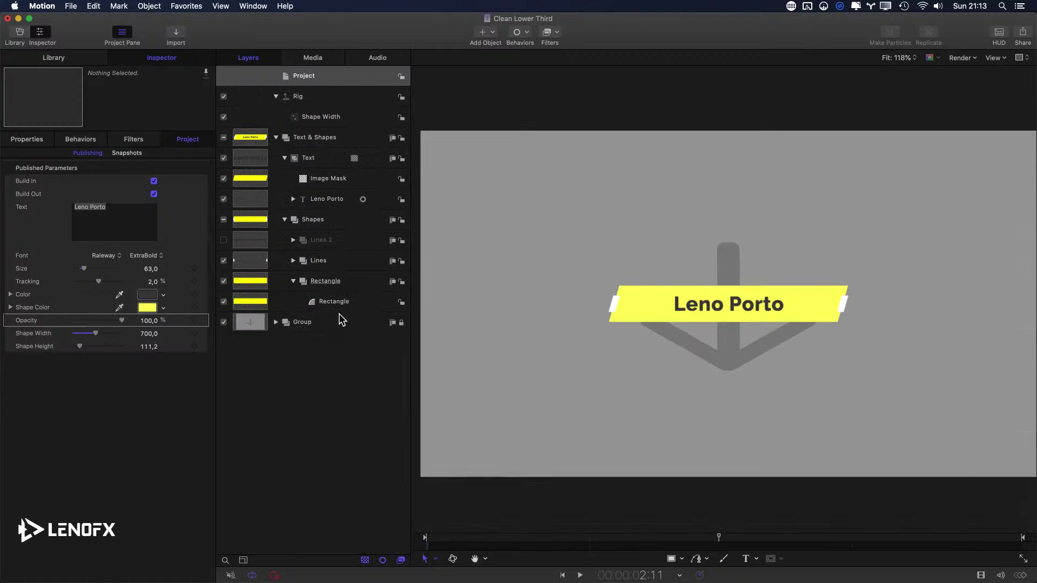
{"action": "left_click", "coordinate": [292, 263]}
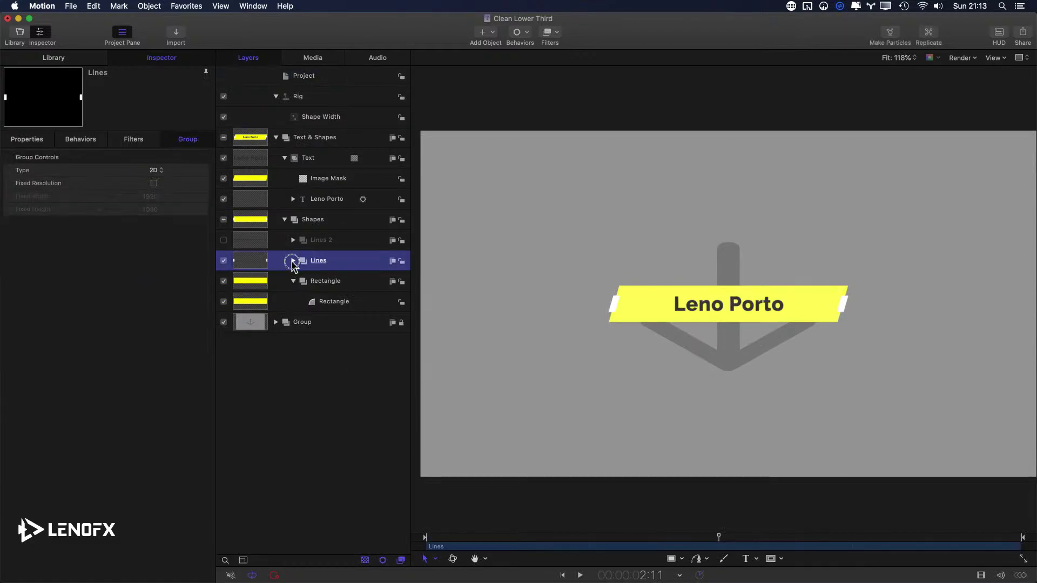
{"action": "left_click", "coordinate": [293, 261]}
{"action": "left_click", "coordinate": [334, 304]}
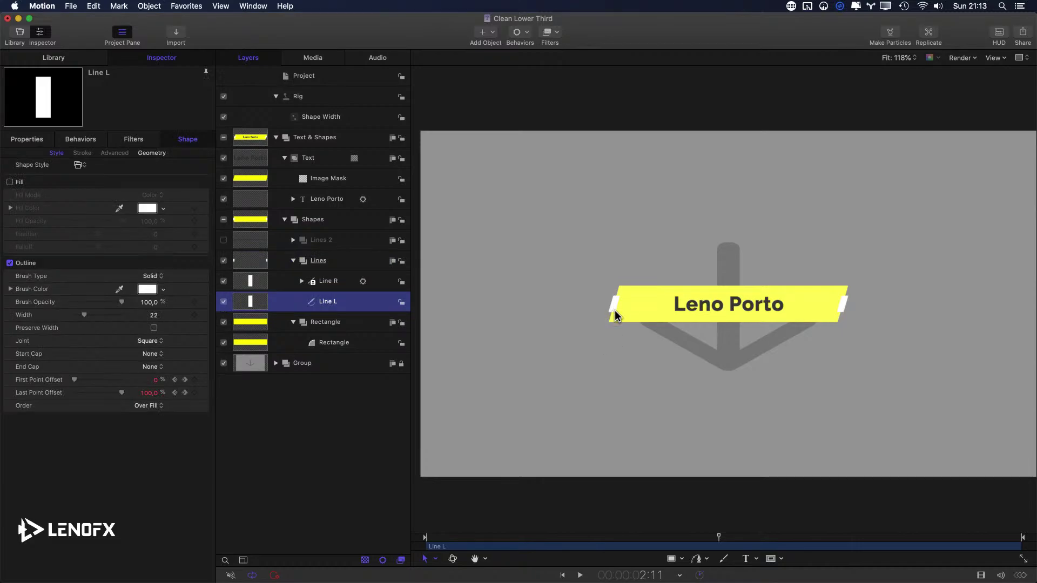
{"action": "left_click", "coordinate": [204, 290]}
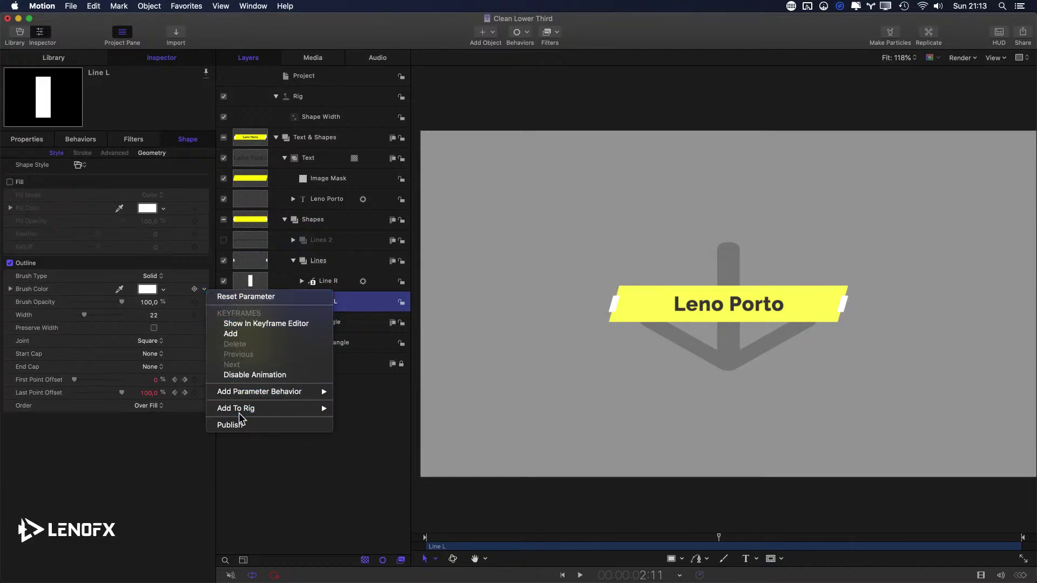
{"action": "left_click", "coordinate": [203, 317]}
{"action": "left_click", "coordinate": [204, 315]}
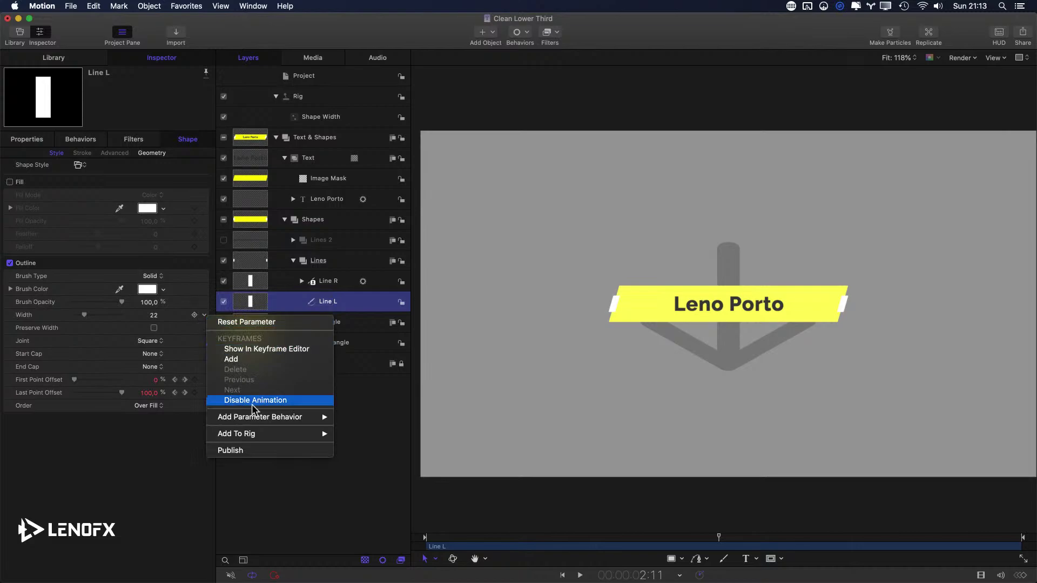
{"action": "left_click", "coordinate": [248, 451]}
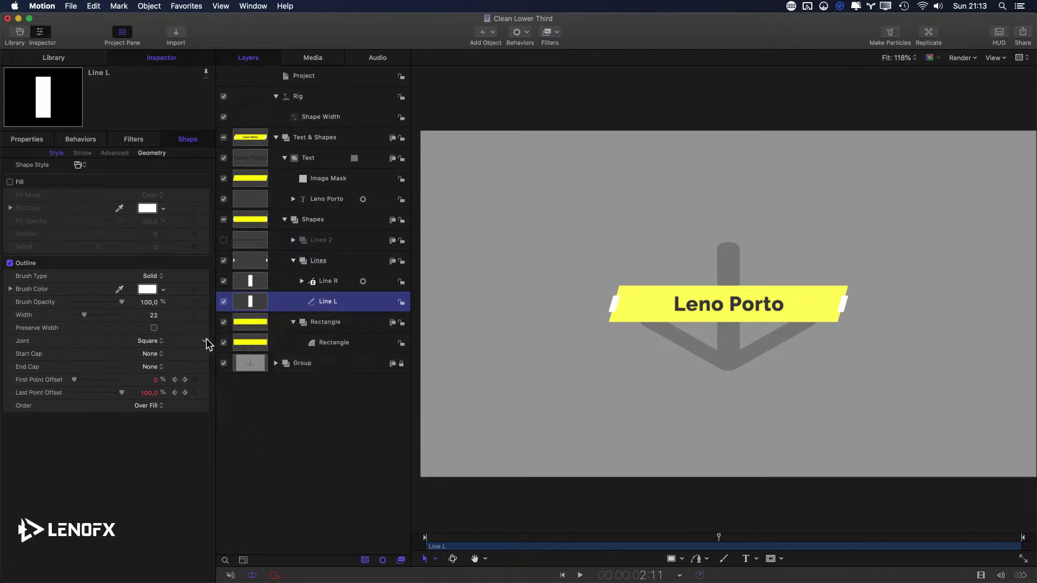
{"action": "left_click", "coordinate": [201, 308]}
{"action": "left_click", "coordinate": [247, 435]}
- Publish the Scale Y parameter of the Lines group
{"action": "key", "text": "F1"}
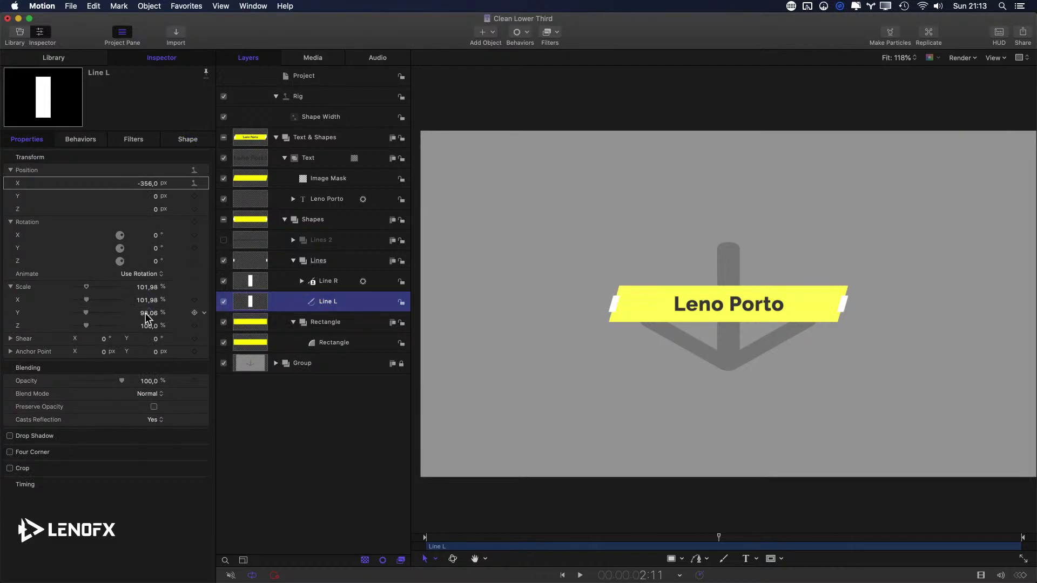
{"action": "left_click_drag", "start_coordinate": [146, 317], "coordinate": [145, 316]}
{"action": "key", "text": "super+z"}
{"action": "left_click", "coordinate": [319, 261]}
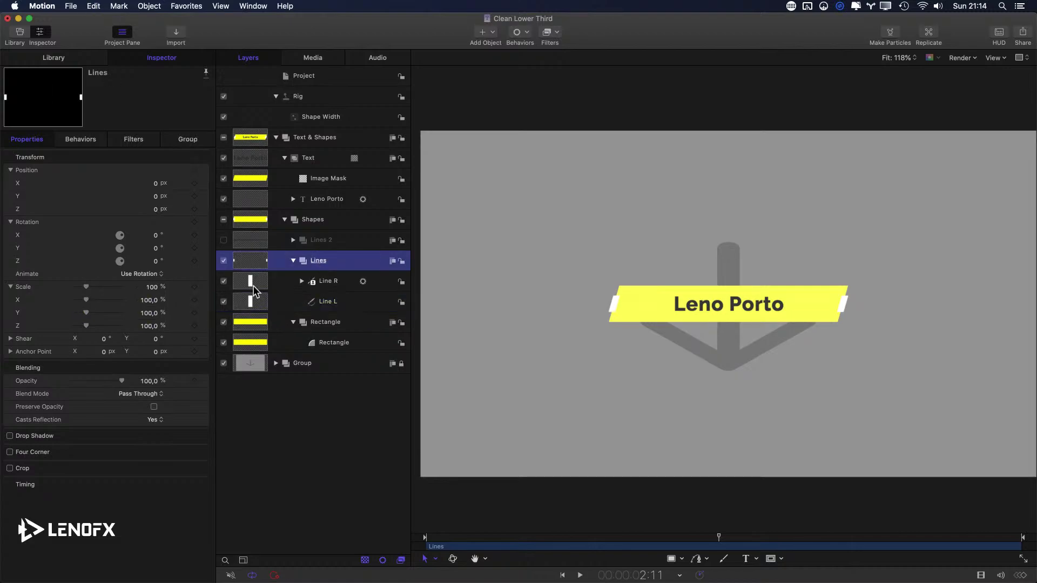
{"action": "left_click_drag", "start_coordinate": [146, 317], "coordinate": [155, 319]}
{"action": "left_click", "coordinate": [203, 313]}
{"action": "left_click", "coordinate": [228, 446]}
- Rename the published Brush Color parameter to Line Color and the published Width parameter to Line Width
{"action": "left_click", "coordinate": [302, 76]}
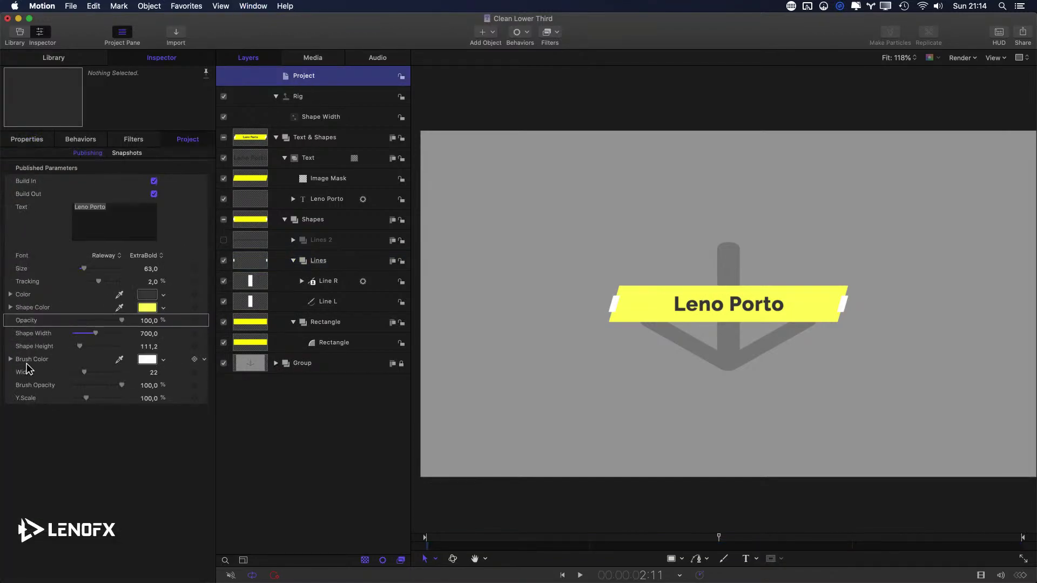
{"action": "left_click", "coordinate": [30, 360]}
{"action": "left_click", "coordinate": [31, 359]}
{"action": "left_click", "coordinate": [33, 356]}
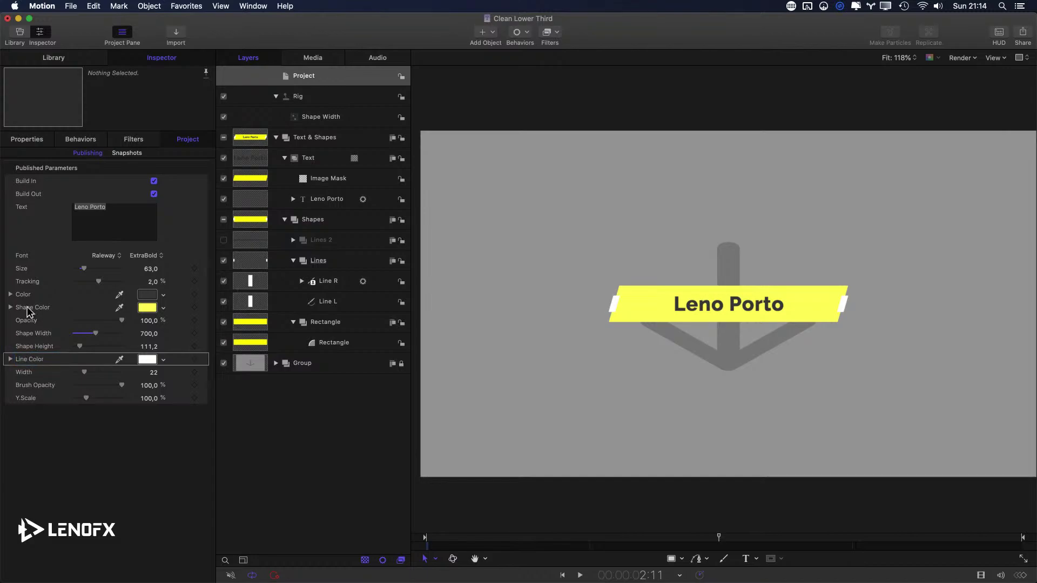
{"action": "left_click", "coordinate": [25, 376]}
{"action": "left_click", "coordinate": [23, 373]}
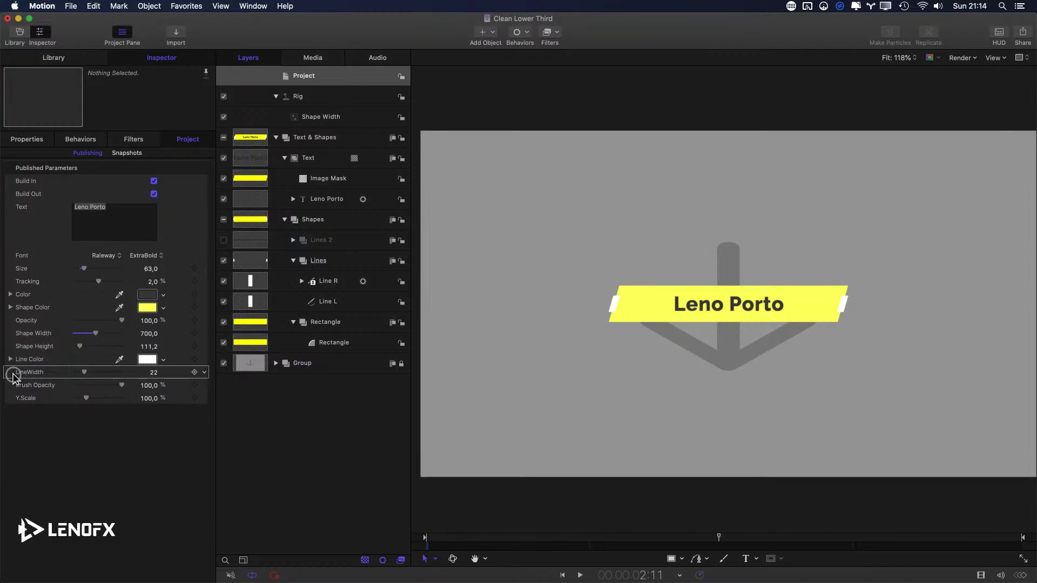
{"action": "left_click", "coordinate": [30, 372]}
- Rename the published Brush Opacity parameter to Line Opacity and the Y.Scale parameter to Line Y.Scale
{"action": "double_click", "coordinate": [44, 386]}
{"action": "type", "text": "Line Opacity"}
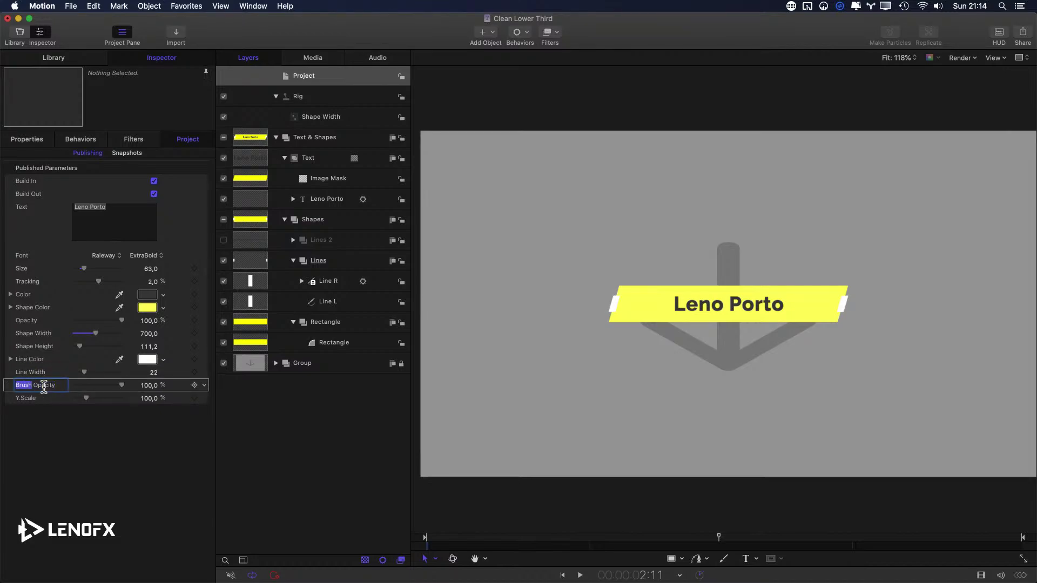
{"action": "key", "text": "Return"}
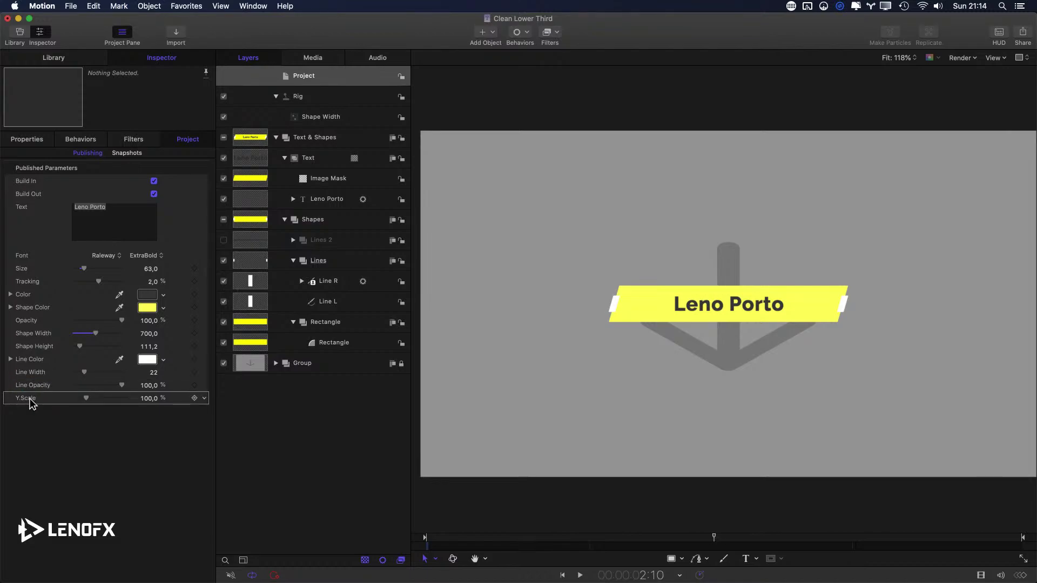
{"action": "double_click", "coordinate": [30, 400]}
- Play back the title and try out the published line color, width and Y scale controls, undoing the changes
{"action": "left_click", "coordinate": [456, 539]}
{"action": "key", "text": "space"}
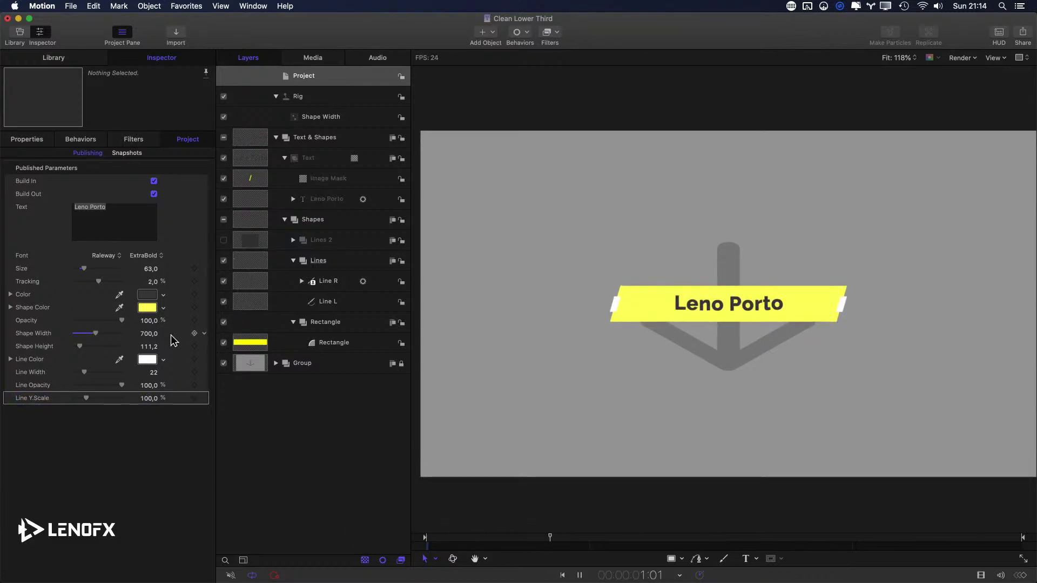
{"action": "left_click", "coordinate": [163, 359]}
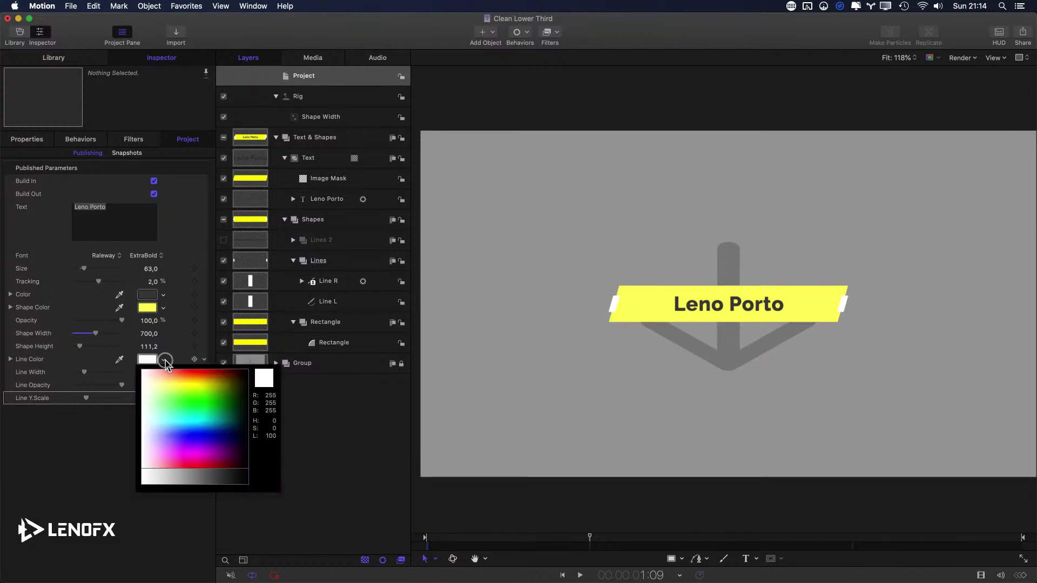
{"action": "left_click", "coordinate": [211, 417]}
{"action": "left_click_drag", "start_coordinate": [210, 418], "coordinate": [205, 373]}
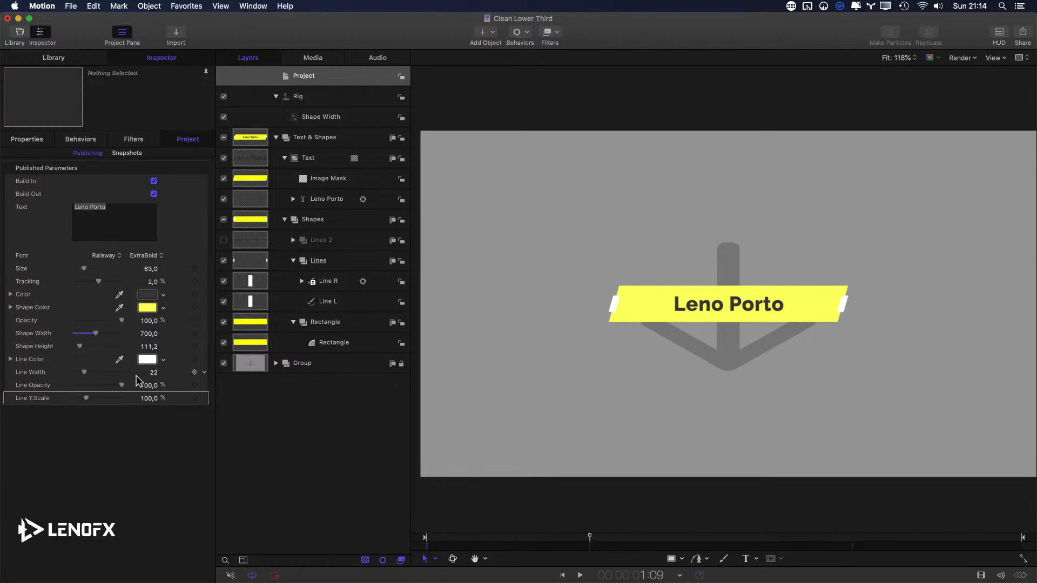
{"action": "left_click", "coordinate": [163, 361]}
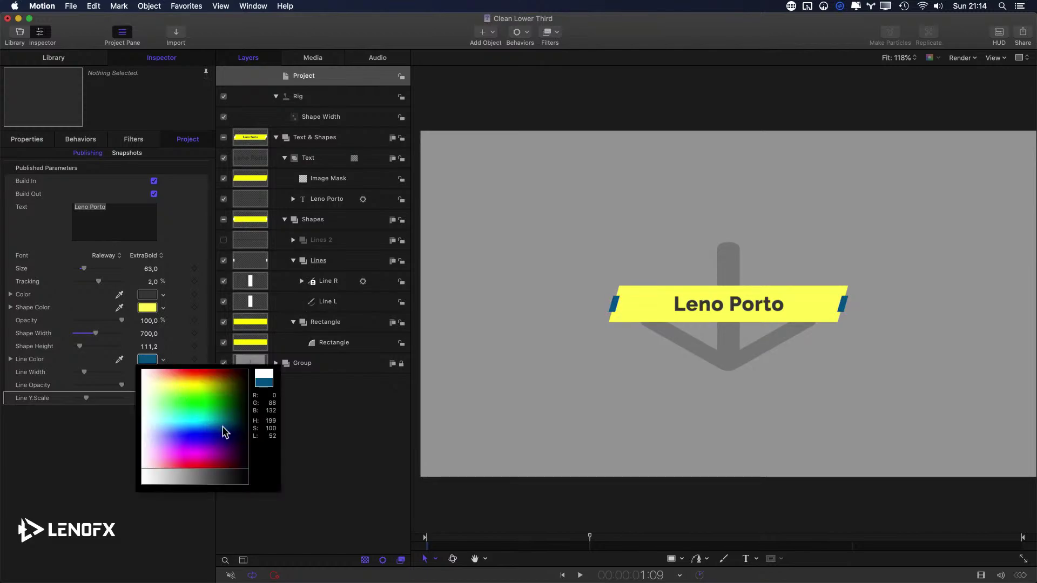
{"action": "left_click", "coordinate": [12, 491]}
{"action": "left_click", "coordinate": [120, 385]}
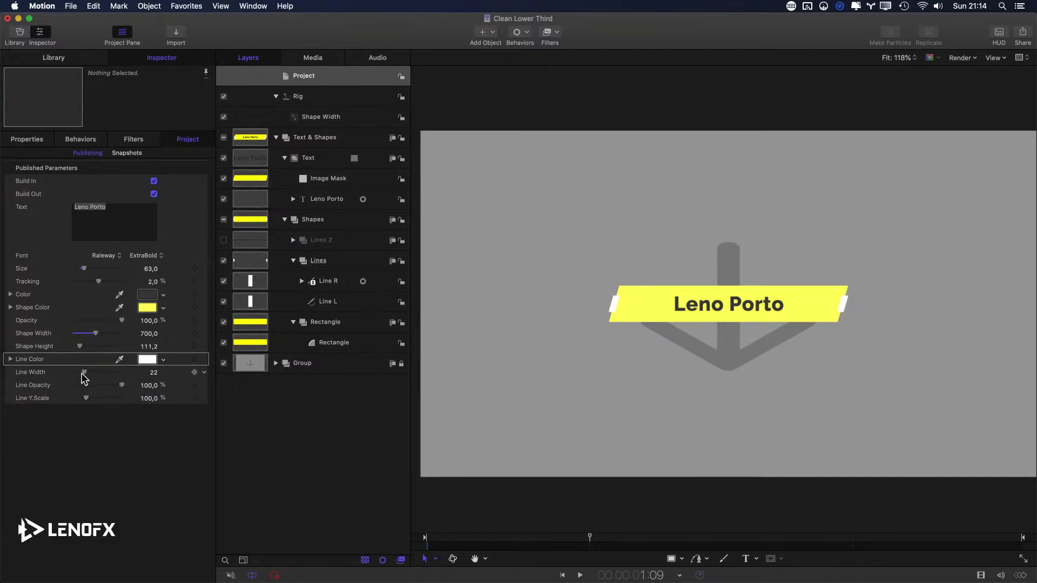
{"action": "left_click_drag", "start_coordinate": [84, 373], "coordinate": [87, 398]}
{"action": "key", "text": "super+z"}
- Rename the published Line Y.Scale parameter to Line Height and save the project
{"action": "double_click", "coordinate": [38, 398]}
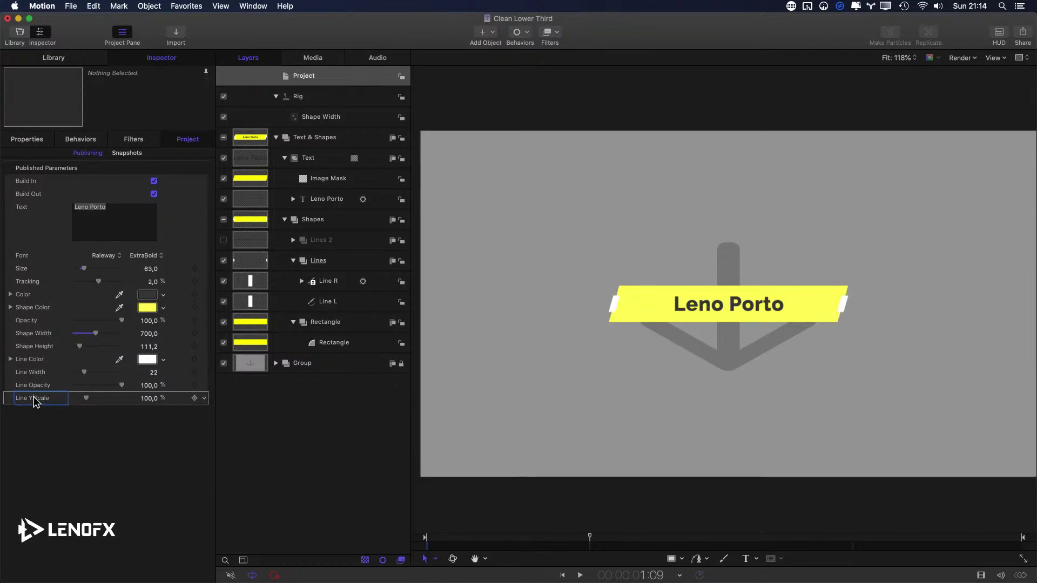
{"action": "key", "text": "BackSpace"}
{"action": "key", "text": "super+s"}
- Try a Shear X of 0° on the Shapes group, restore 16°, and publish the Shear X parameter
{"action": "left_click", "coordinate": [325, 263]}
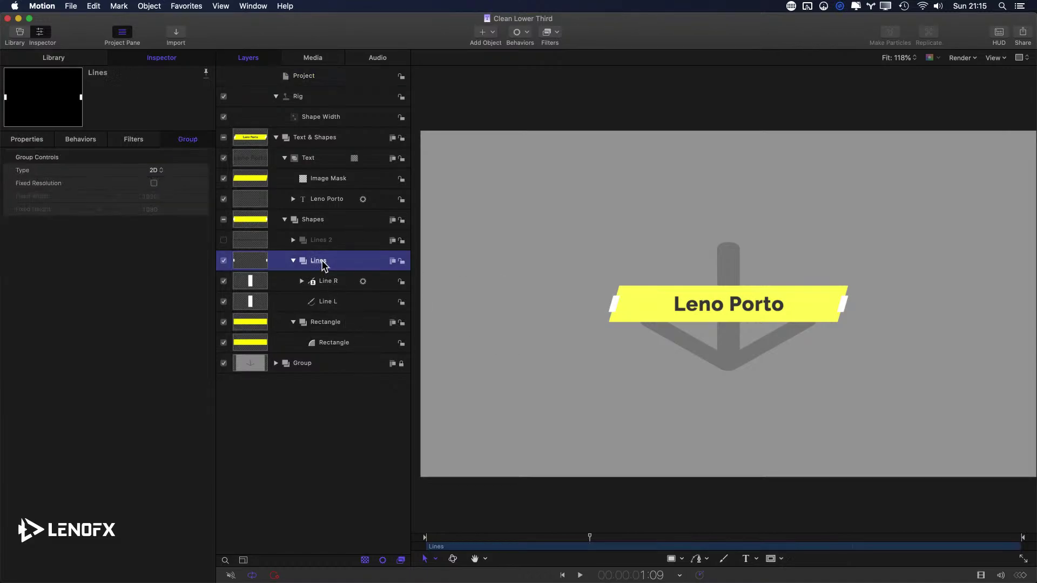
{"action": "left_click", "coordinate": [320, 221]}
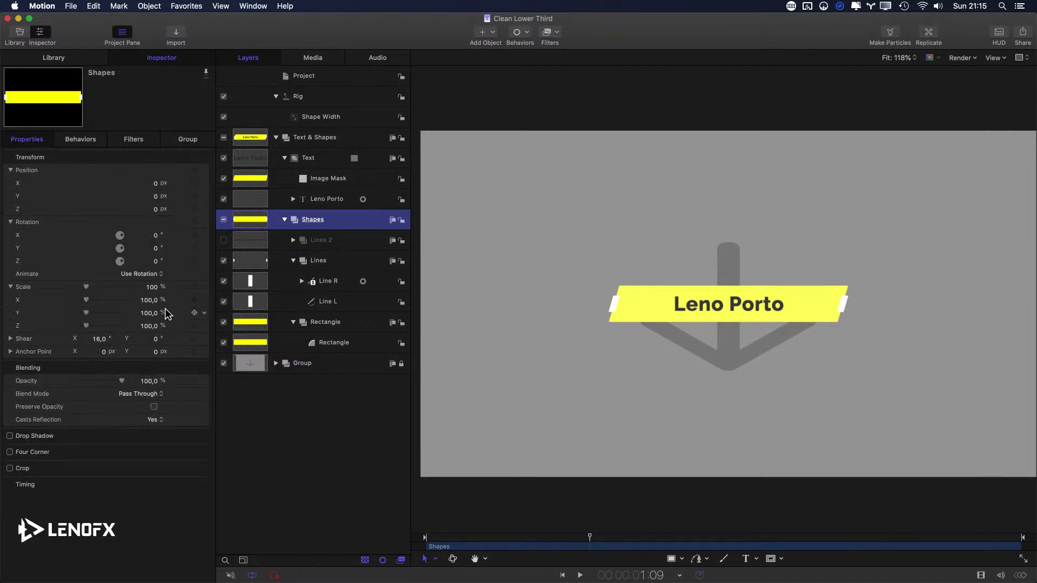
{"action": "left_click", "coordinate": [293, 262]}
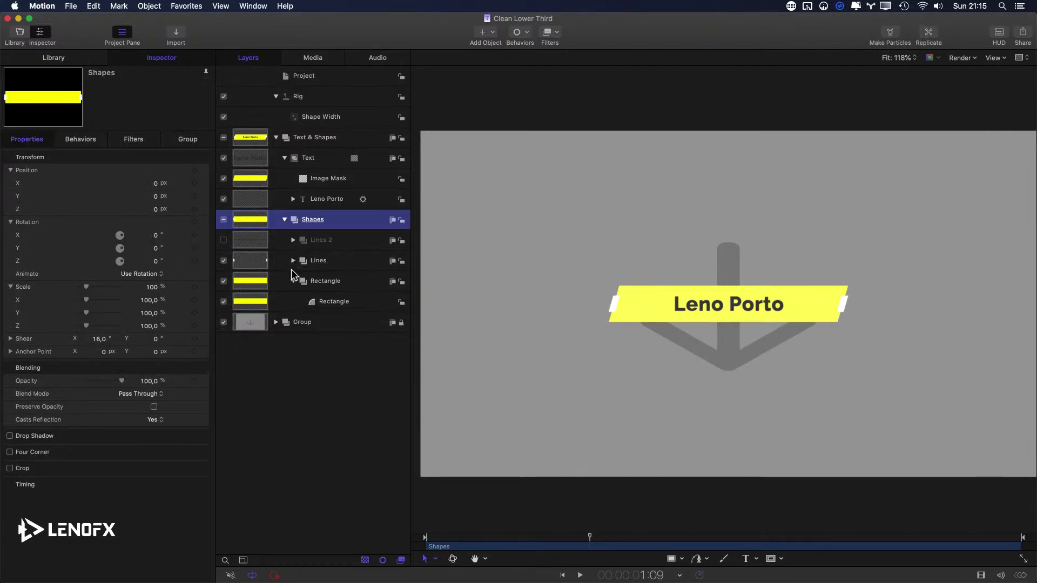
{"action": "left_click", "coordinate": [293, 281]}
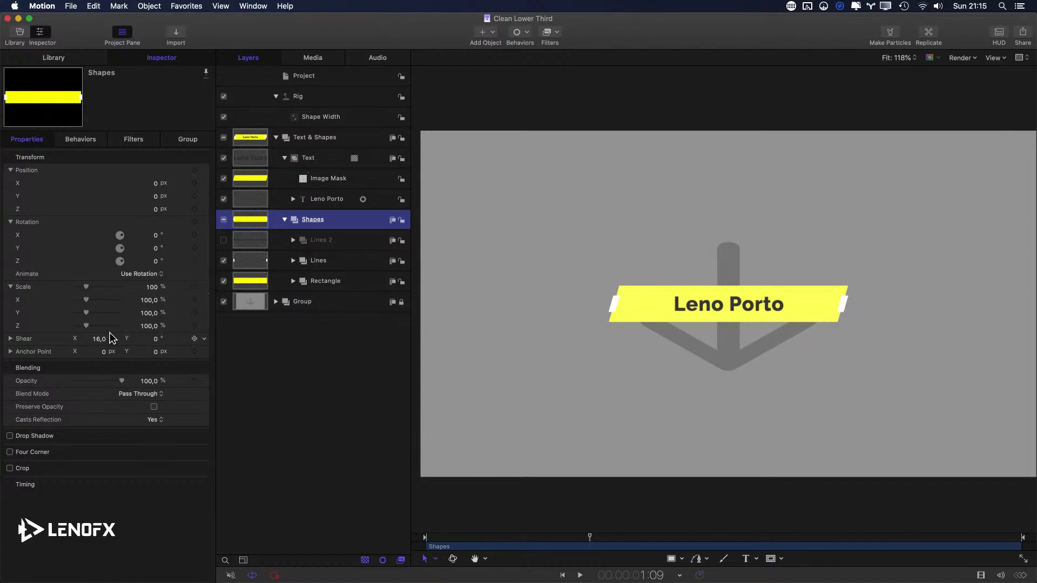
{"action": "left_click", "coordinate": [11, 340]}
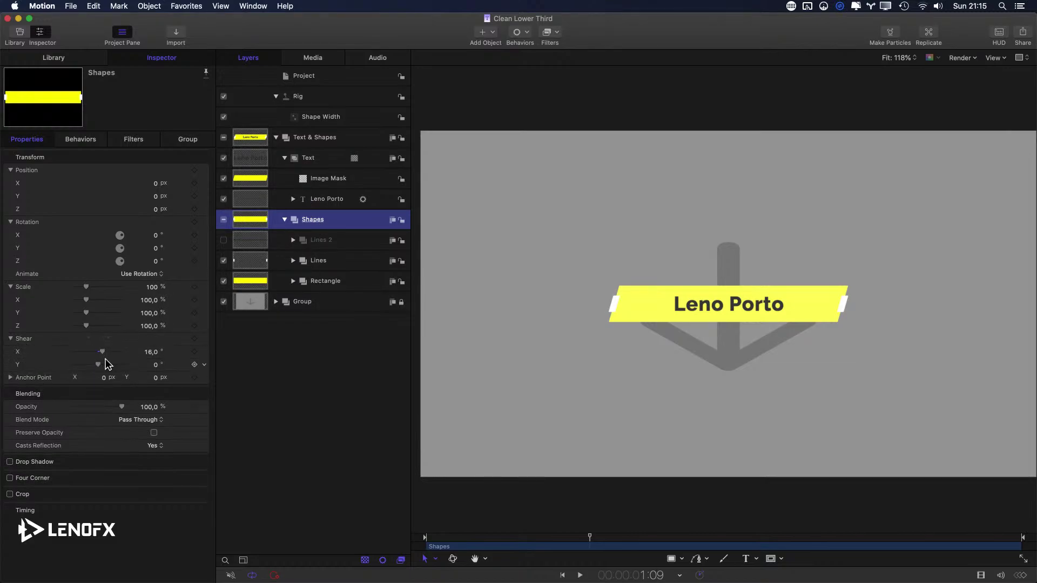
{"action": "left_click", "coordinate": [155, 352]}
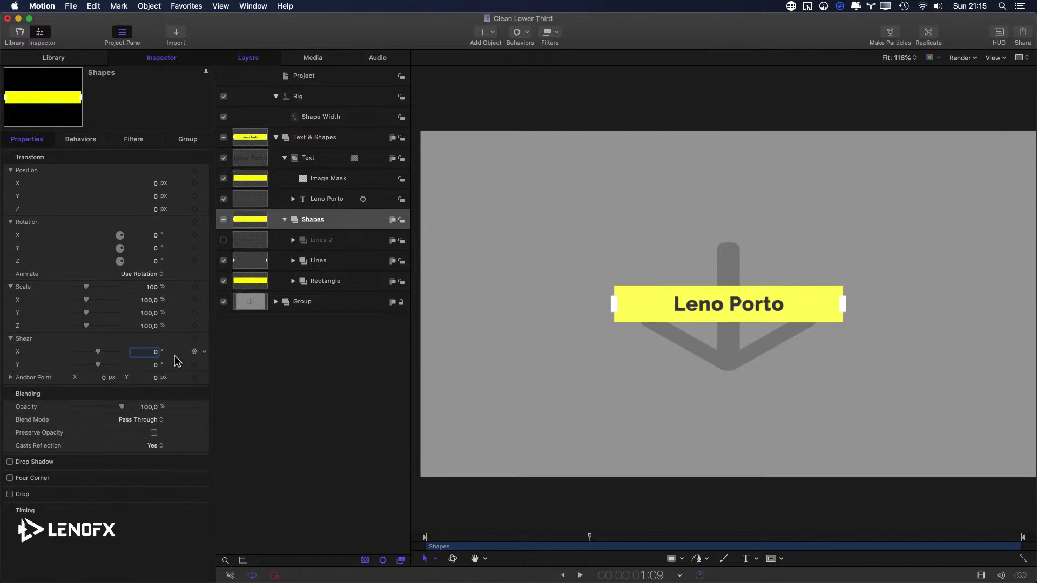
{"action": "left_click", "coordinate": [205, 354]}
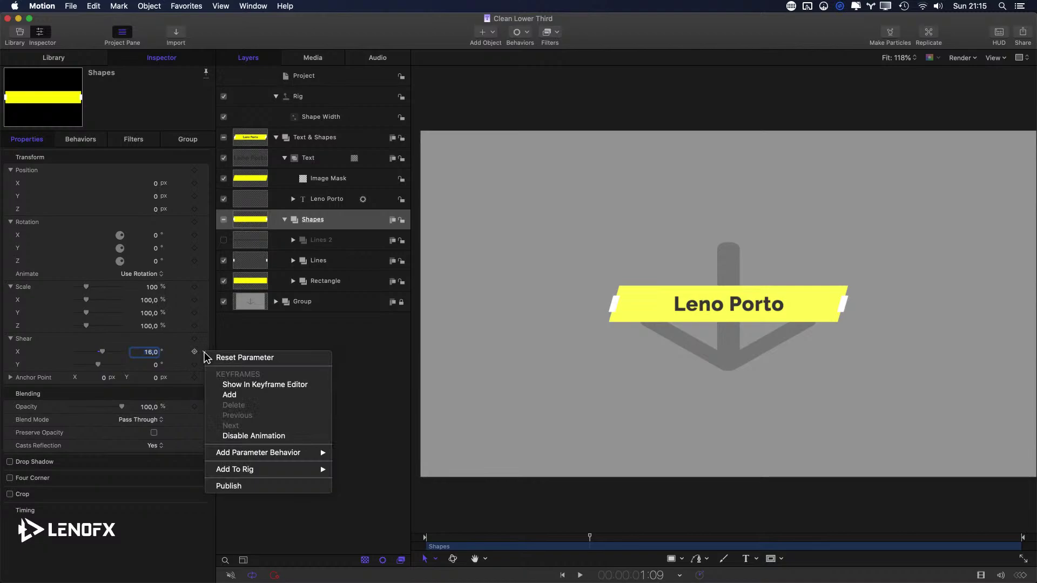
{"action": "left_click", "coordinate": [252, 487]}
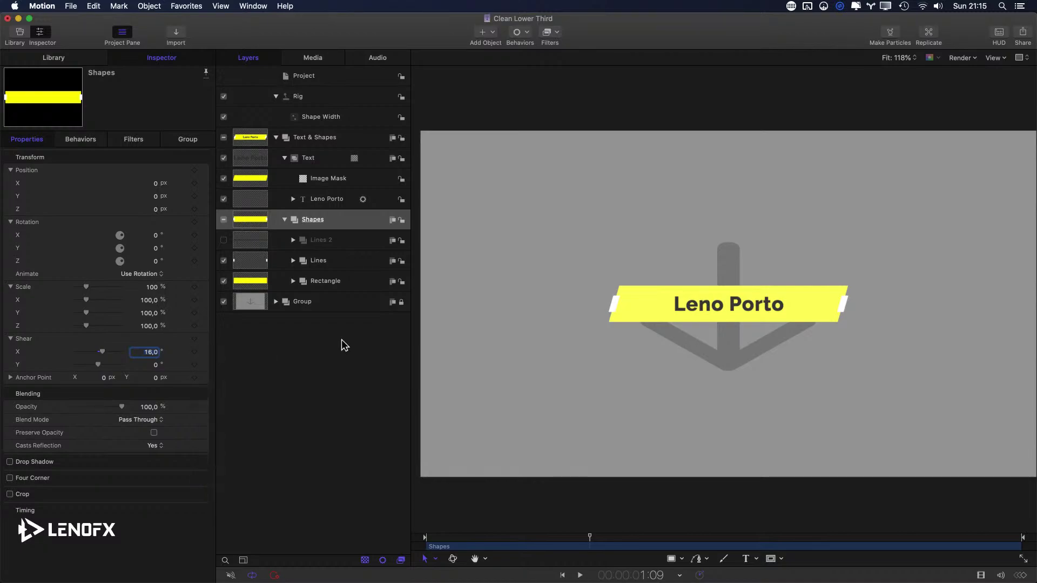
- Test the published X.Shear slider on the project and unpublish the X.Shear parameter
{"action": "left_click", "coordinate": [303, 78]}
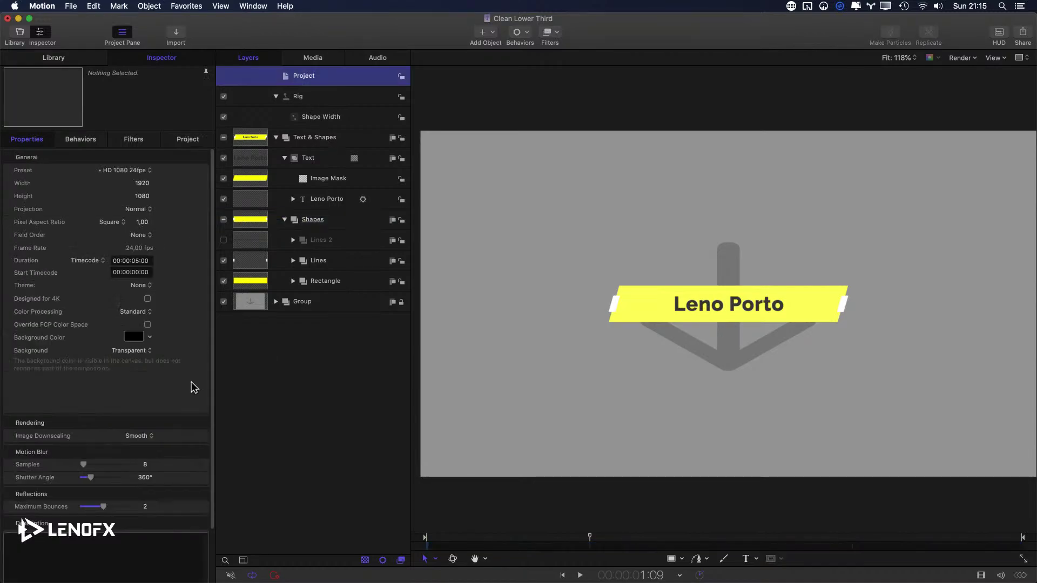
{"action": "key", "text": "F4"}
{"action": "left_click", "coordinate": [34, 416]}
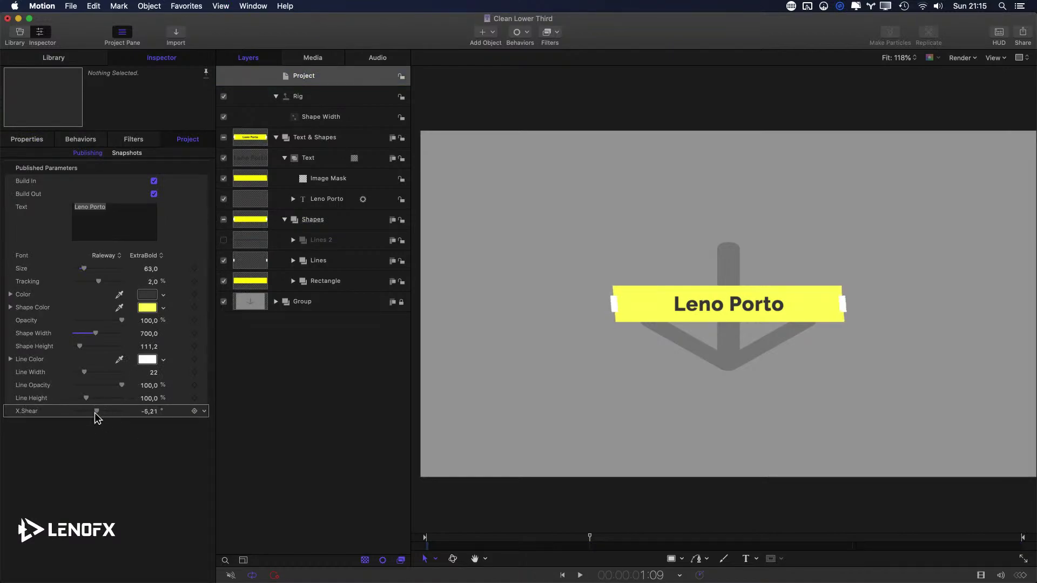
{"action": "right_click", "coordinate": [23, 412]}
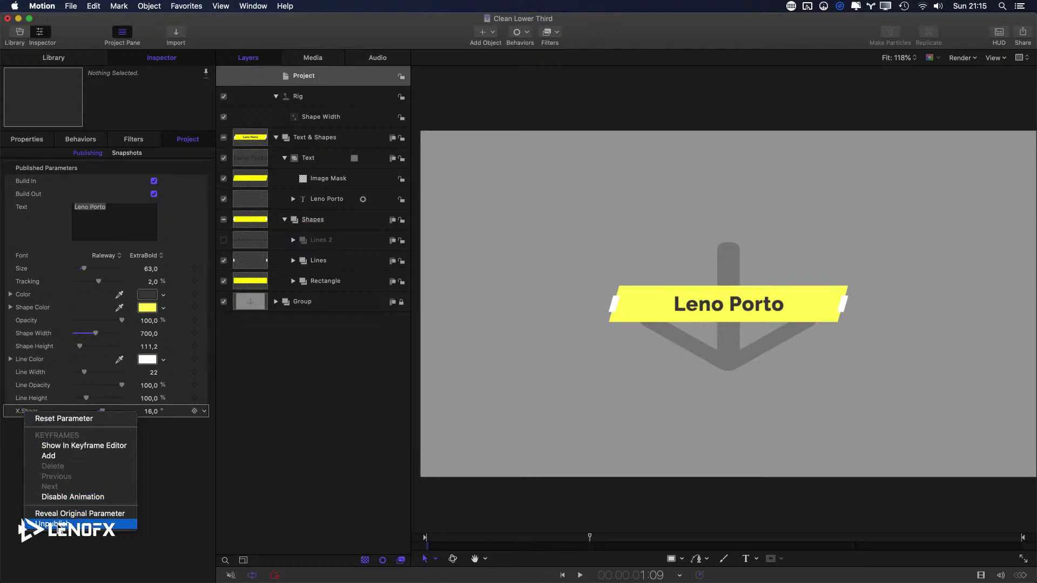
{"action": "left_click", "coordinate": [59, 523]}
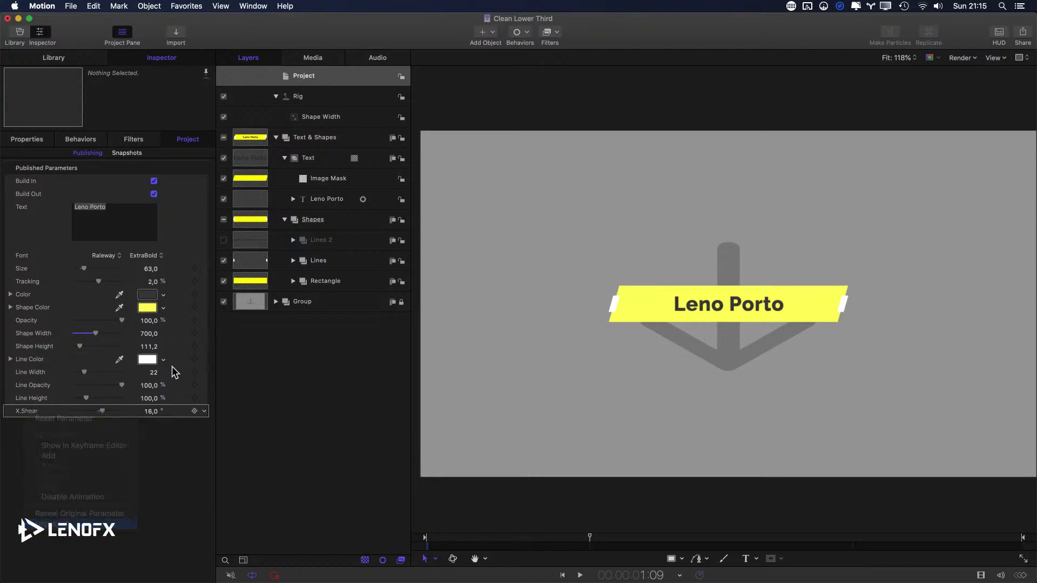
- Add the Shapes group's Shear X parameter to a new checkbox in the existing rig
{"action": "left_click", "coordinate": [316, 223]}
{"action": "key", "text": "F1"}
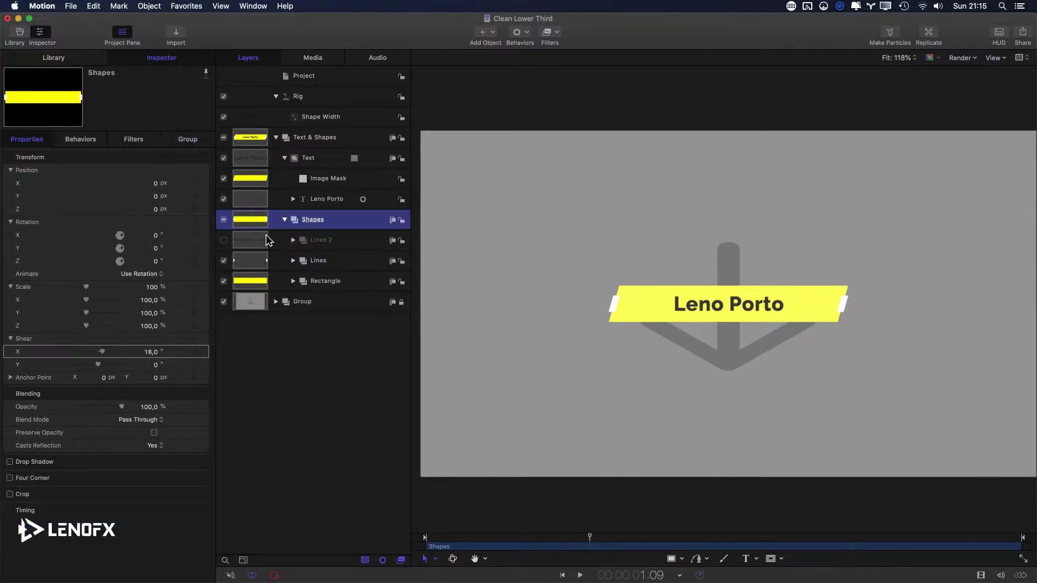
{"action": "left_click", "coordinate": [24, 352]}
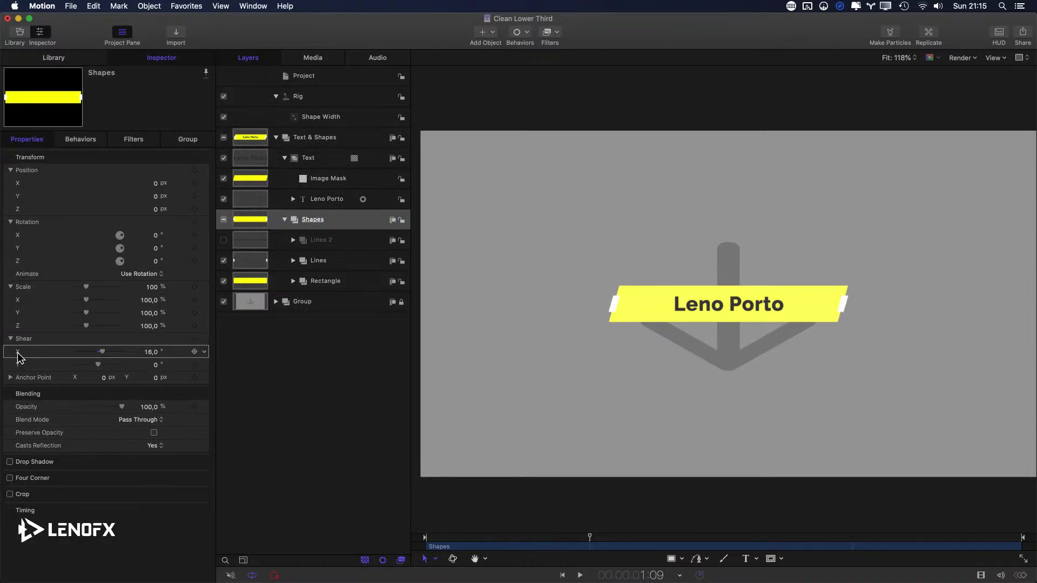
{"action": "right_click", "coordinate": [18, 354]}
{"action": "left_click", "coordinate": [84, 470]}
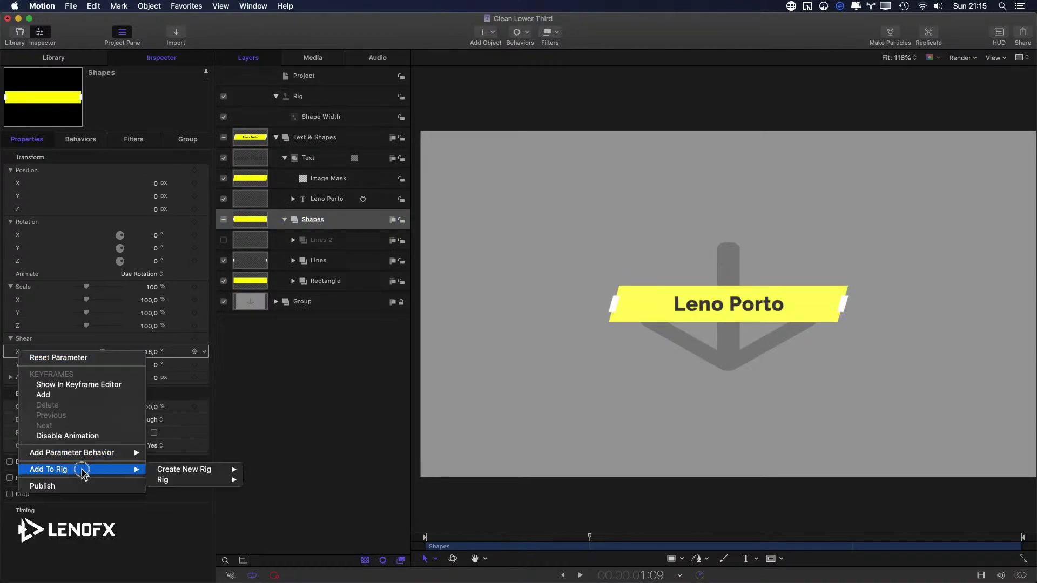
{"action": "mouse_move", "coordinate": [208, 480]}
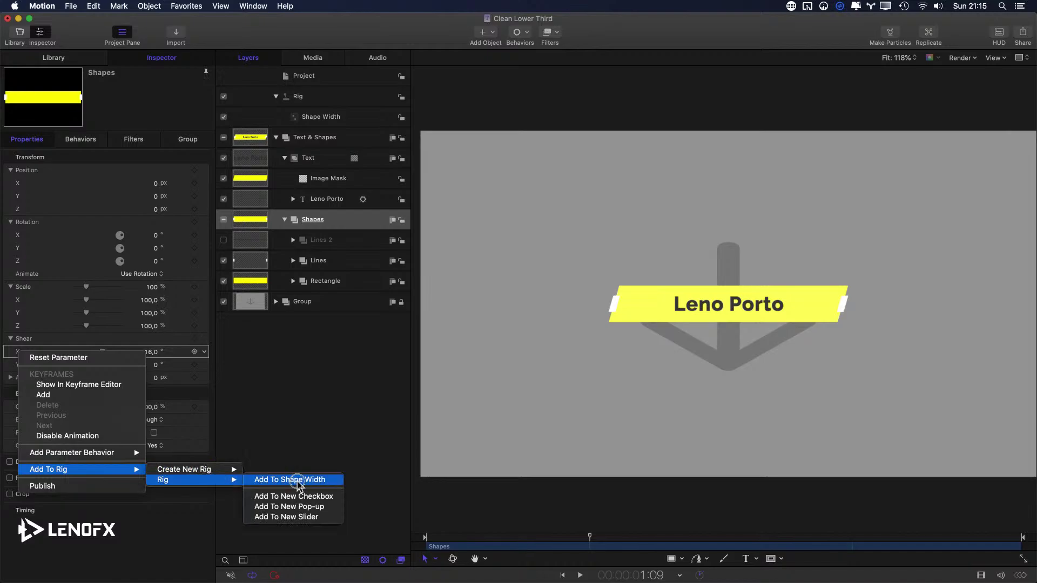
{"action": "left_click", "coordinate": [306, 497]}
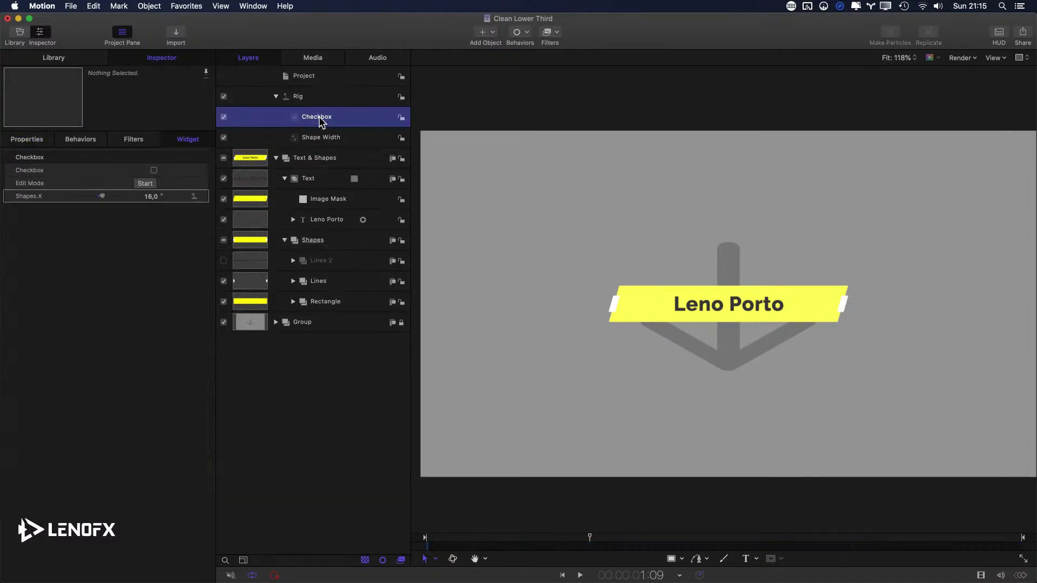
- Rename the new checkbox widget to Line Angle and briefly play the title
{"action": "double_click", "coordinate": [320, 117]}
{"action": "type", "text": "Angle"}
{"action": "key", "text": "super+Left"}
{"action": "type", "text": "Line"}
{"action": "key", "text": "Return"}
{"action": "key", "text": "space"}
{"action": "key", "text": "space"}
- Set Shapes.X to 0° for the unchecked Line Angle state, tick the checkbox, and publish the Line Angle widget
{"action": "left_click", "coordinate": [151, 198]}
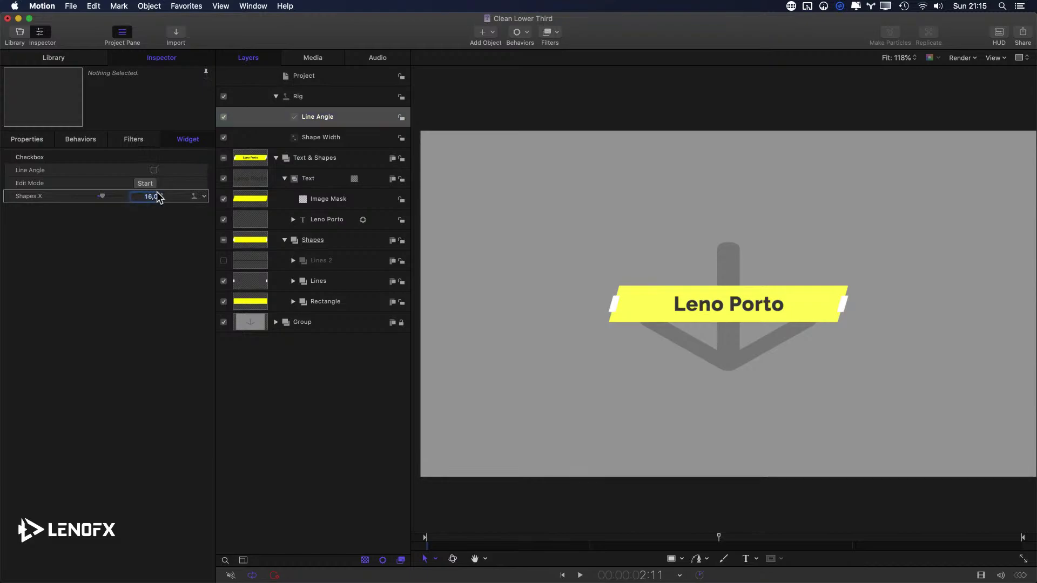
{"action": "type", "text": "0"}
{"action": "left_click", "coordinate": [154, 171]}
{"action": "left_click", "coordinate": [204, 170]}
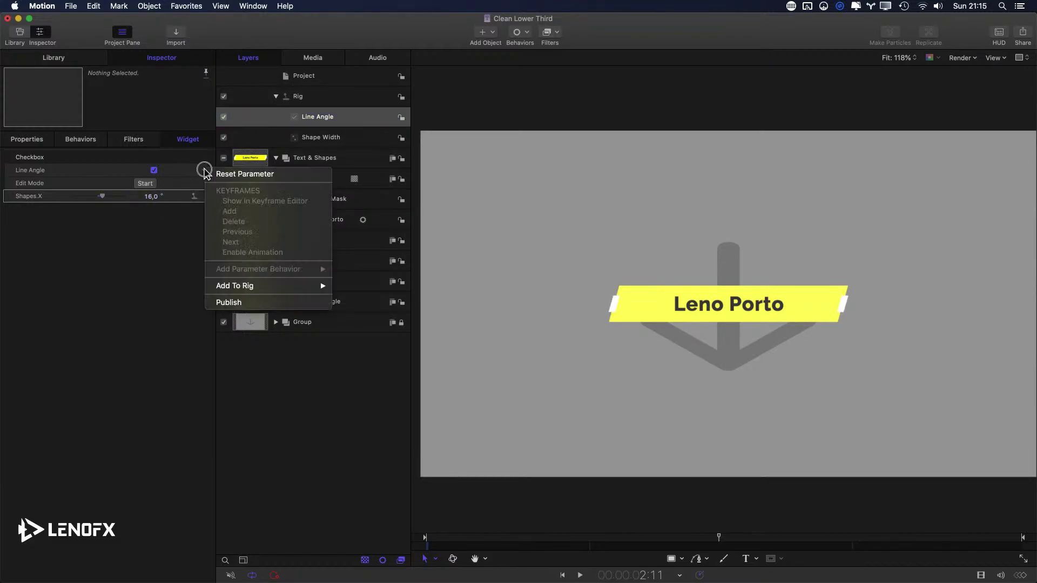
{"action": "left_click", "coordinate": [252, 308]}
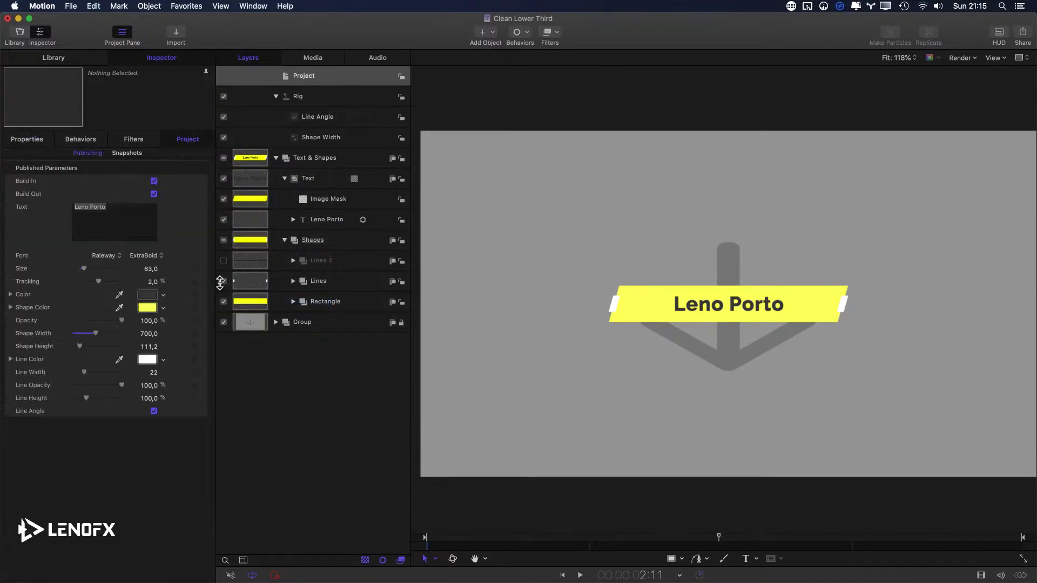
- Move the published Line Angle parameter above Line Color, test the checkbox, and leave it unticked
{"action": "left_click_drag", "start_coordinate": [32, 415], "coordinate": [33, 361]}
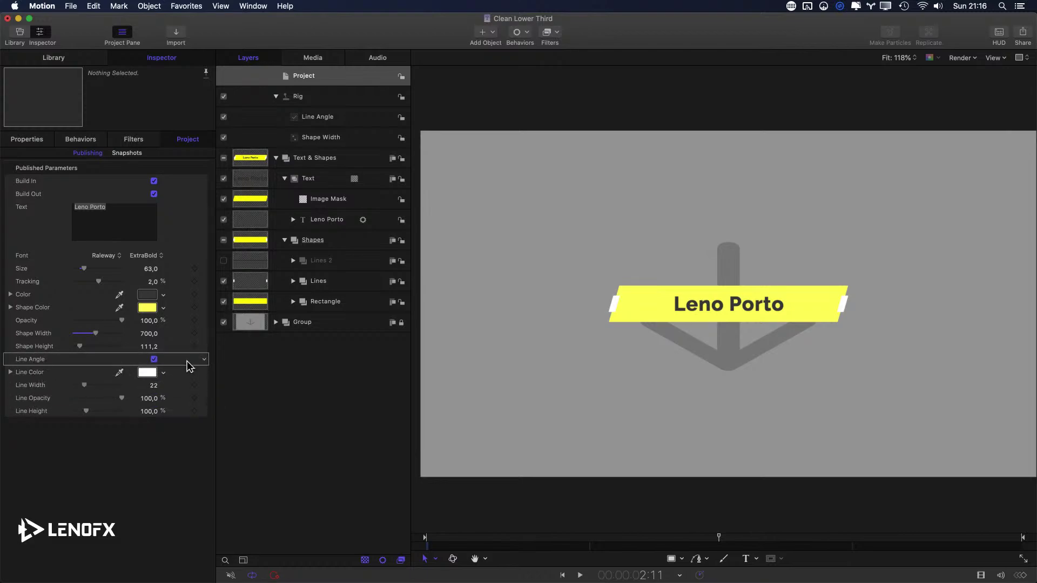
{"action": "left_click", "coordinate": [154, 359]}
{"action": "left_click", "coordinate": [154, 359]}
{"action": "left_click", "coordinate": [153, 359]}
{"action": "left_click", "coordinate": [32, 373]}
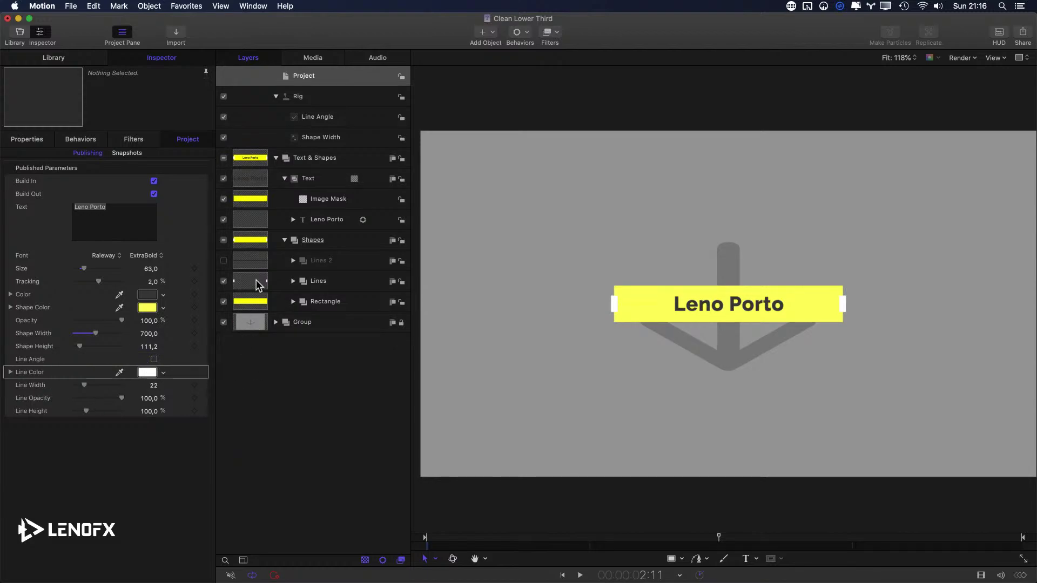
- Collapse the Text & Shapes group and examine its keyframed Z position over the opening frames
{"action": "left_click", "coordinate": [278, 158]}
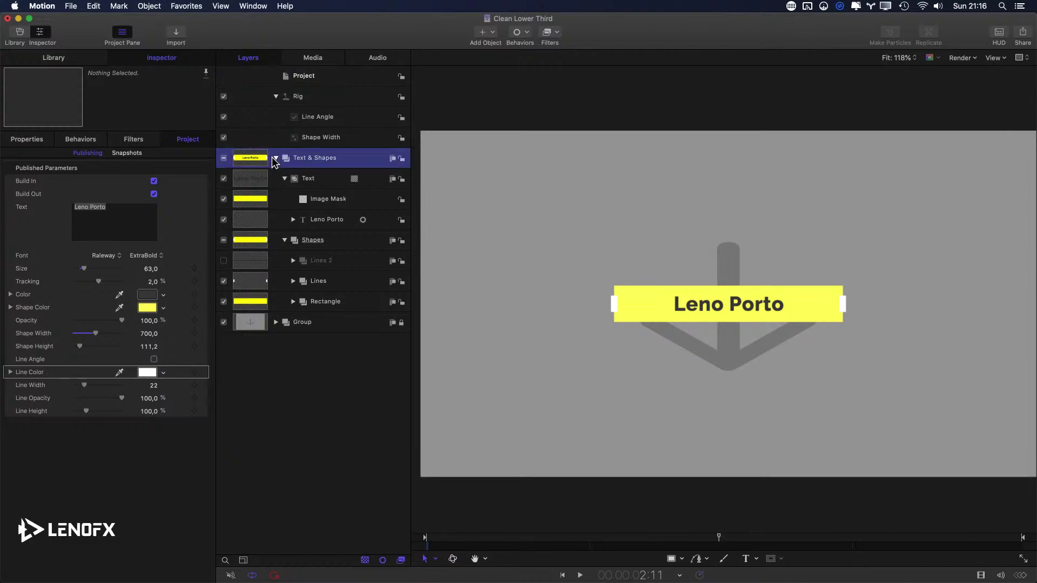
{"action": "left_click", "coordinate": [276, 158]}
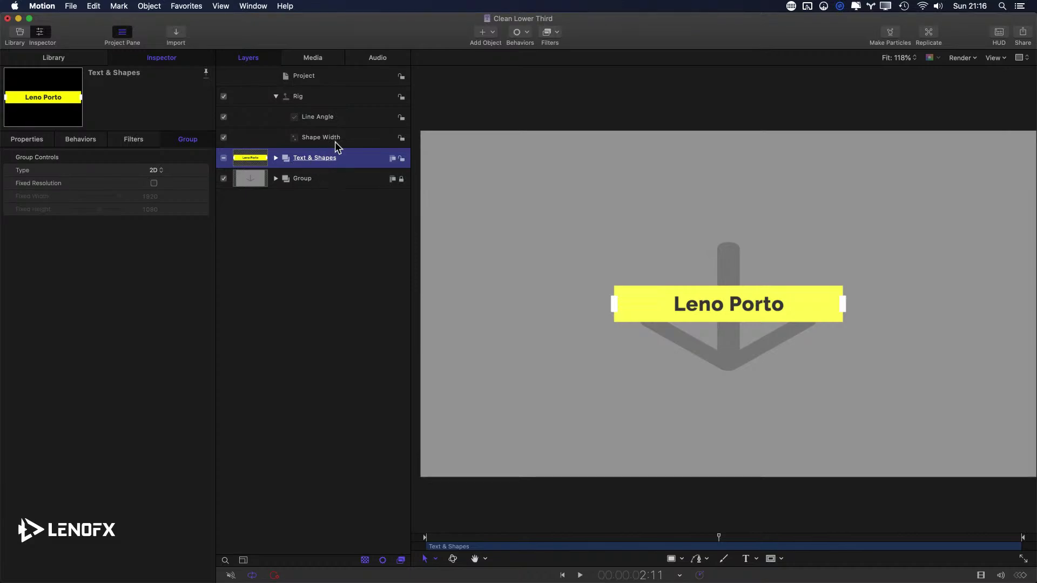
{"action": "key", "text": "F1"}
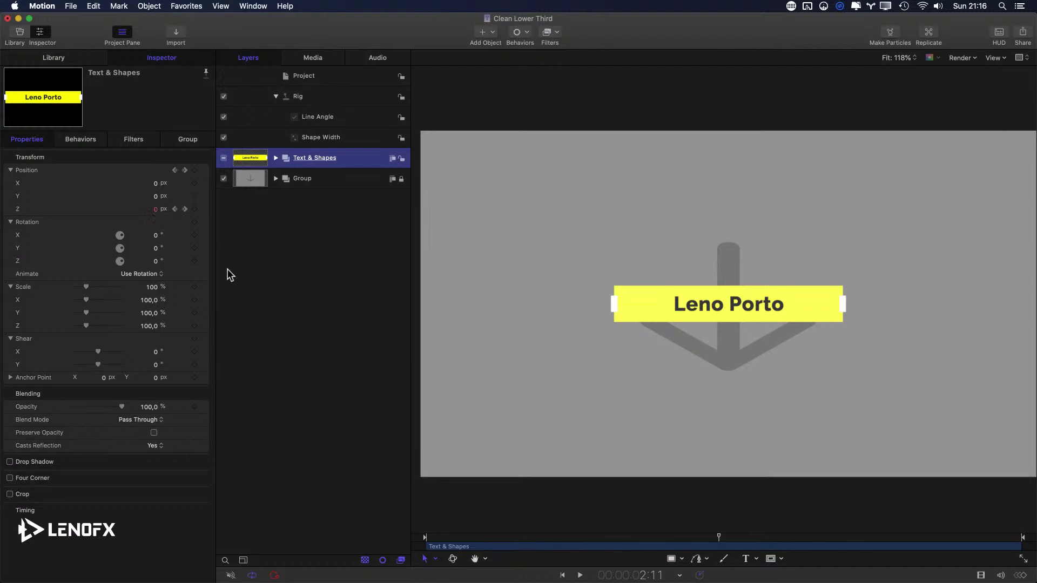
{"action": "left_click", "coordinate": [422, 538]}
{"action": "left_click_drag", "start_coordinate": [422, 538], "coordinate": [455, 539]}
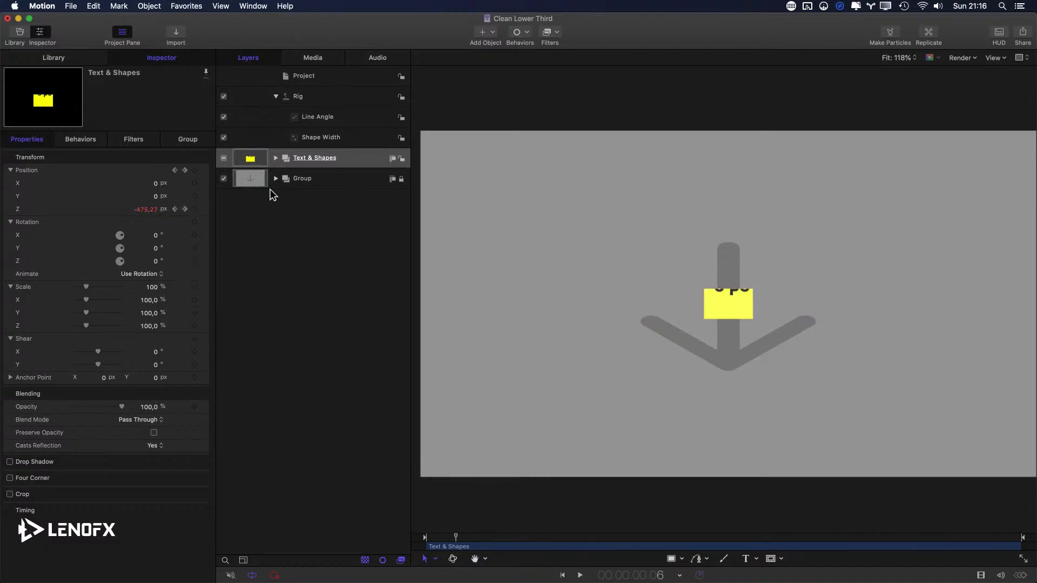
- With the playhead at 2:00, create a new group and move the Text & Shapes group inside it
{"action": "left_click", "coordinate": [303, 161]}
{"action": "left_click_drag", "start_coordinate": [633, 539], "coordinate": [663, 538]}
{"action": "key", "text": "super+shift+n"}
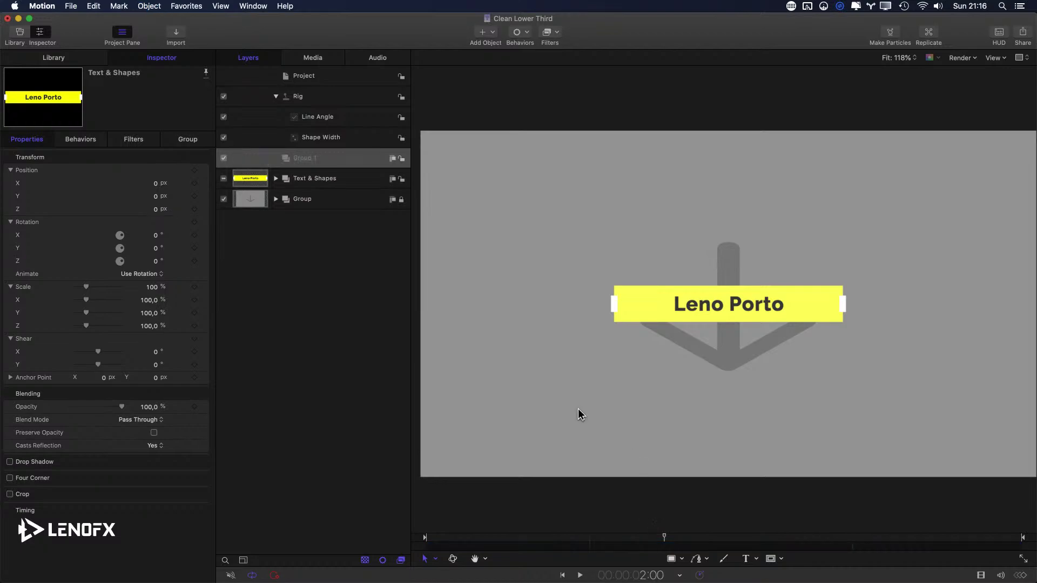
{"action": "left_click_drag", "start_coordinate": [315, 193], "coordinate": [309, 162]}
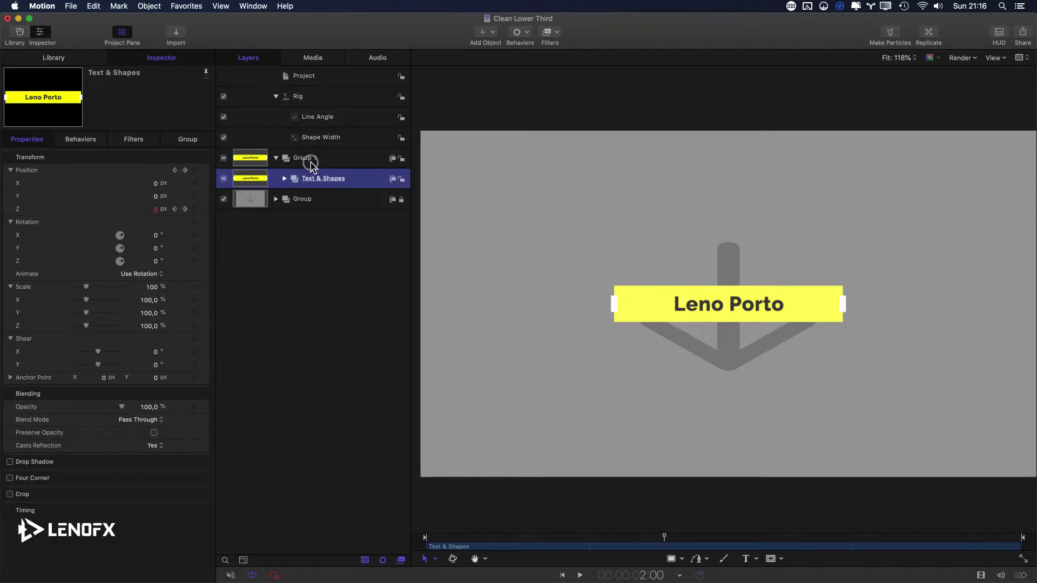
- Rename the new outer group to Text & Shapes by copying the inner group's name
{"action": "left_click", "coordinate": [315, 162]}
{"action": "left_click", "coordinate": [306, 181]}
{"action": "left_click", "coordinate": [313, 179]}
{"action": "key", "text": "super+c"}
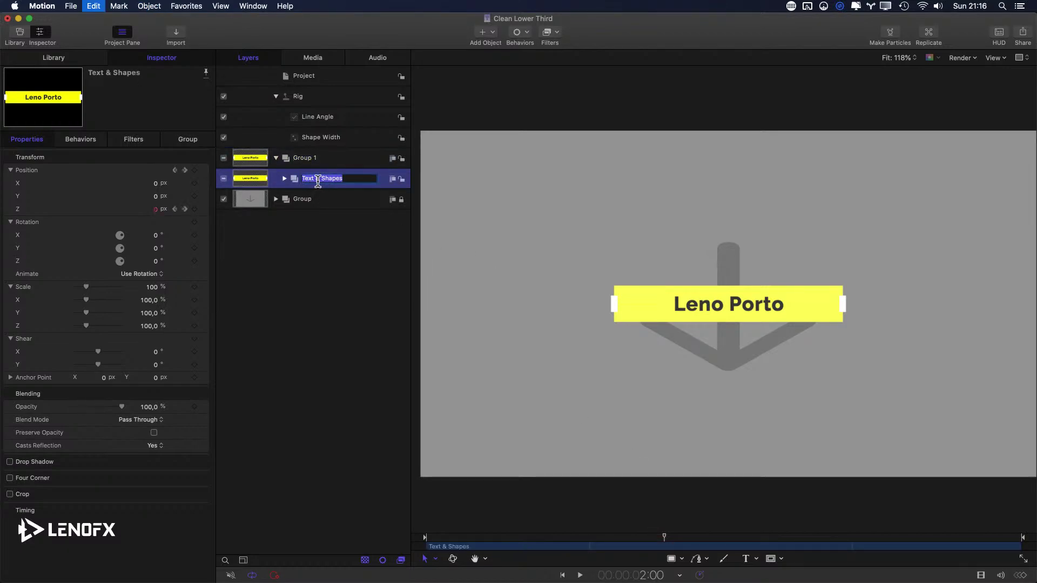
{"action": "double_click", "coordinate": [312, 160]}
{"action": "key", "text": "super+v"}
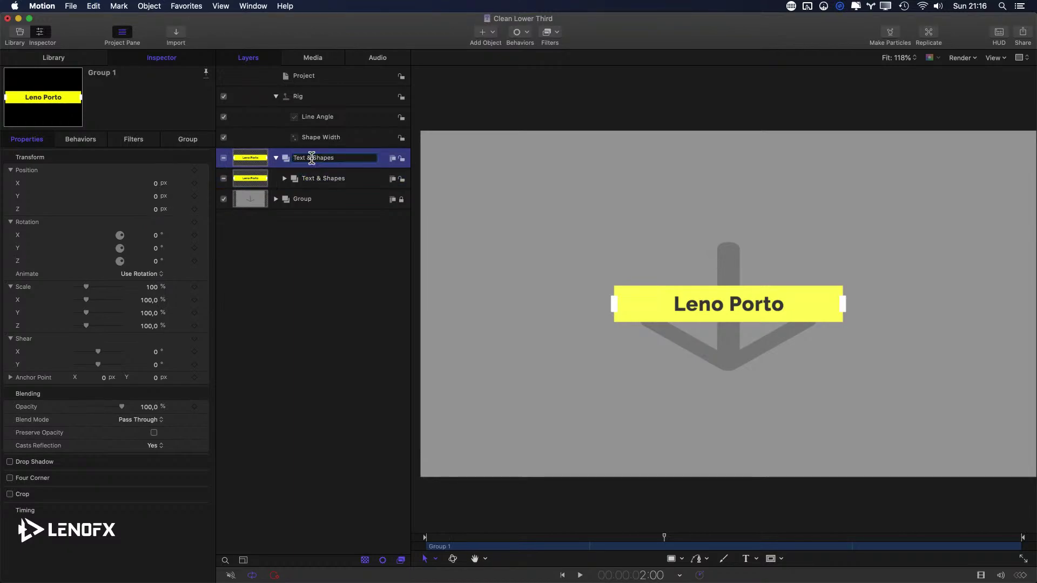
{"action": "key", "text": "Return"}
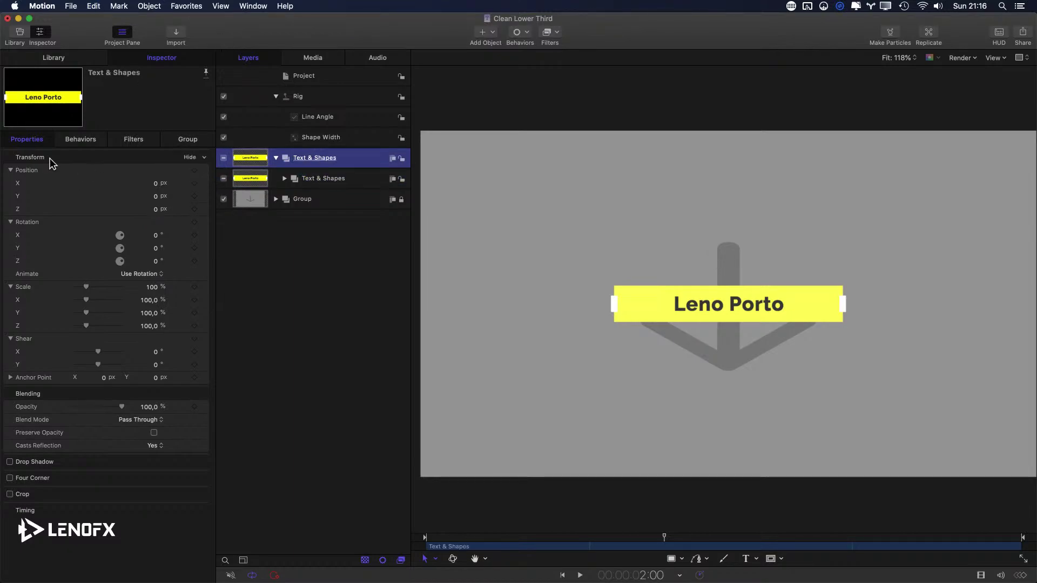
- Publish the Position and Scale parameters of the outer Text & Shapes group
{"action": "left_click", "coordinate": [11, 170]}
{"action": "left_click", "coordinate": [11, 183]}
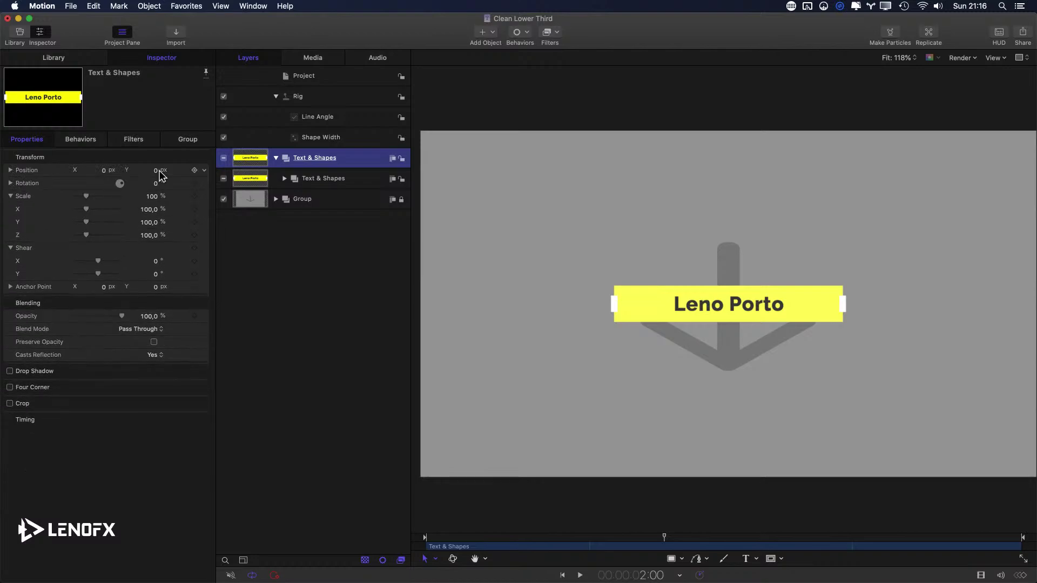
{"action": "left_click", "coordinate": [204, 171]}
{"action": "left_click", "coordinate": [268, 302]}
{"action": "left_click", "coordinate": [11, 196]}
{"action": "left_click", "coordinate": [204, 196]}
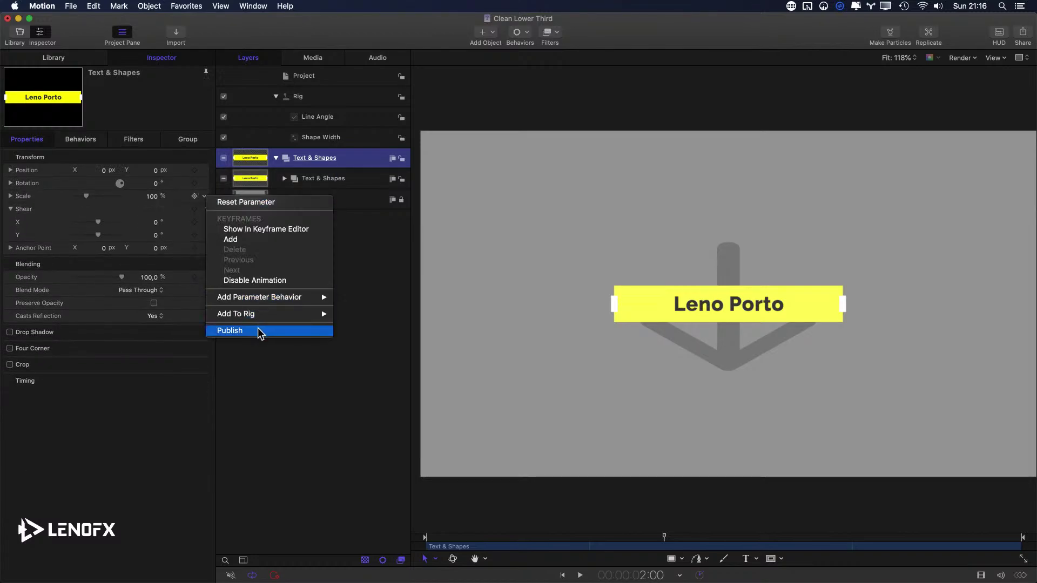
{"action": "left_click", "coordinate": [261, 331]}
- Move the published Position and Scale parameters above Text and rename them Position All and Scale All
{"action": "key", "text": "super+shift+a"}
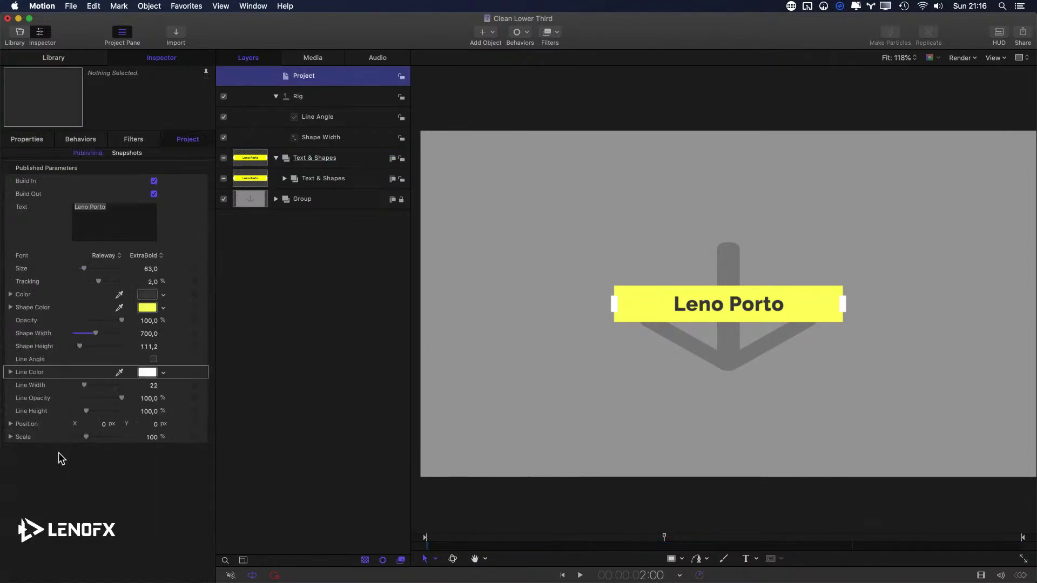
{"action": "left_click", "coordinate": [27, 424], "text": "shift"}
{"action": "left_click_drag", "start_coordinate": [27, 424], "coordinate": [34, 213]}
{"action": "double_click", "coordinate": [27, 207]}
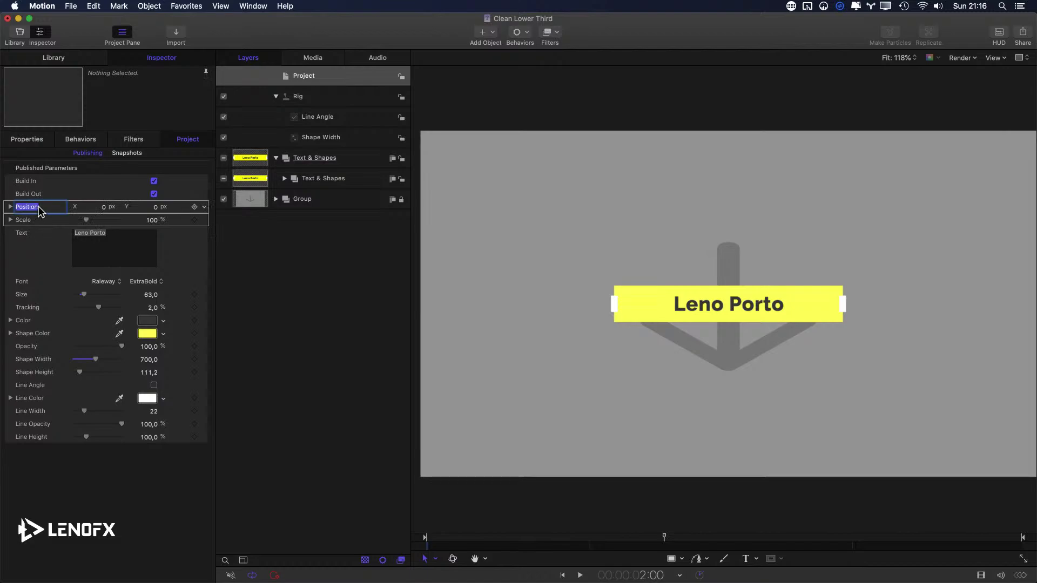
{"action": "left_click", "coordinate": [60, 206]}
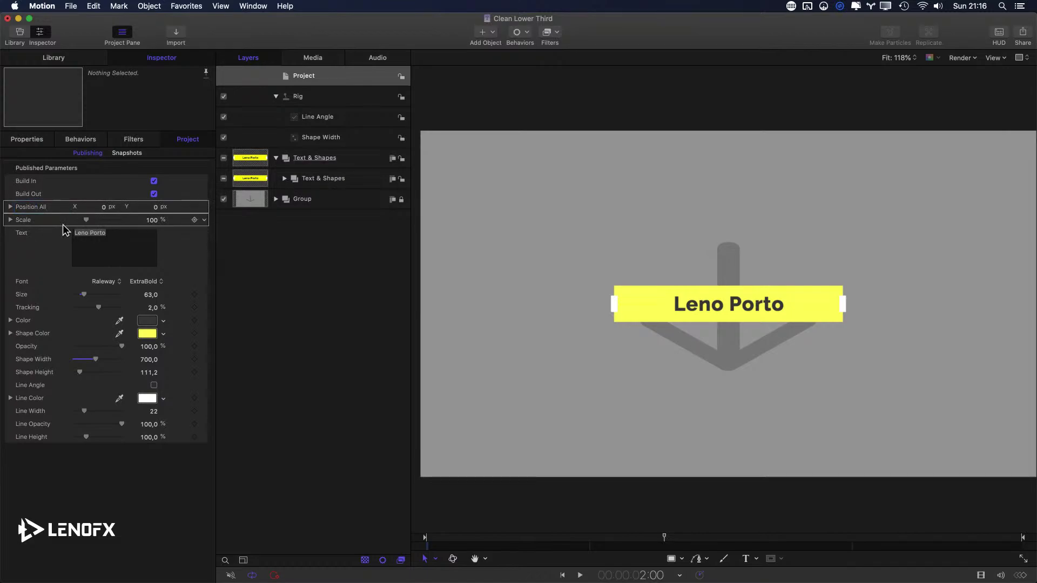
{"action": "double_click", "coordinate": [36, 220]}
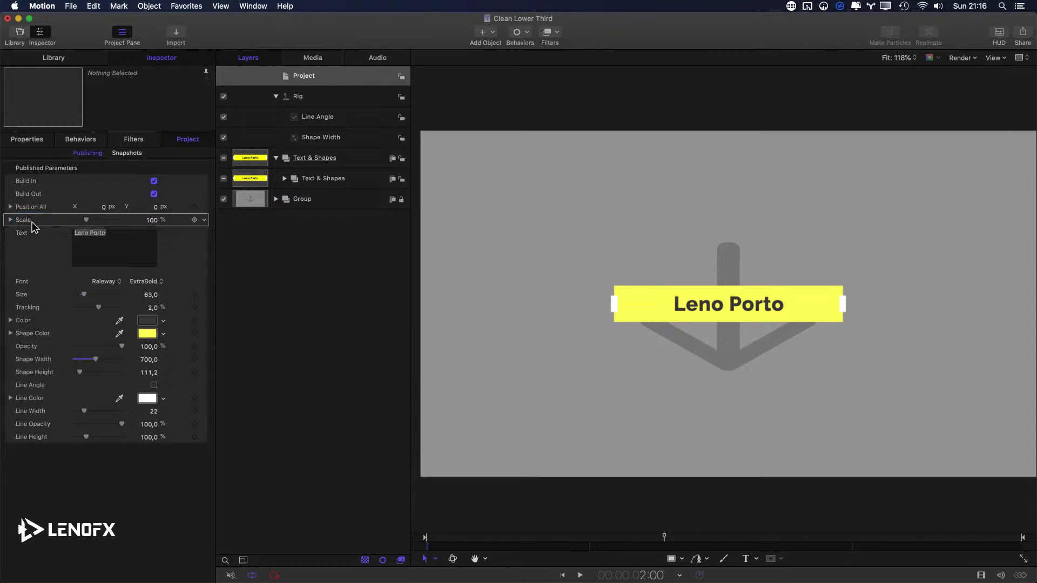
{"action": "double_click", "coordinate": [37, 220]}
- Undo the move of the background Group above the rig in the layer order
{"action": "key", "text": "super+z"}
{"action": "key", "text": "super+z"}
{"action": "key", "text": "super+z"}
{"action": "key", "text": "super+z"}
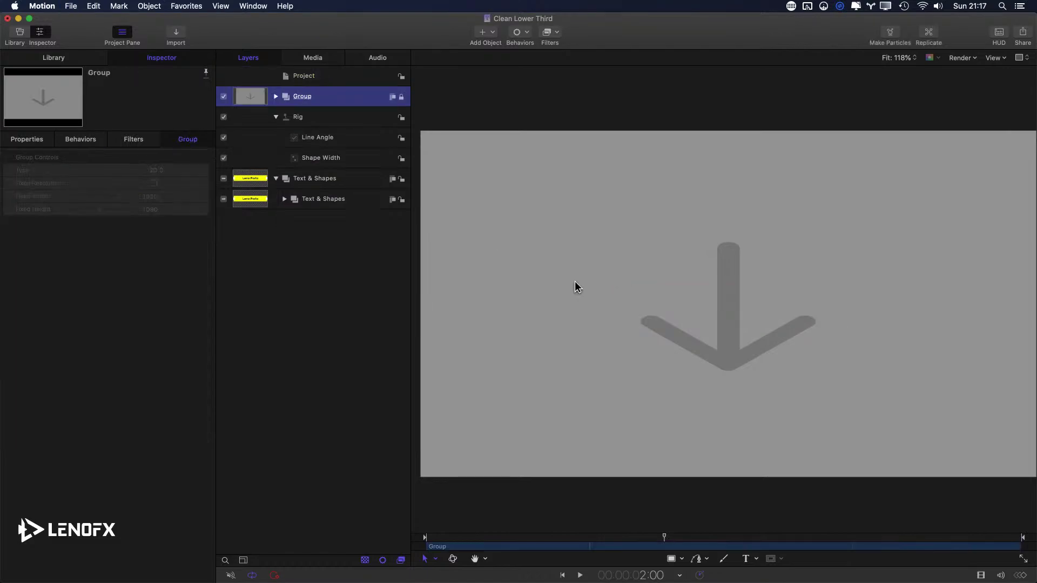
{"action": "left_click", "coordinate": [305, 158]}
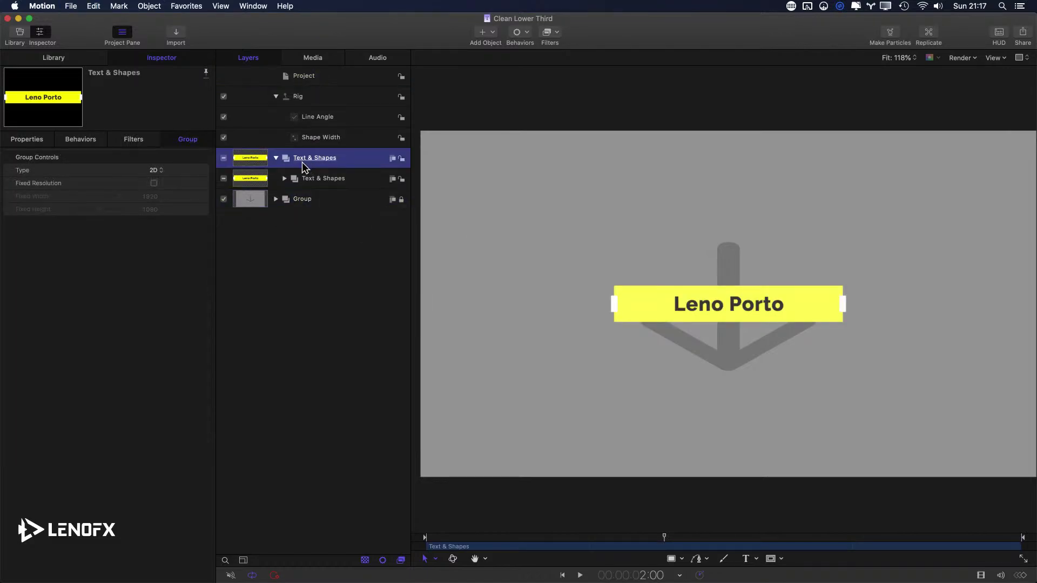
- Return to the project's published parameters and show the rulers and safe zones on the canvas
{"action": "left_click", "coordinate": [295, 75]}
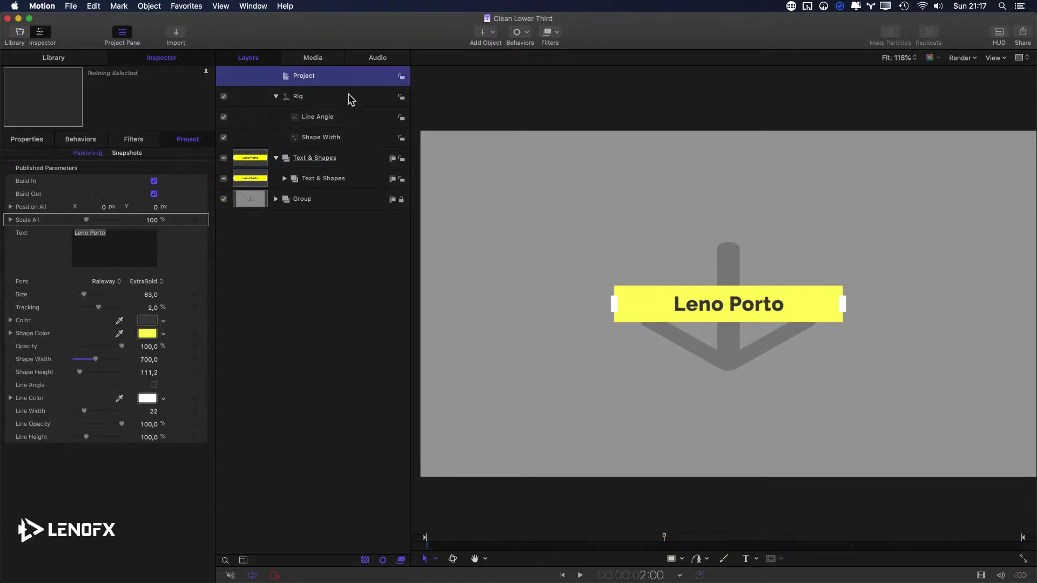
{"action": "key", "text": "super+shift+r"}
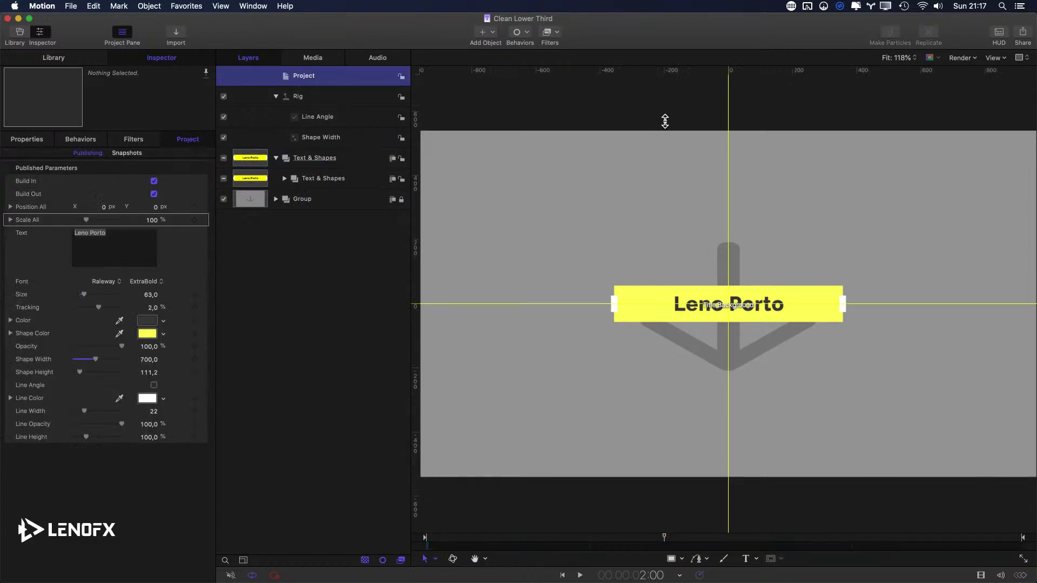
{"action": "left_click", "coordinate": [995, 58]}
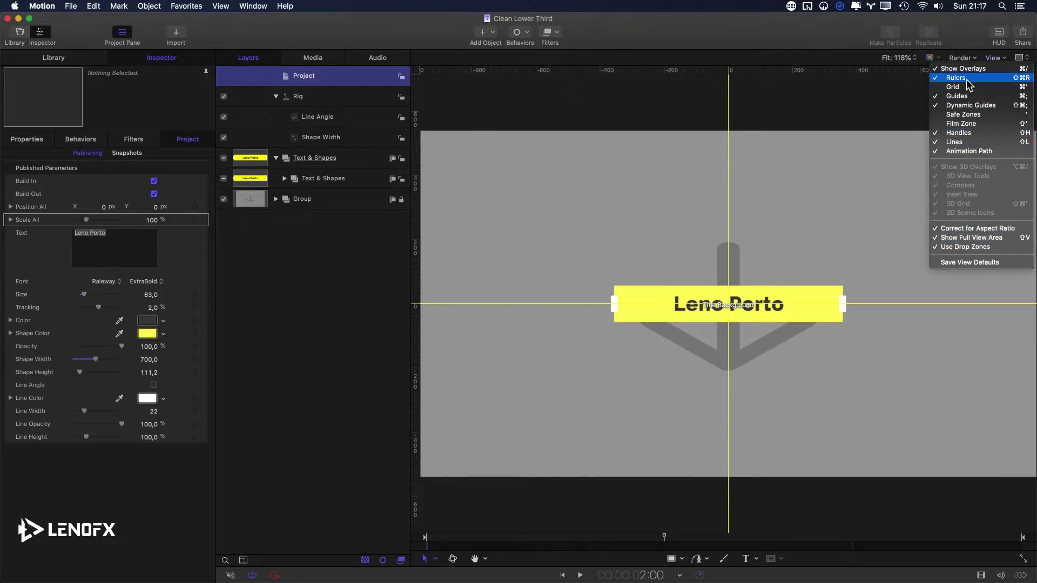
{"action": "left_click", "coordinate": [967, 115]}
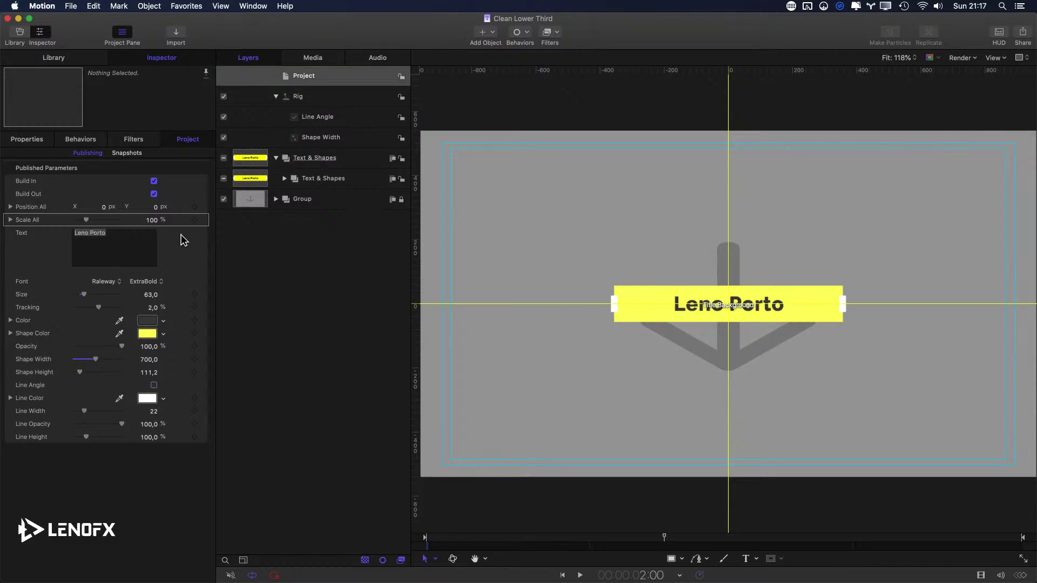
- Move the lower third into the lower-left corner of the safe zone, setting Position All X to -497 px
{"action": "left_click_drag", "start_coordinate": [155, 211], "coordinate": [98, 211]}
{"action": "left_click", "coordinate": [108, 208]}
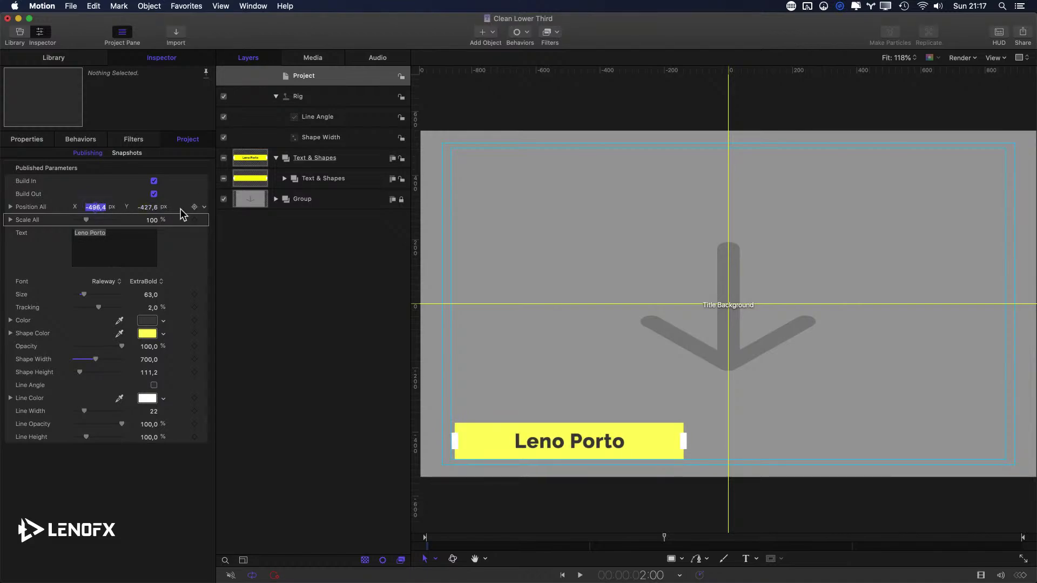
{"action": "right_click", "coordinate": [195, 211]}
{"action": "left_click", "coordinate": [116, 190]}
{"action": "type", "text": "-949"}
{"action": "key", "text": "Return"}
{"action": "key", "text": "Up"}
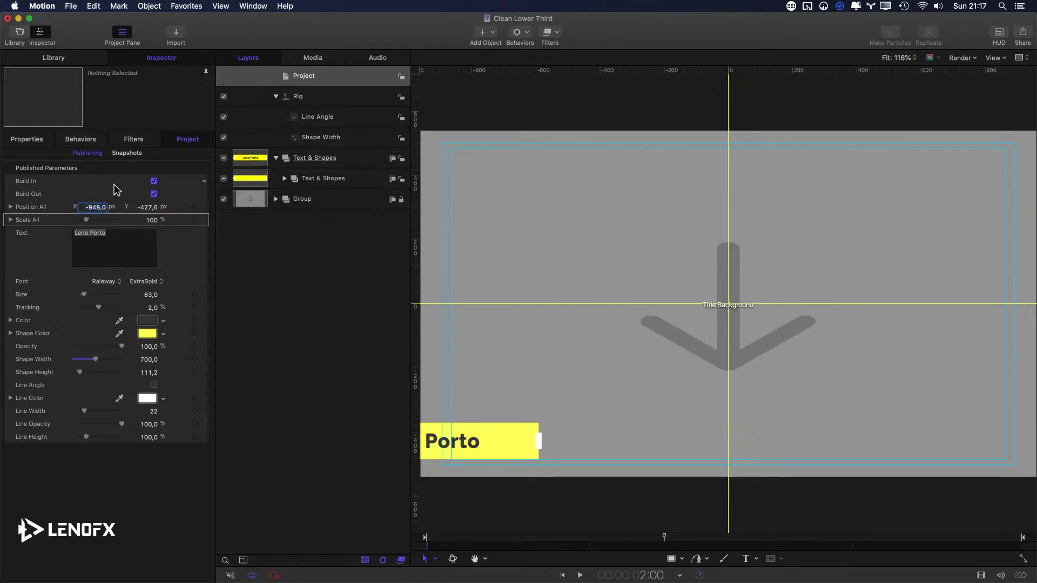
{"action": "key", "text": "Up"}
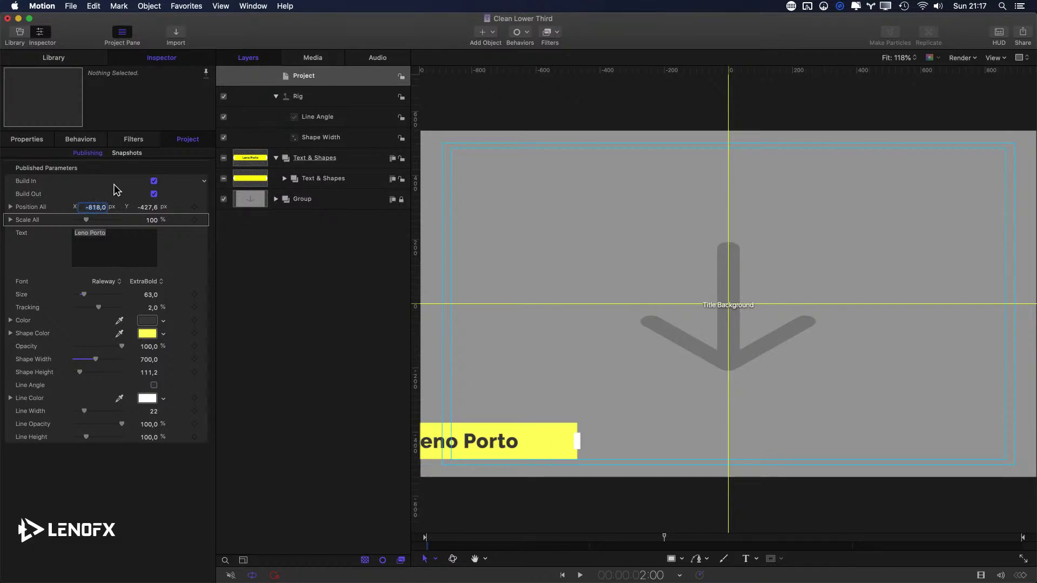
{"action": "key", "text": "Up"}
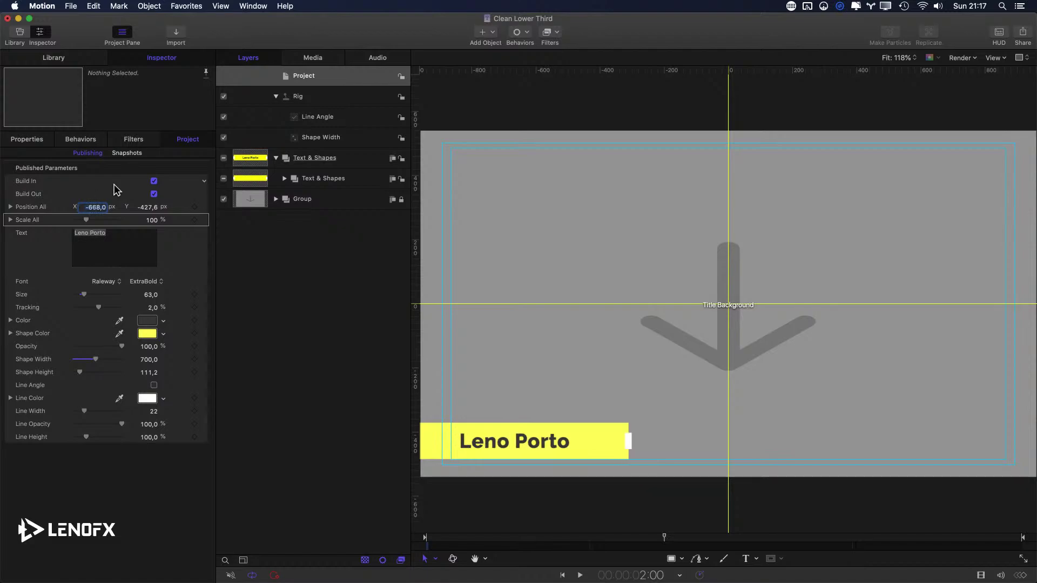
{"action": "key", "text": "Up"}
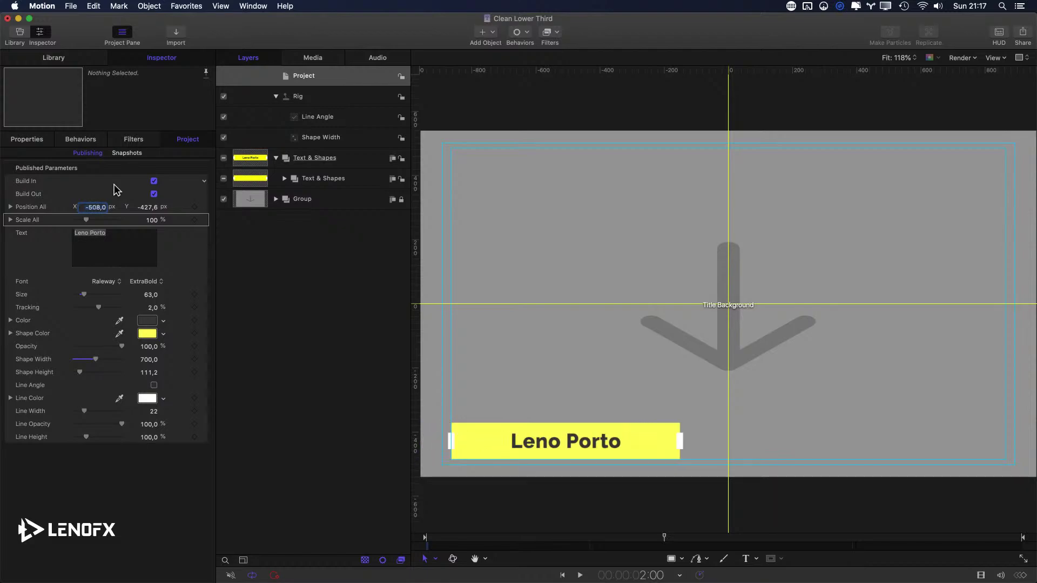
{"action": "key", "text": "Up"}
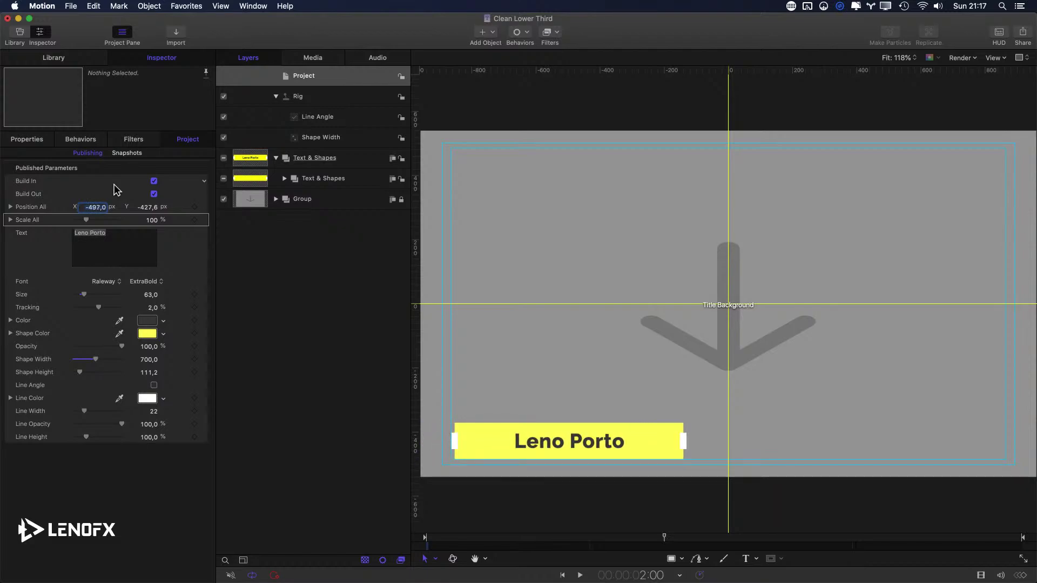
- Set the lower third's Position All Y to -427 px
{"action": "left_click", "coordinate": [147, 207]}
{"action": "type", "text": "-427"}
{"action": "key", "text": "Return"}
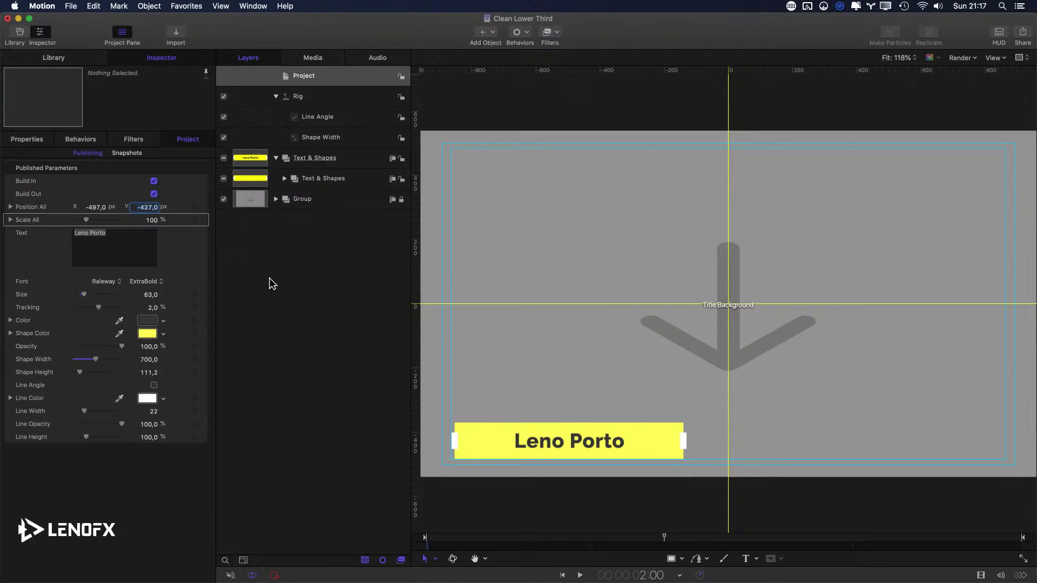
{"action": "left_click", "coordinate": [308, 249]}
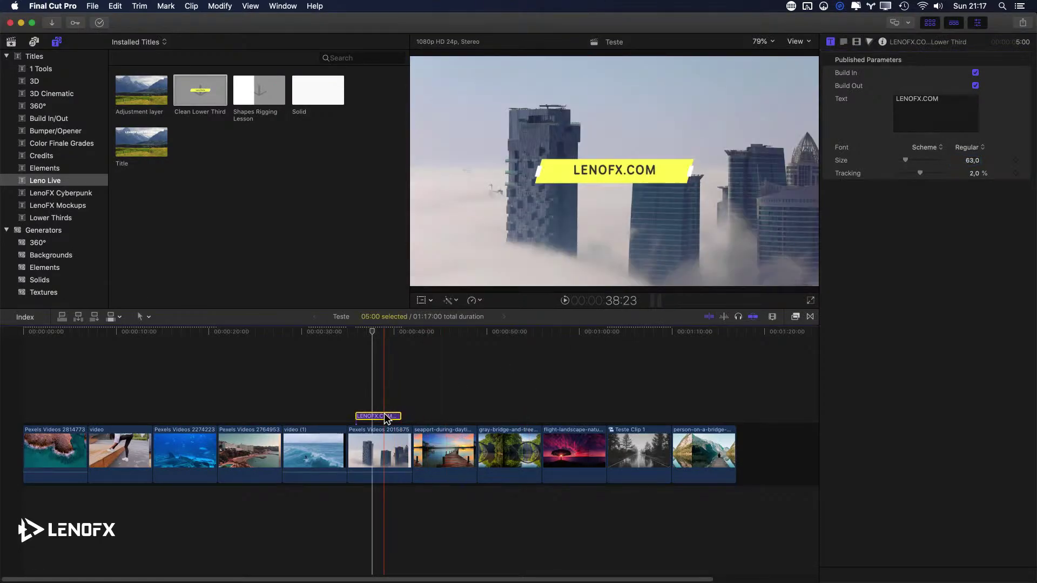
- In Final Cut Pro, replace the old title clip with a fresh Clean Lower Third above the Pexels Videos 2015875 clip
{"action": "key", "text": "Delete"}
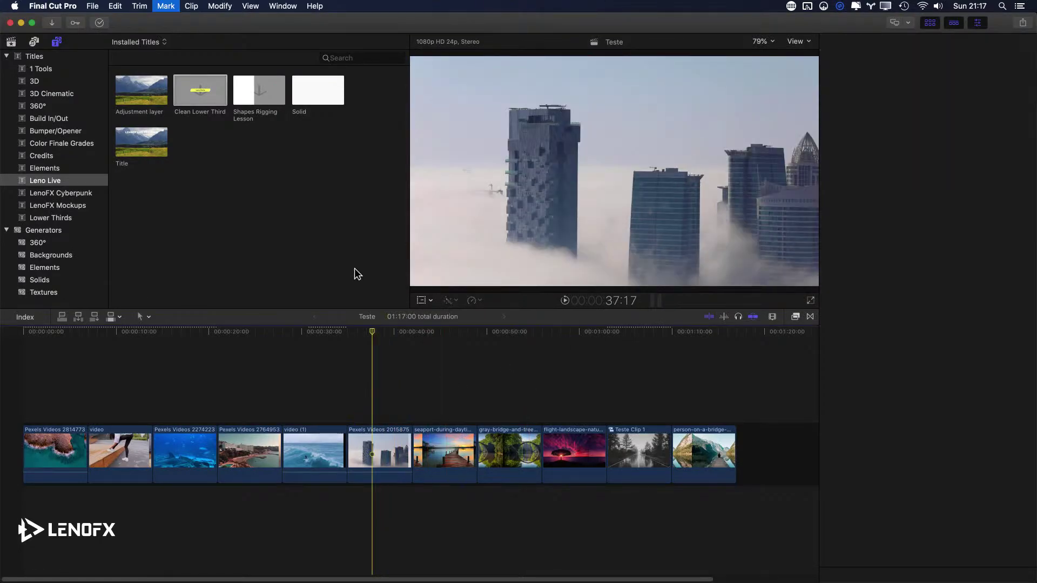
{"action": "left_click_drag", "start_coordinate": [196, 107], "coordinate": [360, 415]}
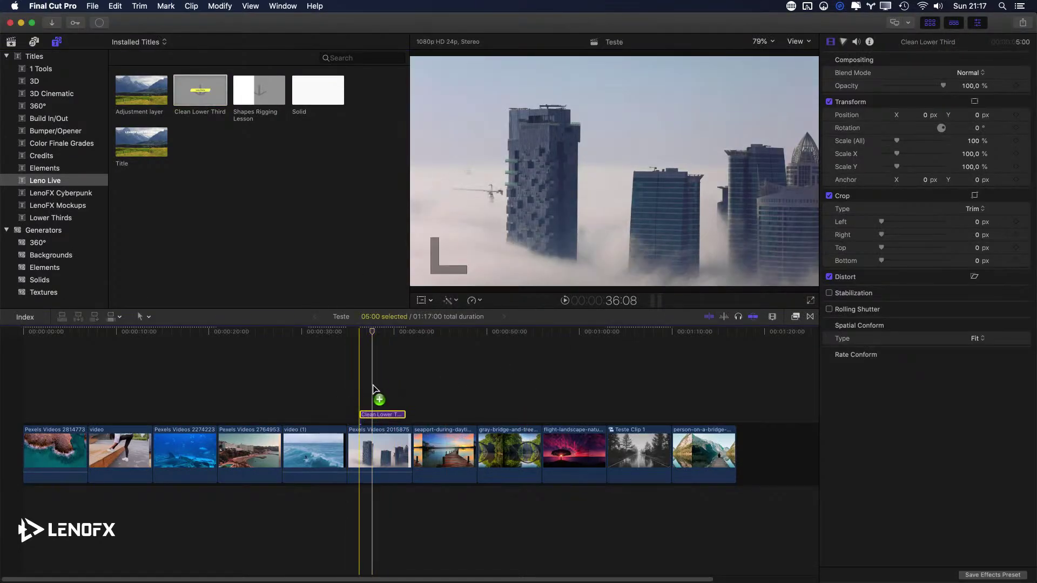
{"action": "key", "text": "space"}
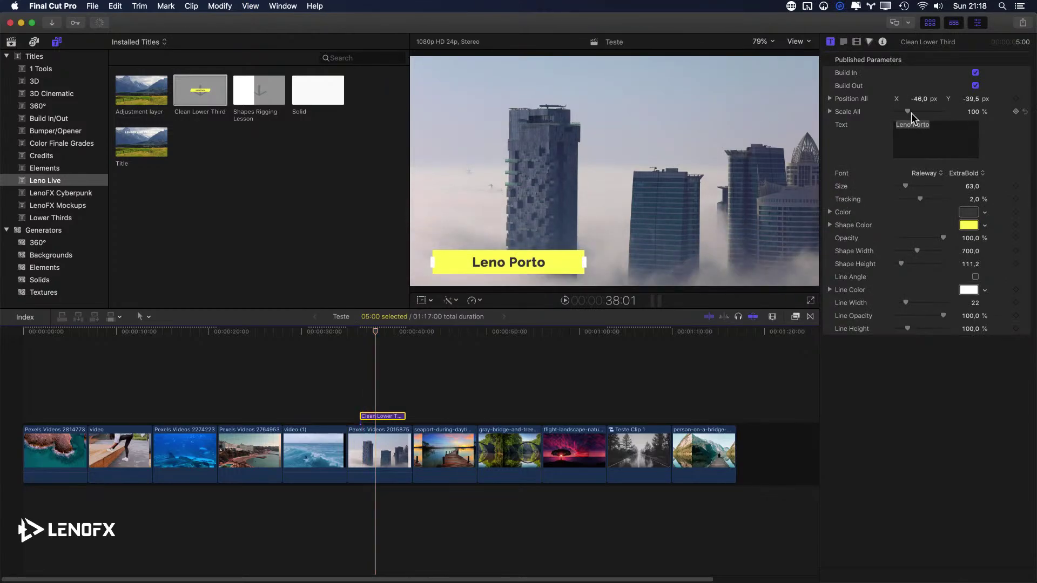
- Scale the whole title to 121%, position it at X -33.2, Y -34.2 px, and replace its text with LENOFX.COM
{"action": "left_click_drag", "start_coordinate": [909, 115], "coordinate": [969, 96]}
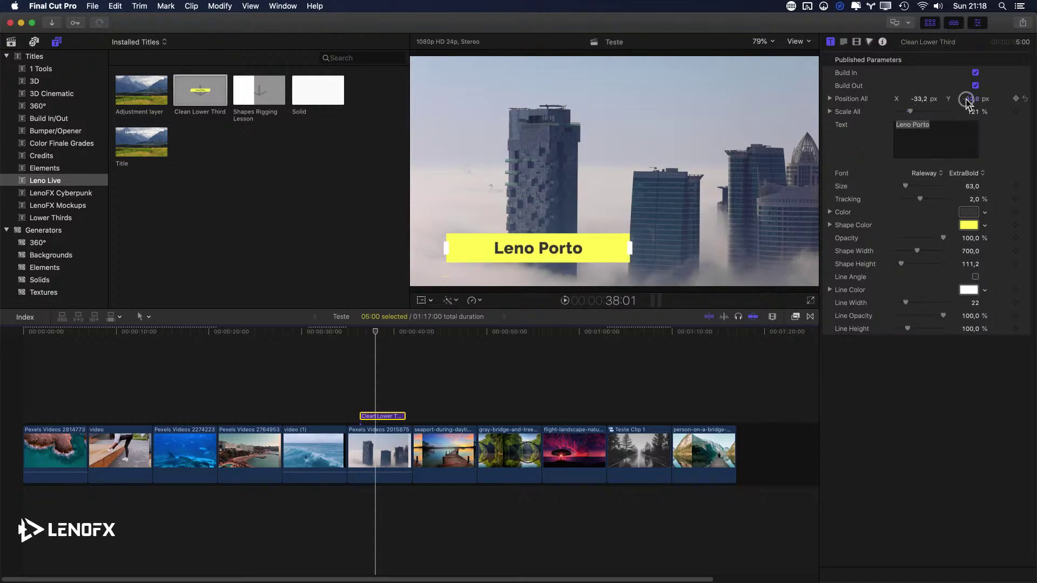
{"action": "left_click", "coordinate": [946, 137]}
{"action": "key", "text": "super+a"}
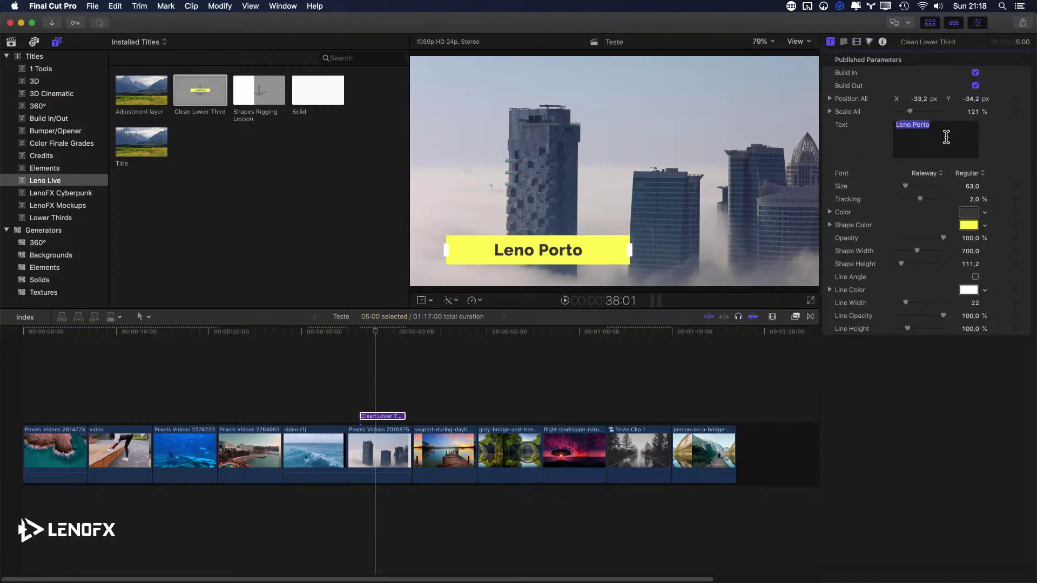
{"action": "type", "text": "LENOFX.COM"}
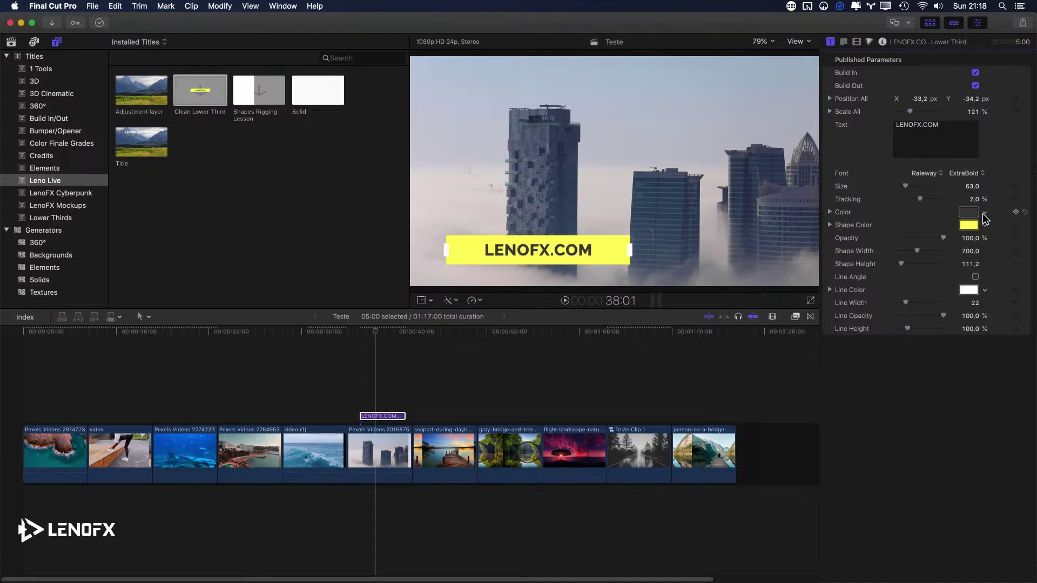
- Change the title's text color to bright yellow-green (RGB 176, 255, 0) and its shape color to near-black
{"action": "left_click", "coordinate": [985, 213]}
{"action": "left_click_drag", "start_coordinate": [949, 238], "coordinate": [950, 242]}
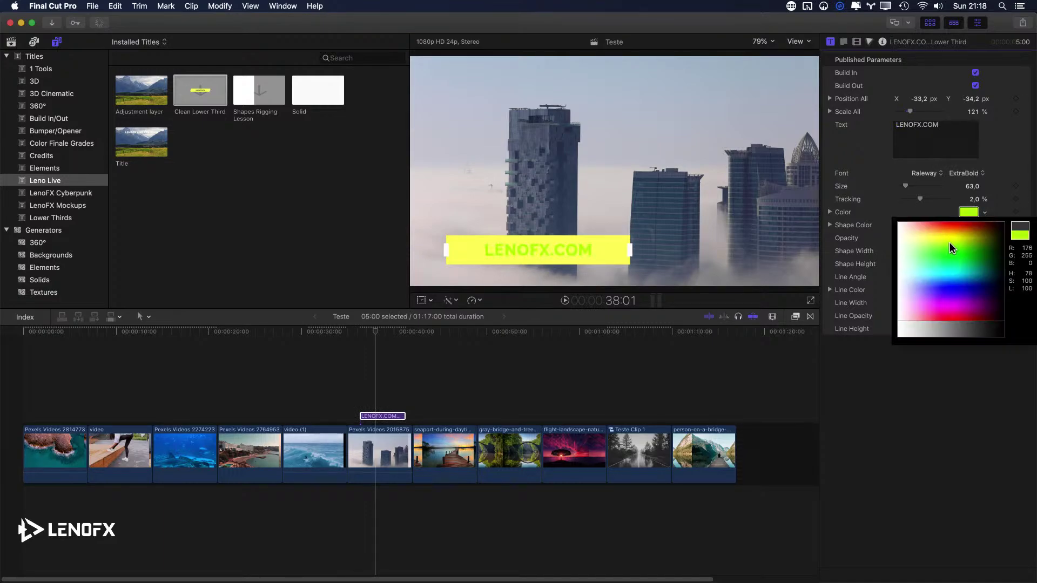
{"action": "left_click", "coordinate": [985, 226]}
{"action": "left_click_drag", "start_coordinate": [967, 311], "coordinate": [989, 348]}
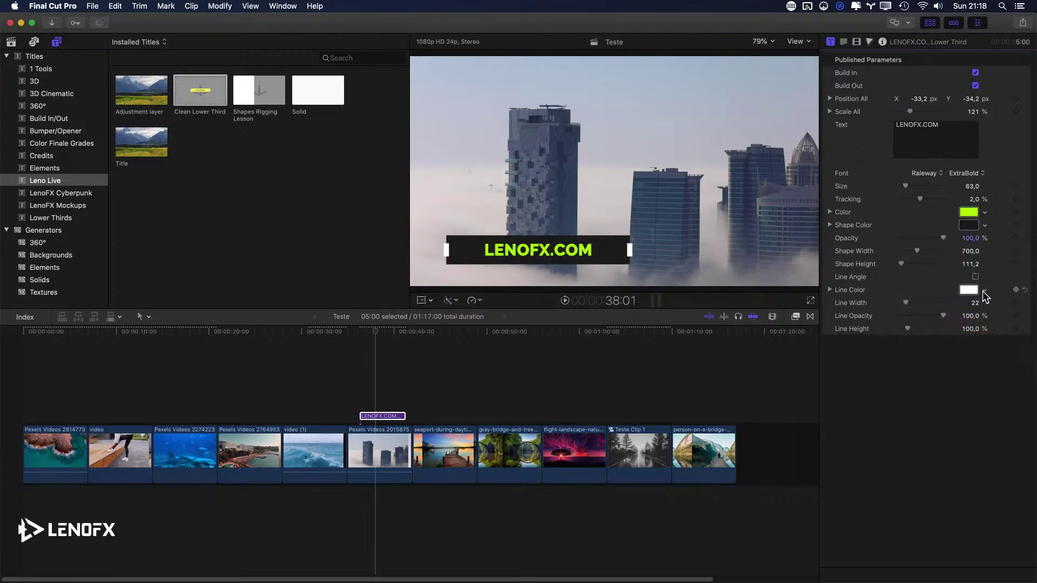
- Change the side lines' color to yellow and turn on Line Angle for the title
{"action": "left_click", "coordinate": [985, 291]}
{"action": "left_click", "coordinate": [955, 312]}
{"action": "left_click_drag", "start_coordinate": [955, 312], "coordinate": [949, 311]}
{"action": "left_click", "coordinate": [880, 270]}
{"action": "left_click", "coordinate": [975, 277]}
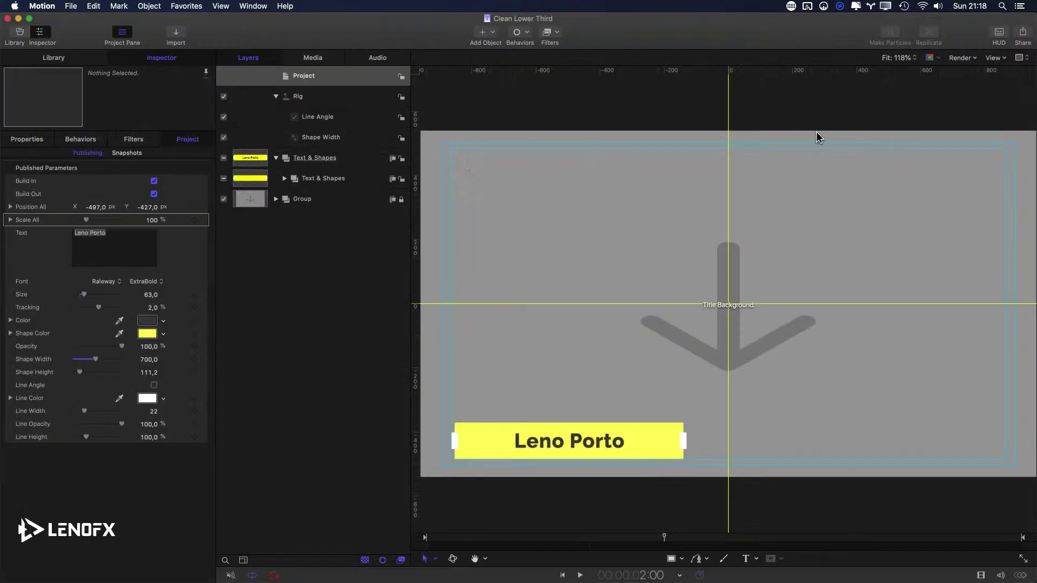
- Switch to Motion, turn on the published Line Angle parameter and save the template
{"action": "left_click", "coordinate": [154, 386]}
{"action": "key", "text": "super+s"}
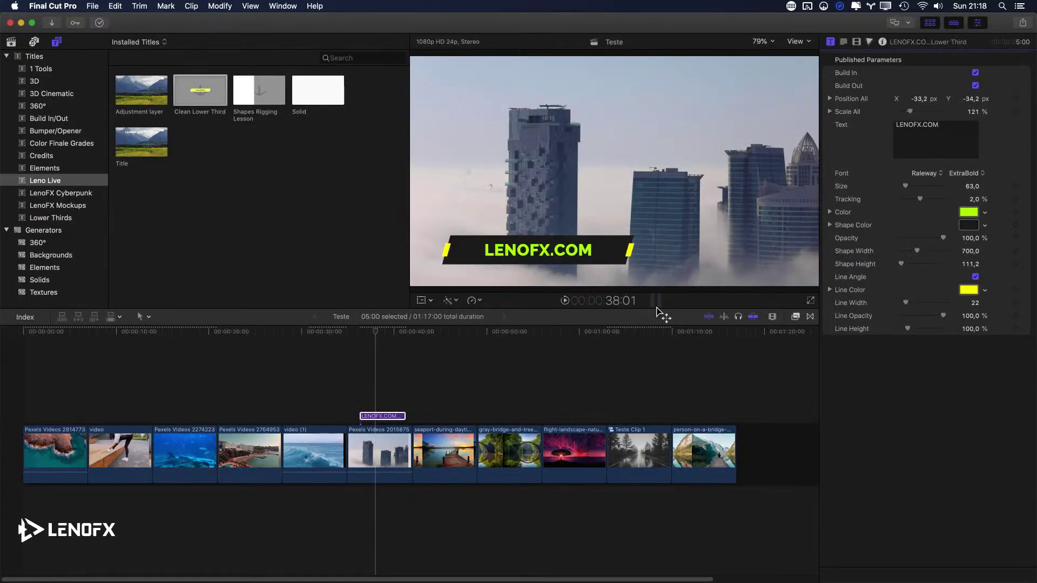
- Back in Final Cut Pro, turn off Line Angle and set line width 17, line height 75.07%, shape width 931.74 and shape height 164
{"action": "left_click", "coordinate": [975, 277]}
{"action": "left_click_drag", "start_coordinate": [906, 303], "coordinate": [905, 329]}
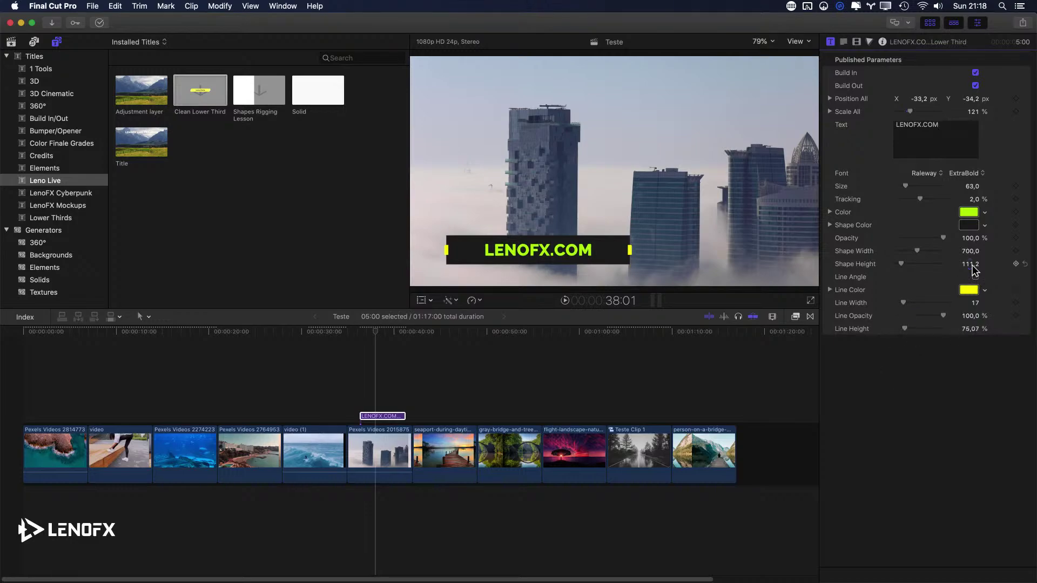
{"action": "left_click_drag", "start_coordinate": [907, 268], "coordinate": [924, 255]}
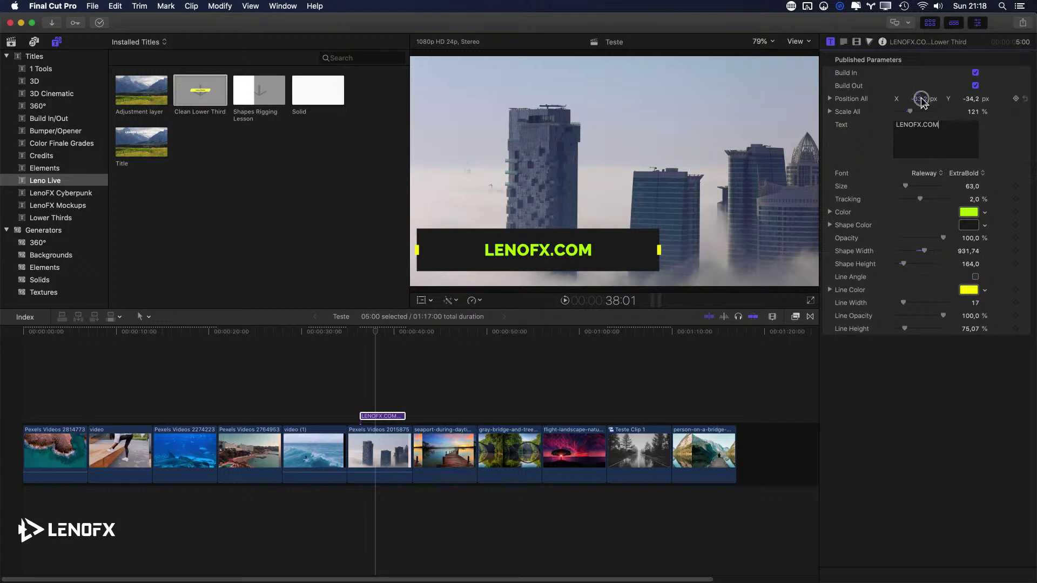
- Set the title's Position All X to -23.7 px, Scale All to 88%, text size to 89 and tracking to 12.3%
{"action": "left_click_drag", "start_coordinate": [922, 98], "coordinate": [973, 112]}
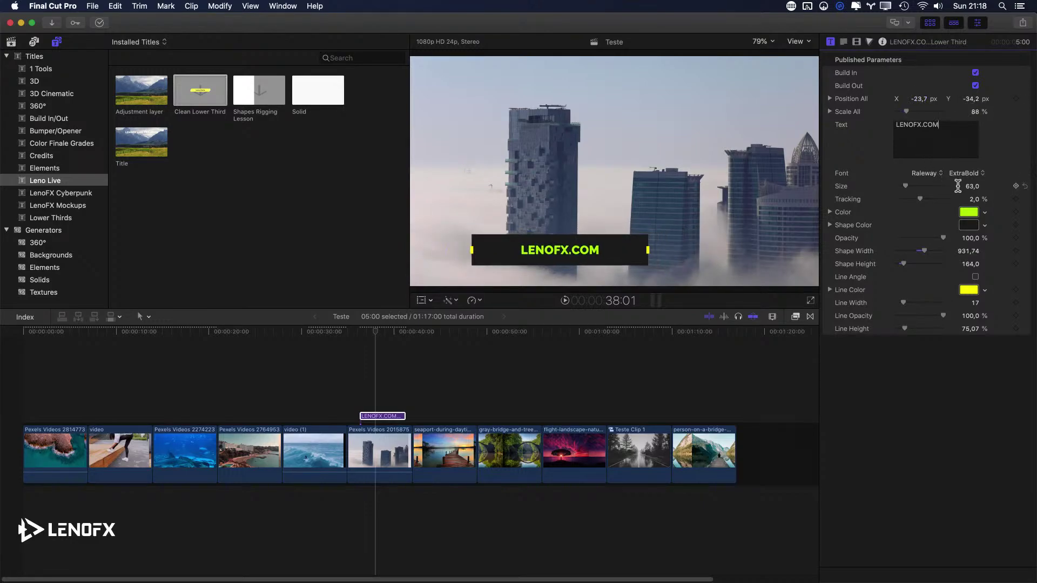
{"action": "left_click_drag", "start_coordinate": [974, 189], "coordinate": [923, 199]}
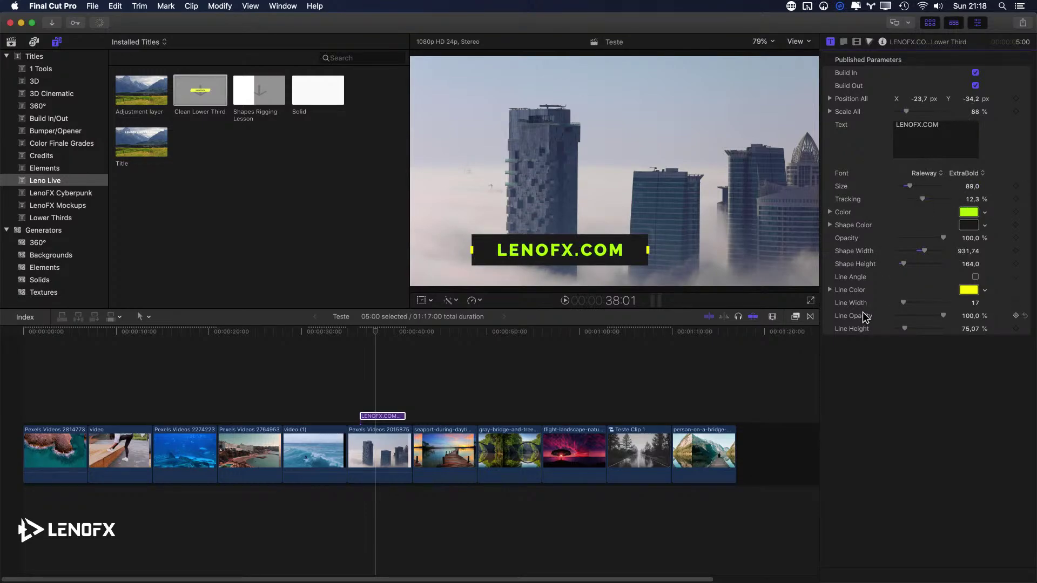